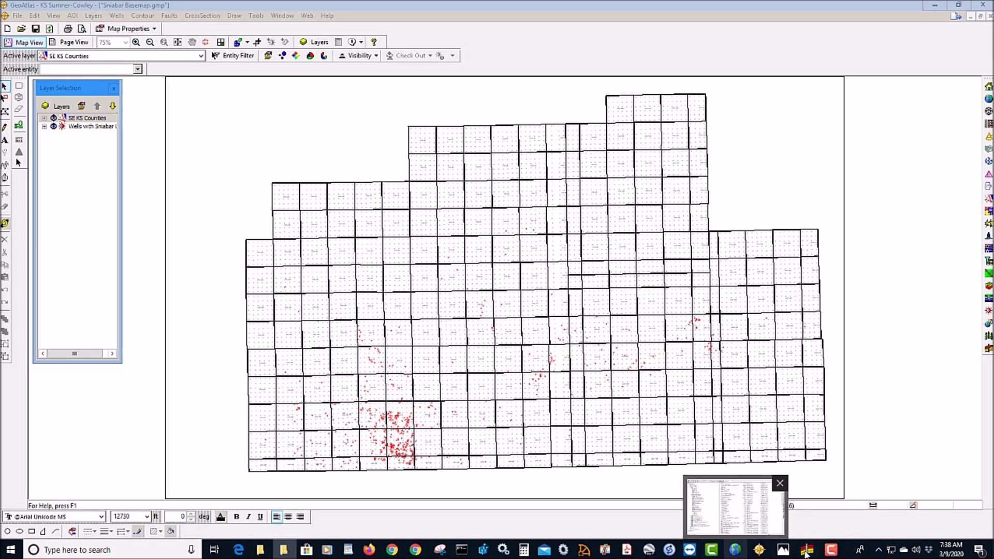
# Examine the Sniabar example cross section image in Photos, including its well logs and correlation lines, and return to the GeoAtlas map.
pyautogui.click(782, 555)
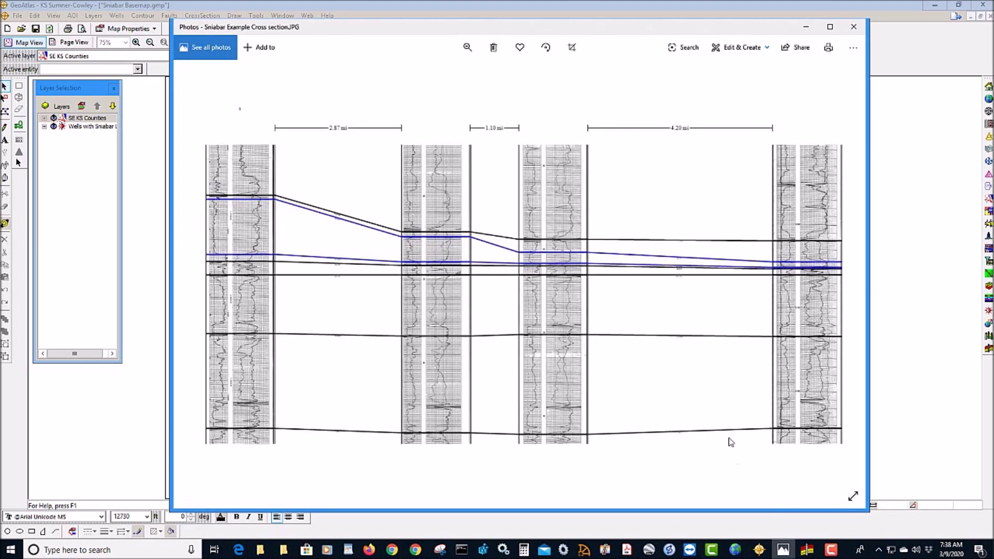
pyautogui.moveTo(646, 31); pyautogui.dragTo(589, 41)
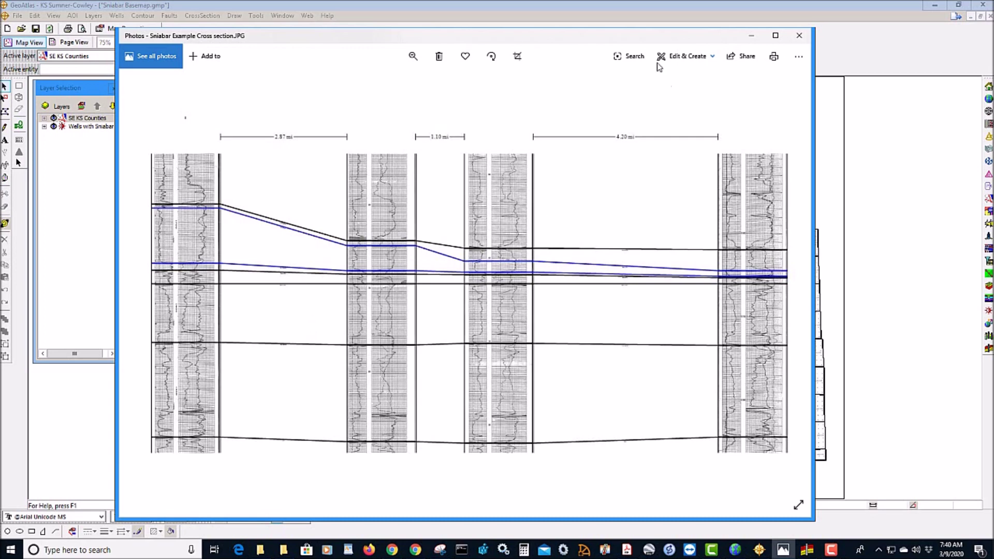
pyautogui.moveTo(638, 36); pyautogui.dragTo(619, 56)
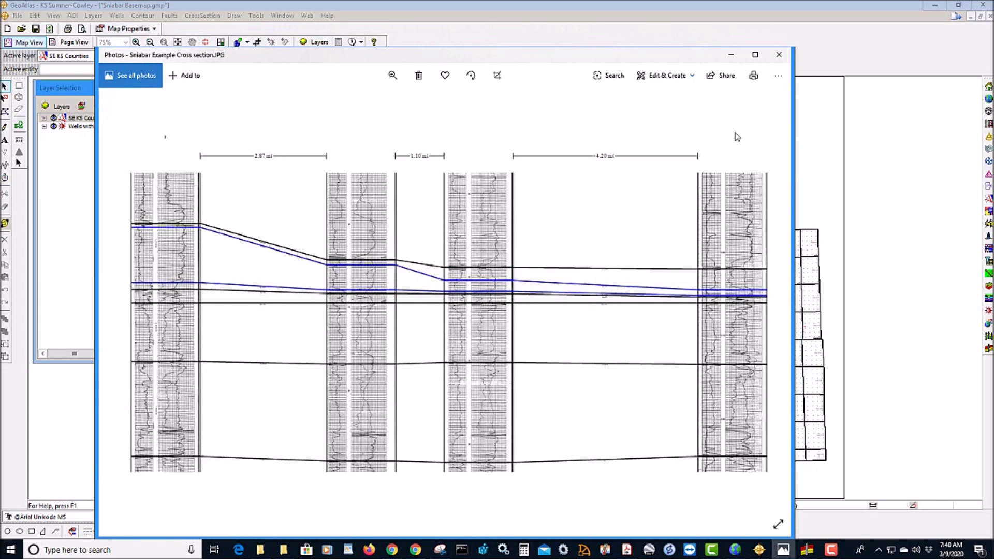
pyautogui.click(733, 54)
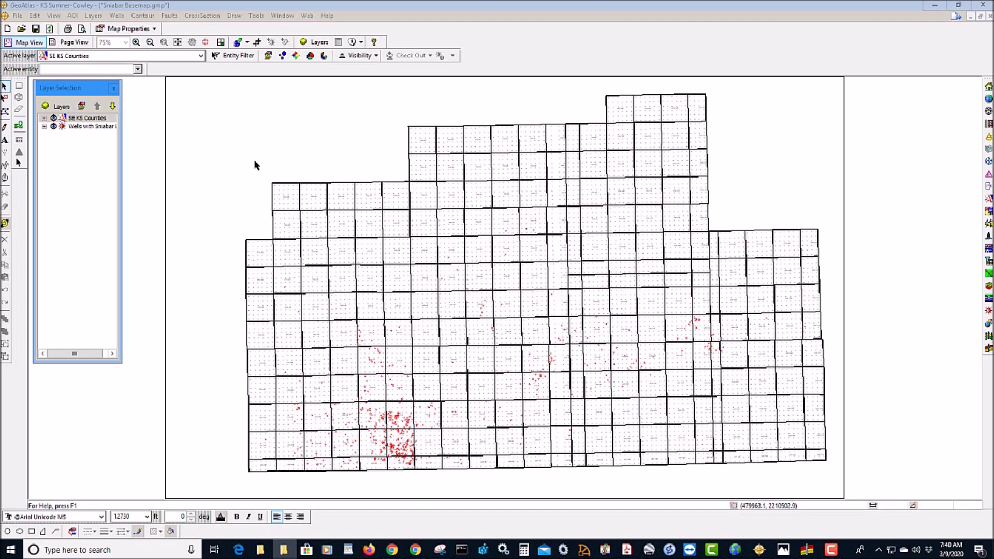
# Create an IsoMap layer that builds a surface from XYZ data and name it JAF_Sniabar_Isochore.
pyautogui.click(96, 17)
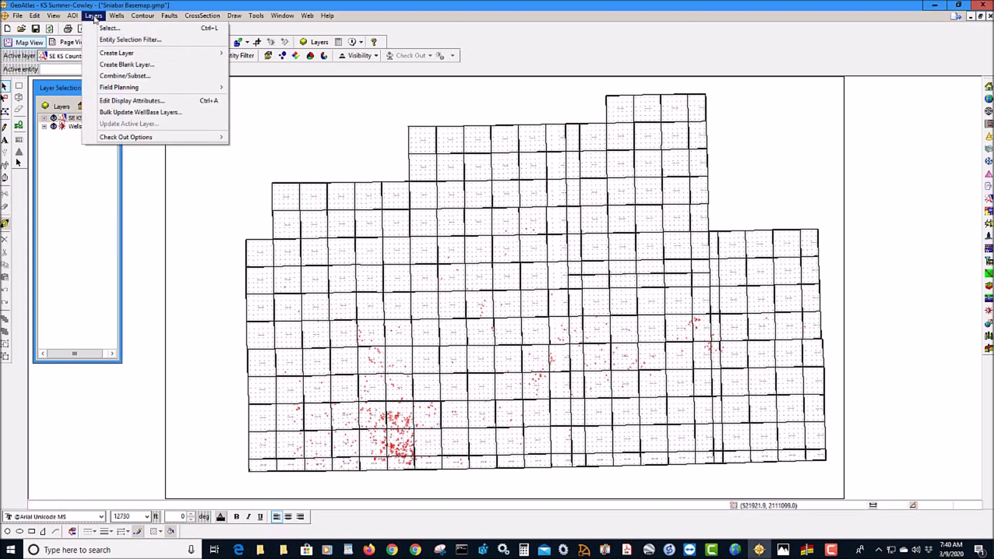
pyautogui.moveTo(202, 55)
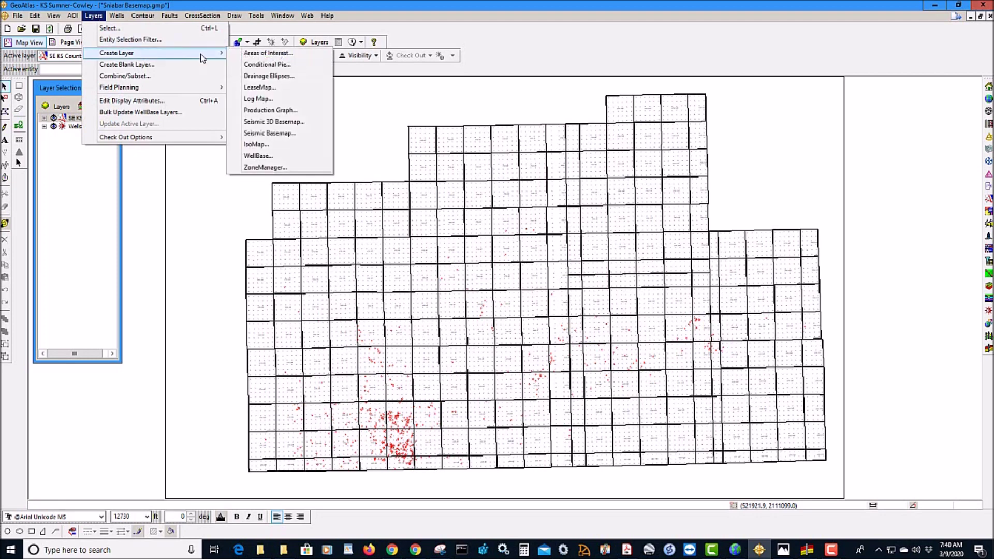
pyautogui.click(265, 145)
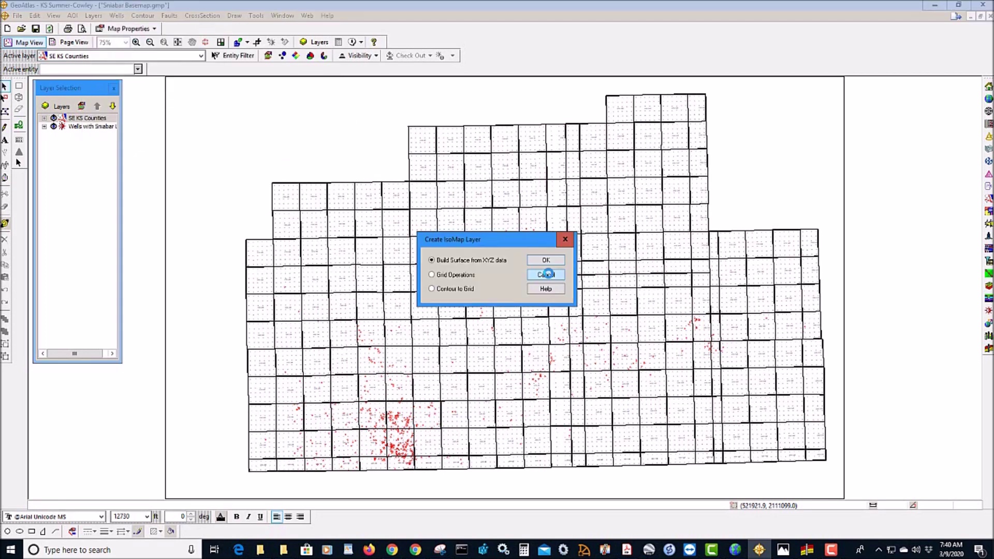
pyautogui.moveTo(496, 239); pyautogui.dragTo(509, 218)
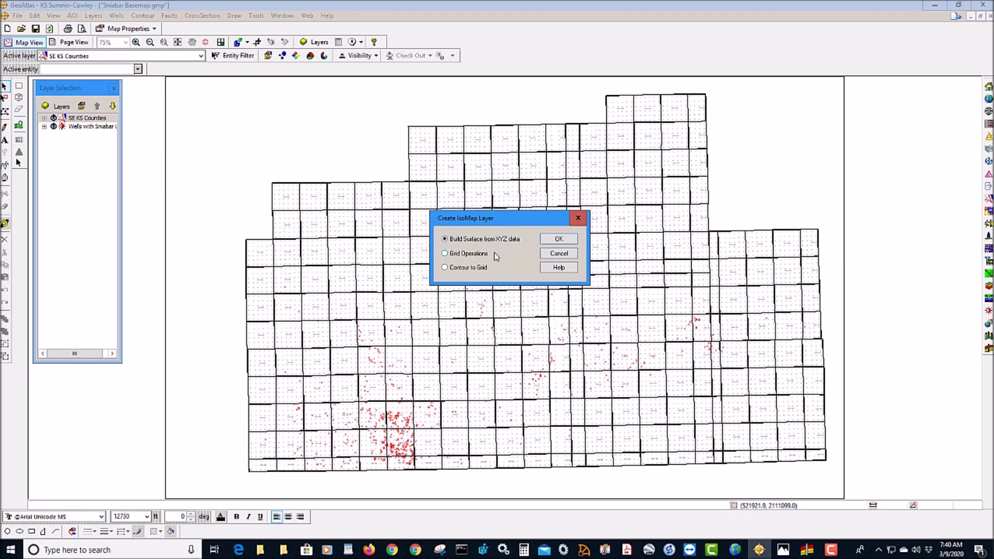
pyautogui.click(569, 240)
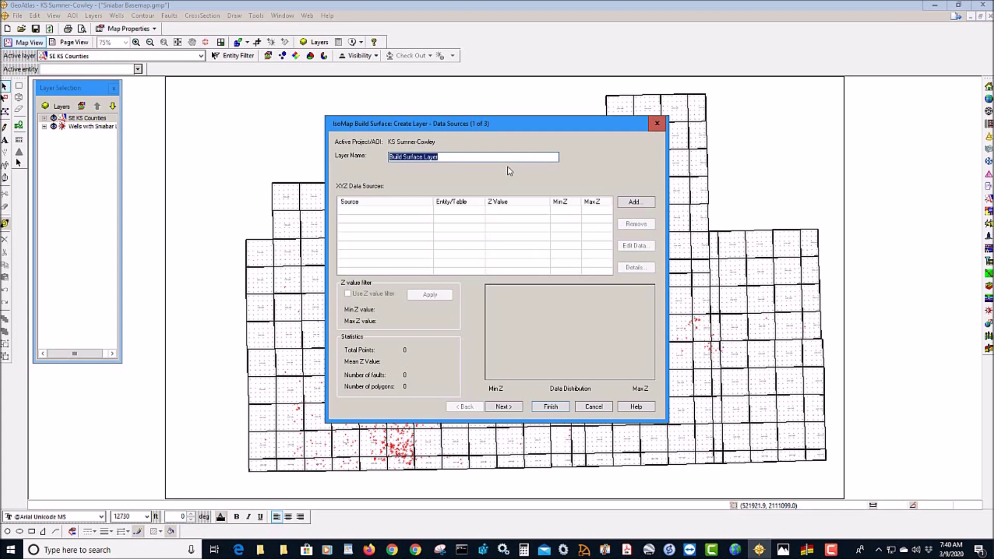
pyautogui.write('JAF_Sniabar_Isochore')
# Add WellBase as an XYZ data source for the layer.
pyautogui.click(636, 202)
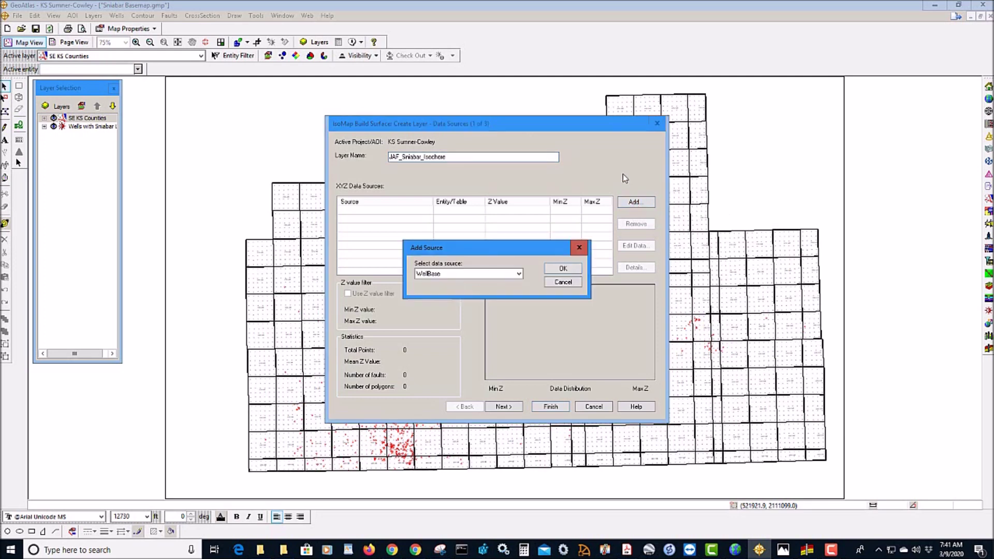
pyautogui.moveTo(495, 250); pyautogui.dragTo(482, 221)
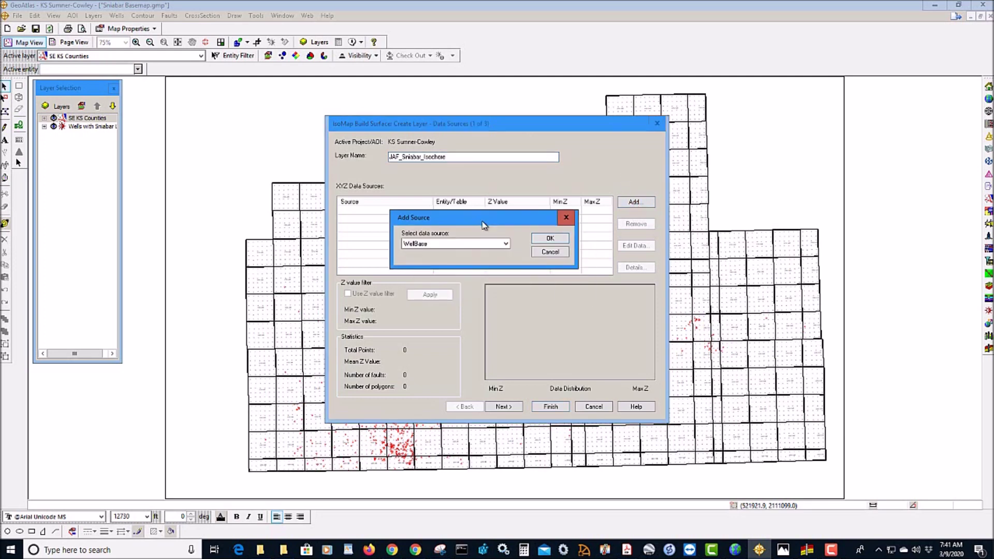
pyautogui.click(505, 244)
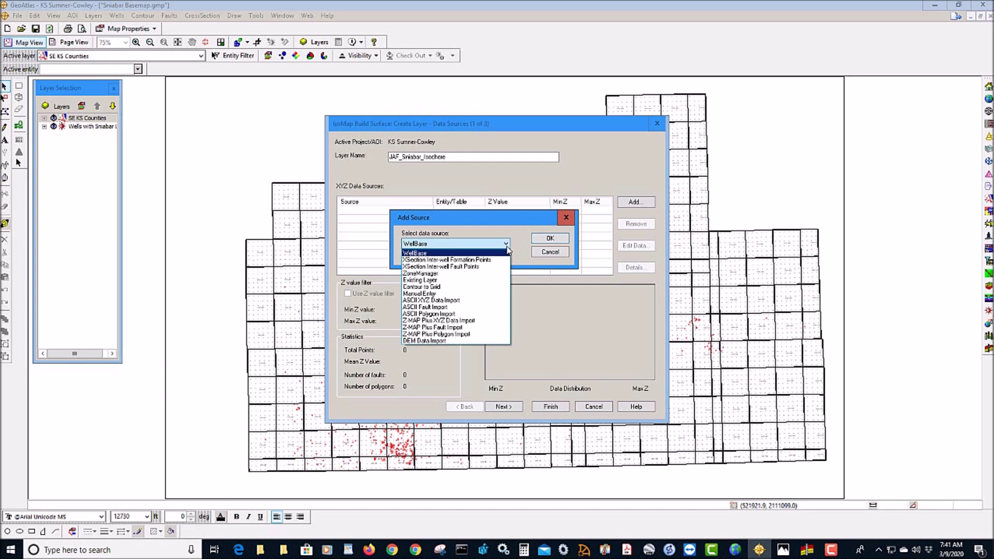
pyautogui.click(567, 351)
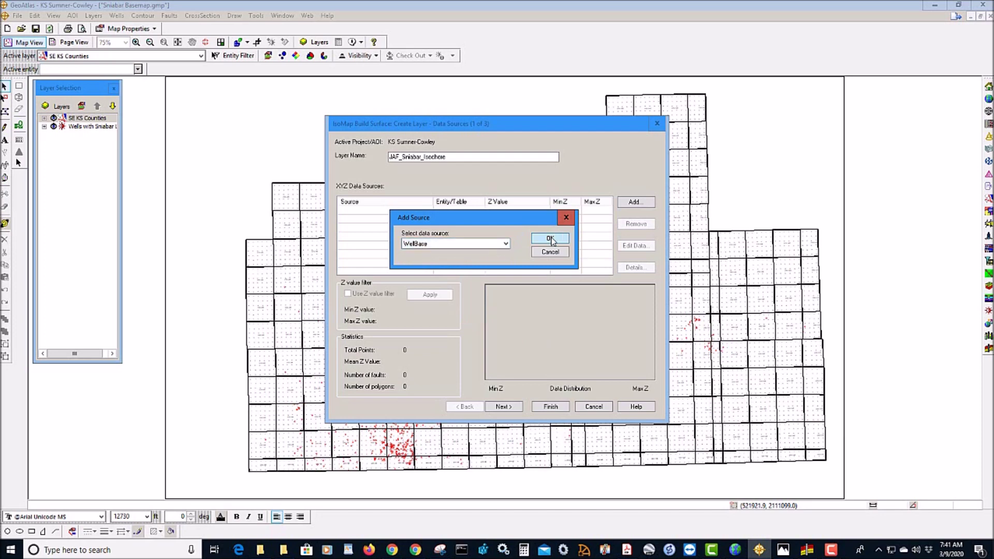
pyautogui.click(551, 239)
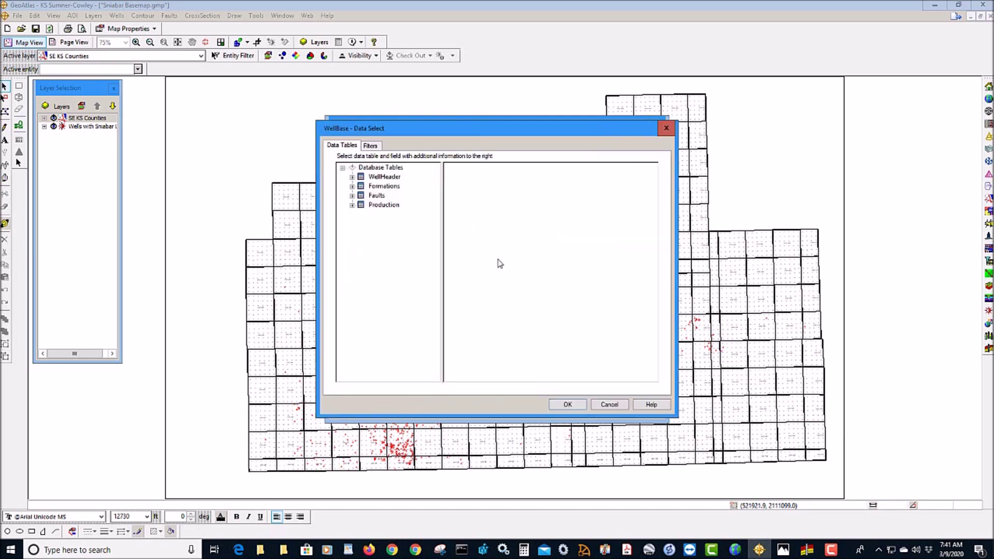
# Choose Isochore (top-to-top) from the Formations table as the data field to map.
pyautogui.click(352, 186)
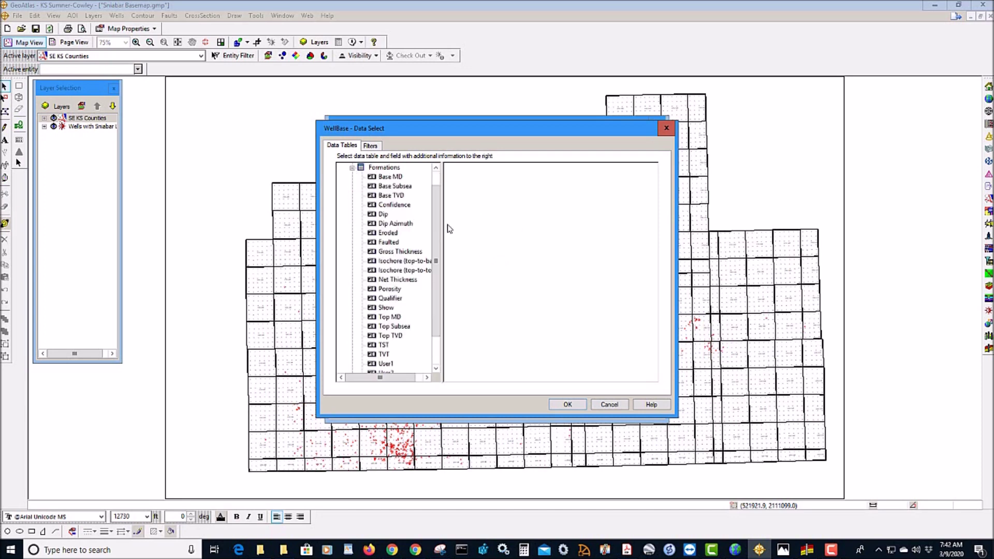
pyautogui.moveTo(443, 229); pyautogui.dragTo(469, 228)
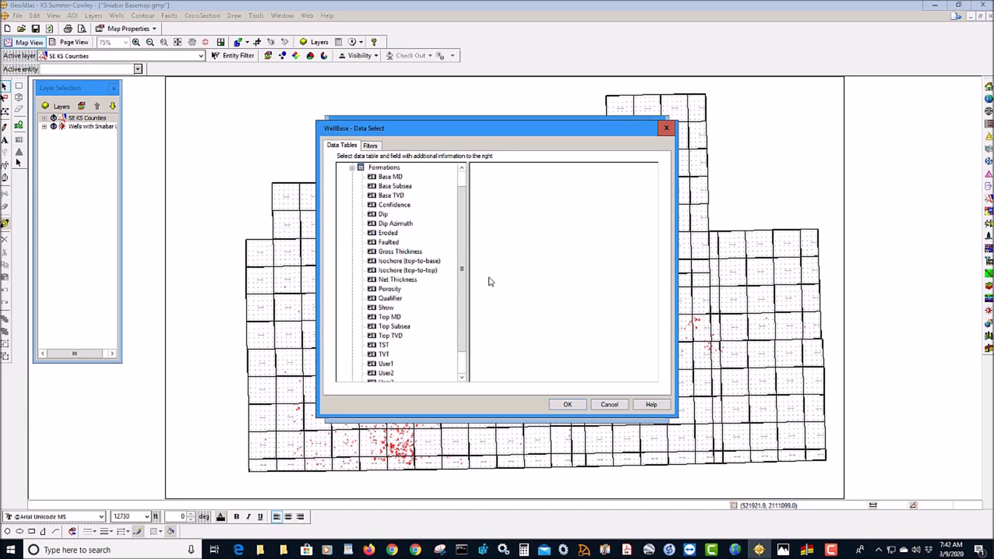
pyautogui.click(409, 270)
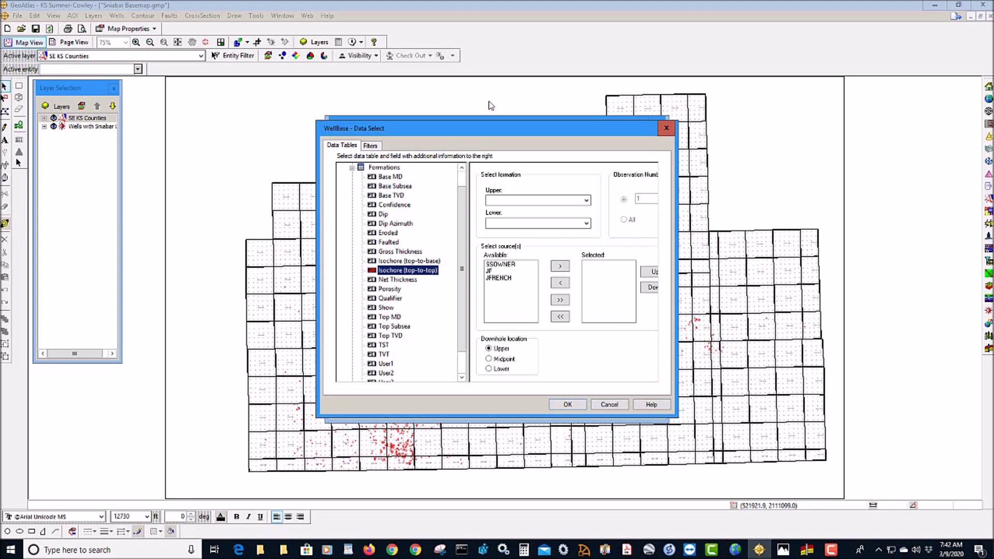
pyautogui.moveTo(514, 124); pyautogui.dragTo(475, 105)
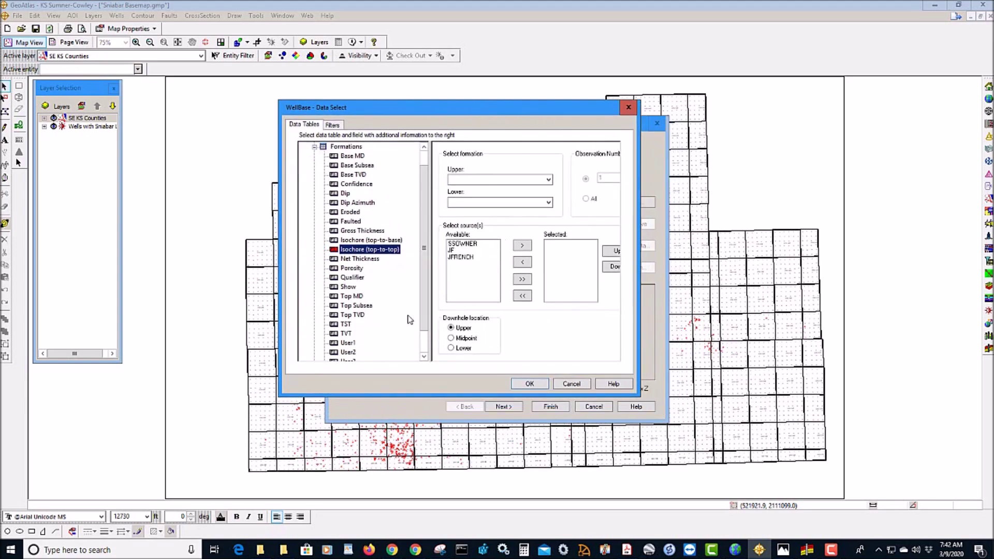
# Set the isochore's upper formation to TOP SNIABAR and lower to BASE SNIABAR, include all available sources, and accept the data selection.
pyautogui.click(549, 181)
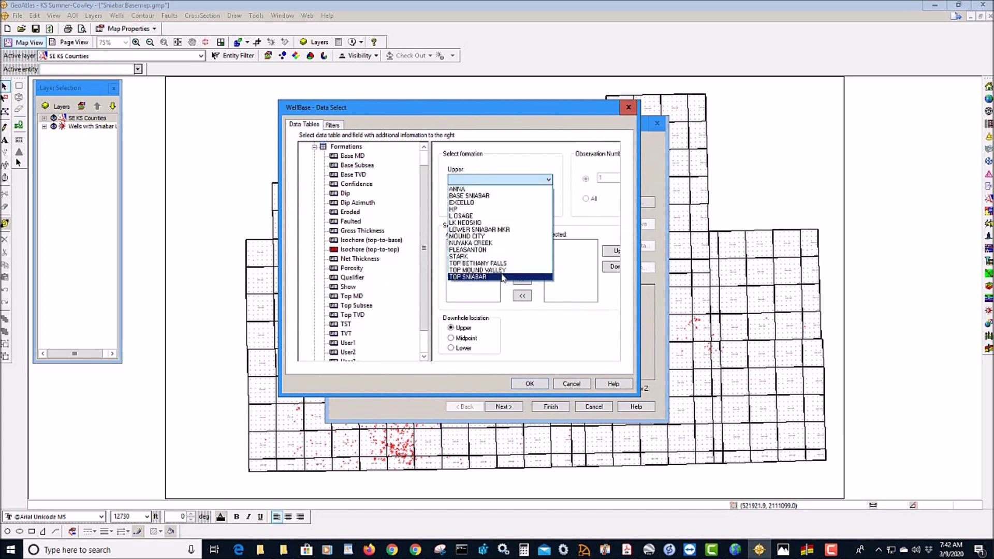
pyautogui.click(502, 277)
pyautogui.click(549, 203)
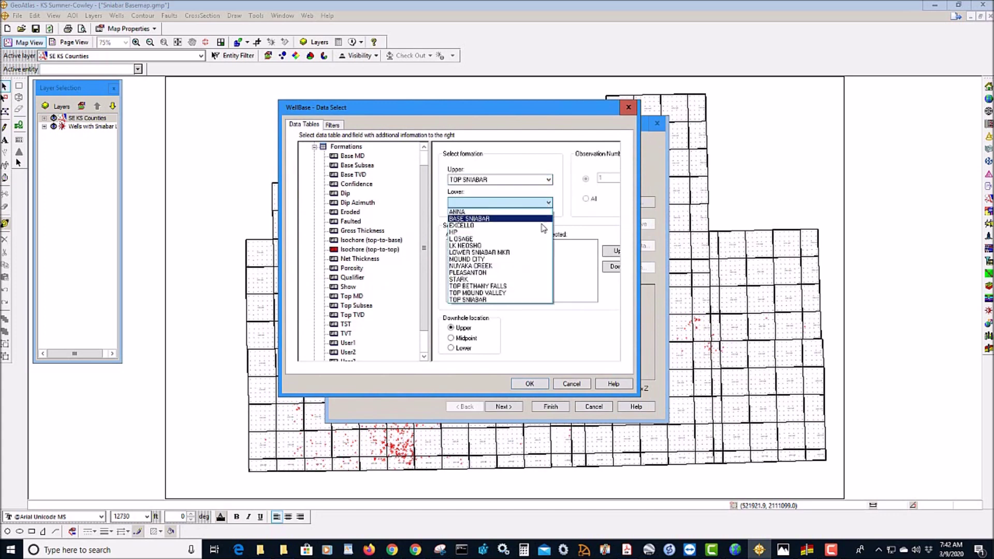
pyautogui.click(539, 219)
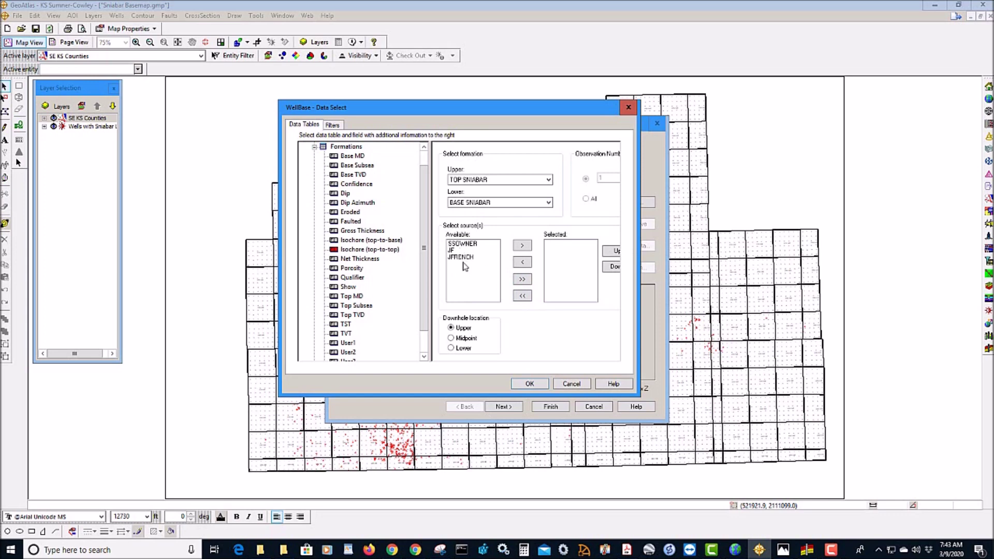
pyautogui.click(522, 280)
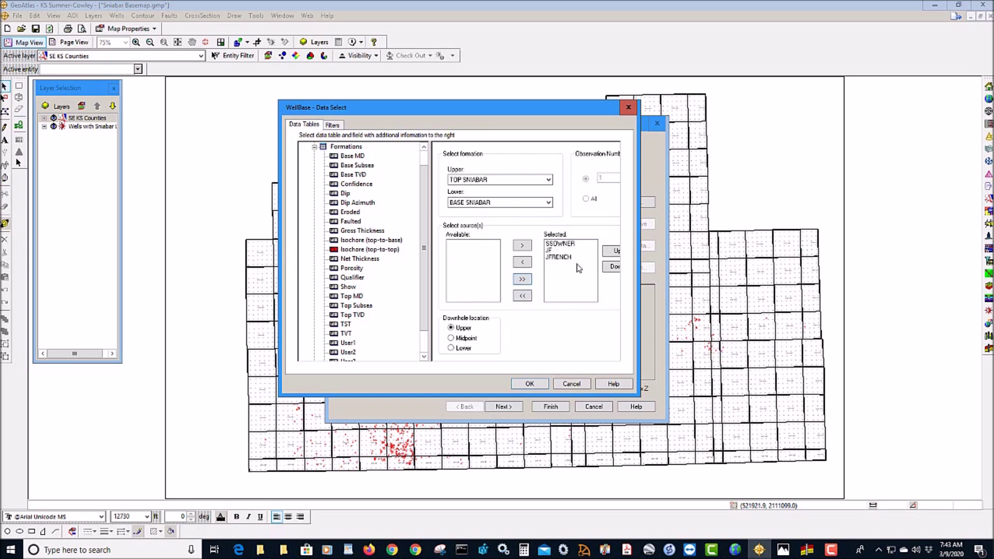
pyautogui.moveTo(538, 113); pyautogui.dragTo(469, 98)
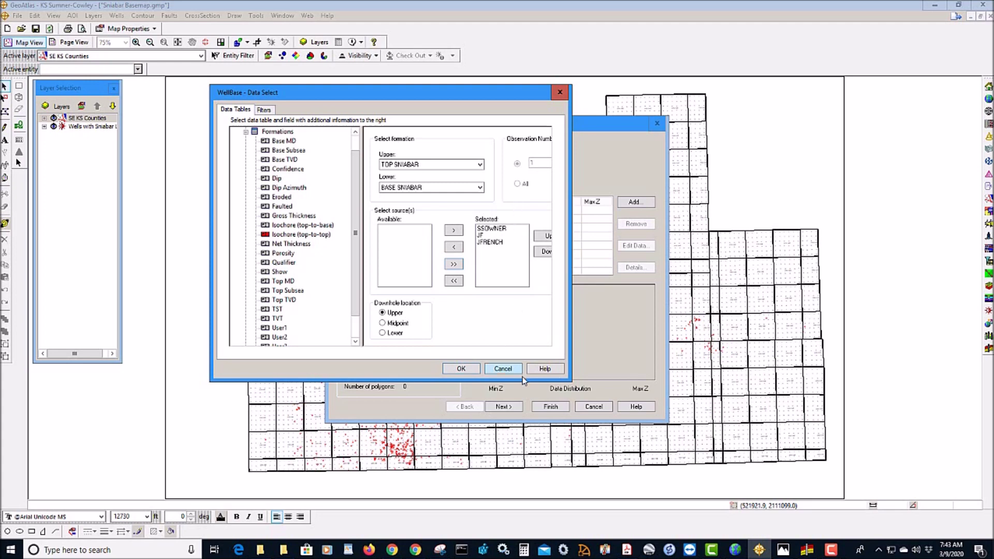
pyautogui.click(461, 369)
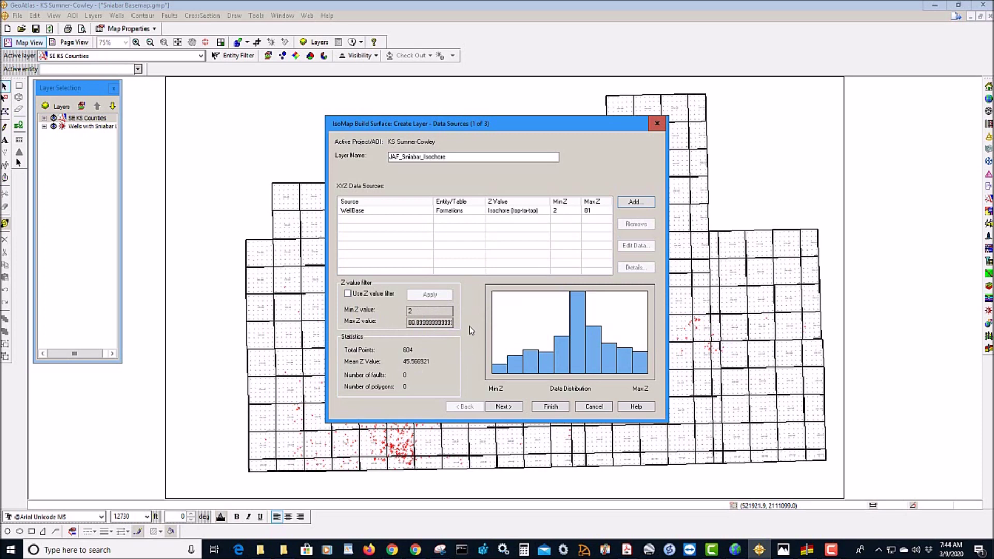
# Inspect the WellBase source's XYZ data, sorting it by Z to check the lowest and highest thickness values.
pyautogui.click(460, 212)
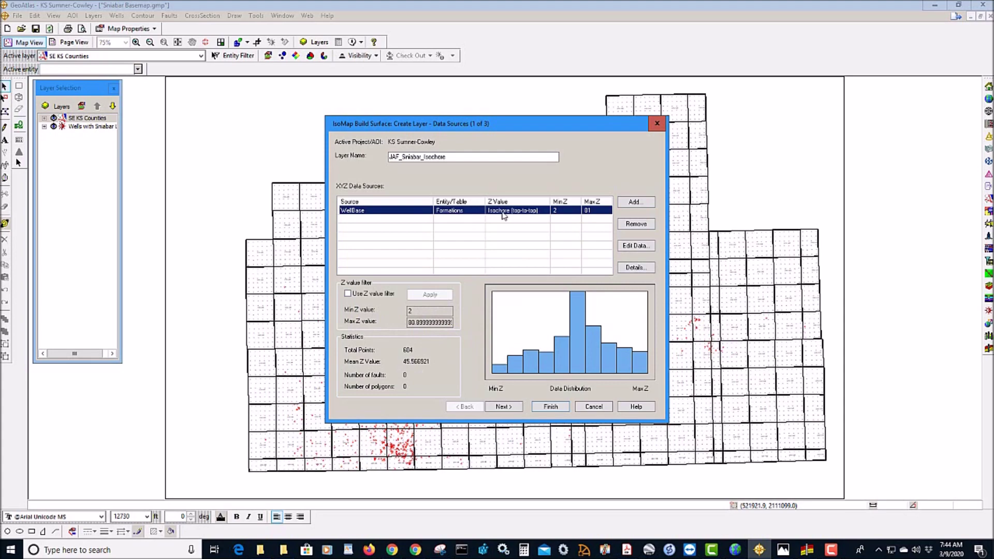
pyautogui.click(632, 247)
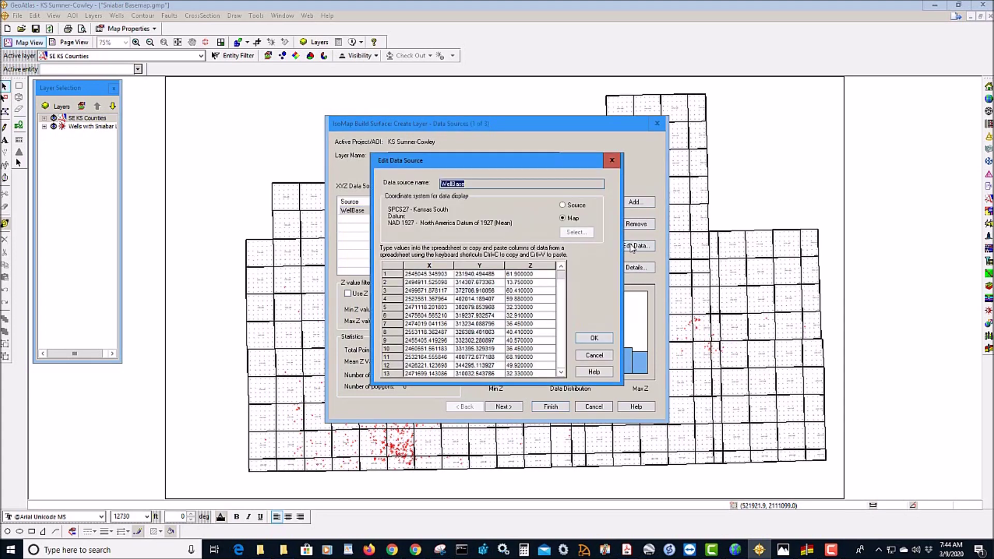
pyautogui.moveTo(496, 169); pyautogui.dragTo(464, 150)
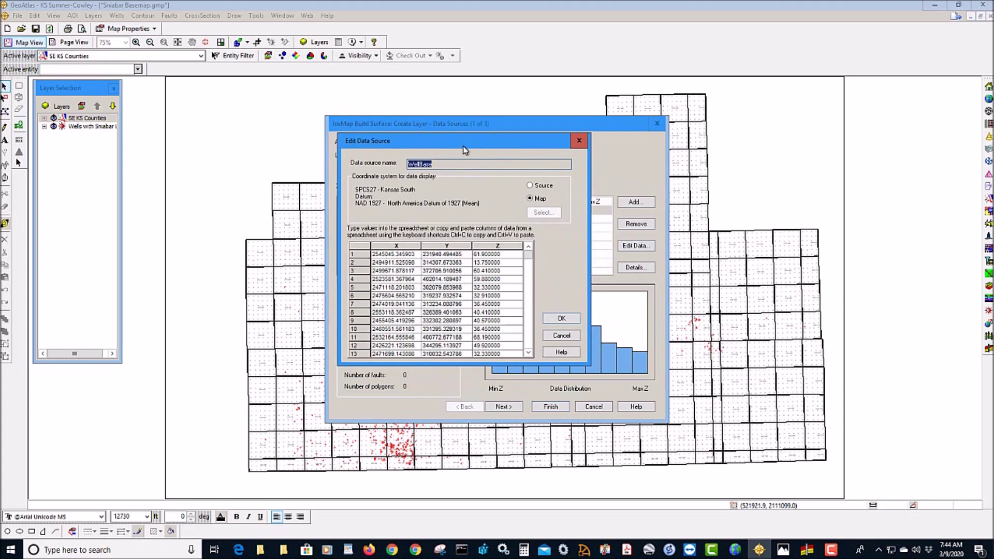
pyautogui.click(499, 244)
pyautogui.click(499, 244)
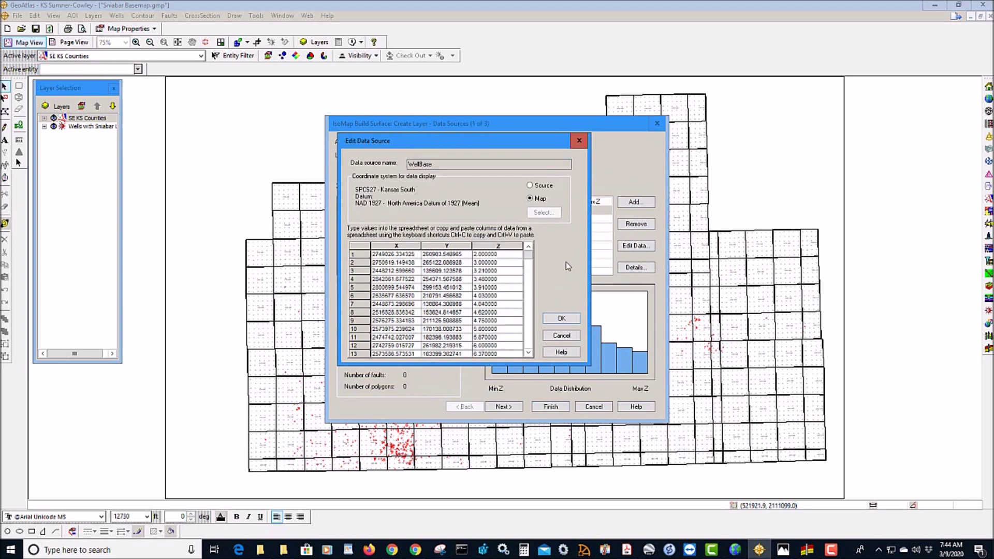
pyautogui.moveTo(528, 254); pyautogui.dragTo(529, 346)
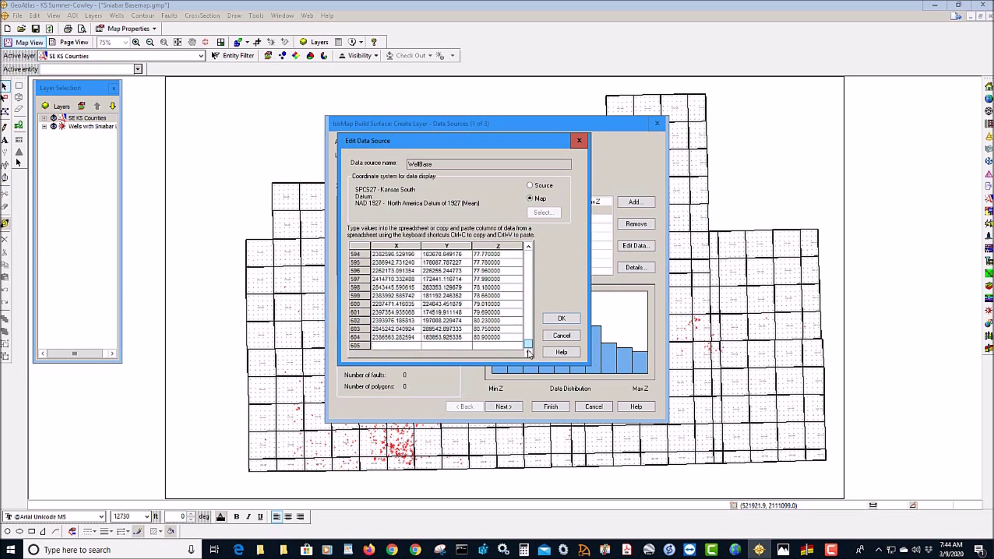
pyautogui.click(373, 338)
pyautogui.moveTo(472, 141); pyautogui.dragTo(483, 146)
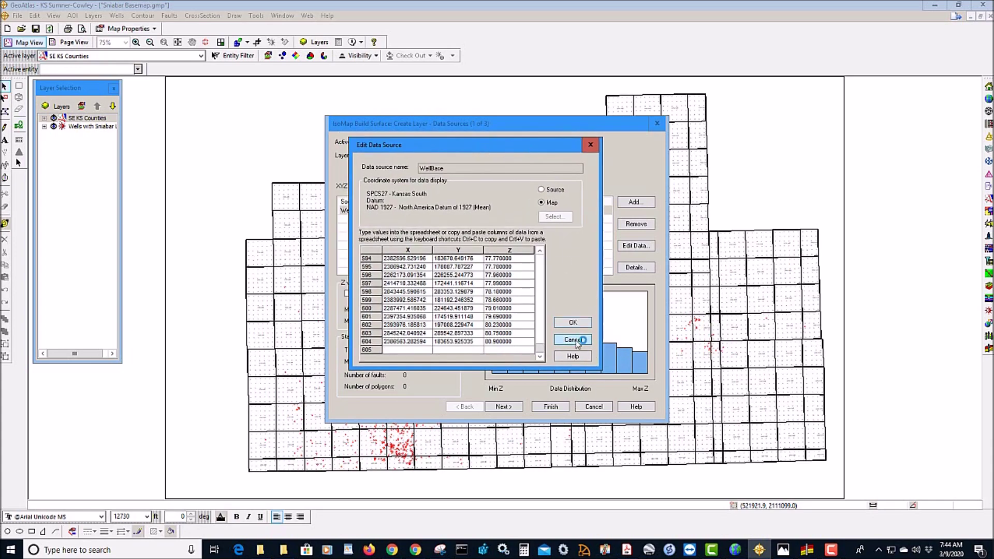
pyautogui.click(574, 323)
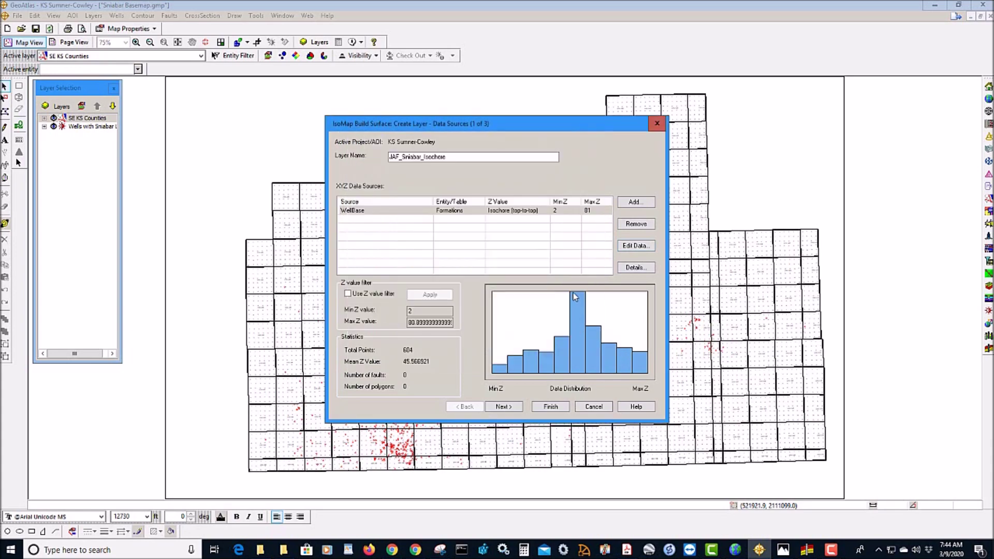
# Proceed to the build parameters, review the other gridding algorithms, and set the algorithm to Minimum curvature.
pyautogui.click(505, 407)
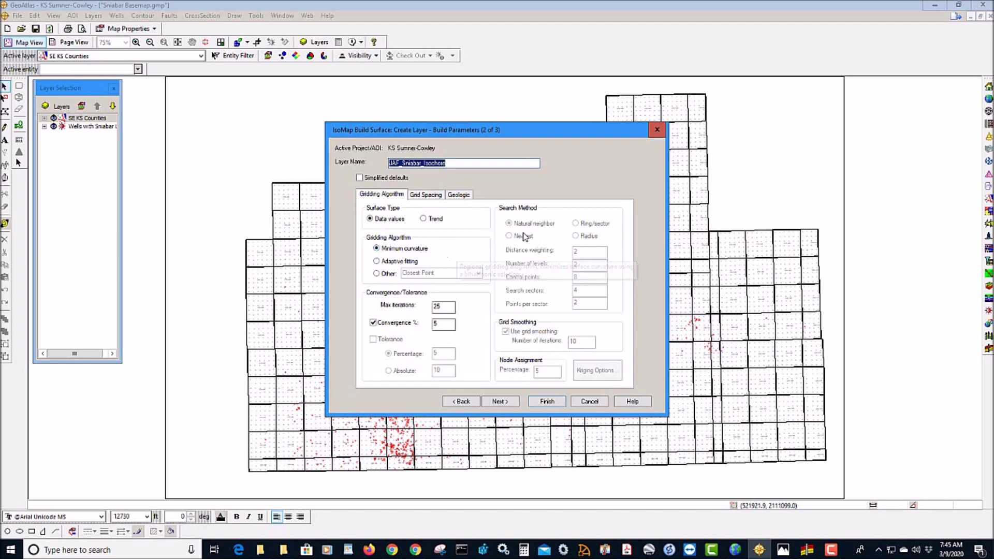
pyautogui.click(376, 274)
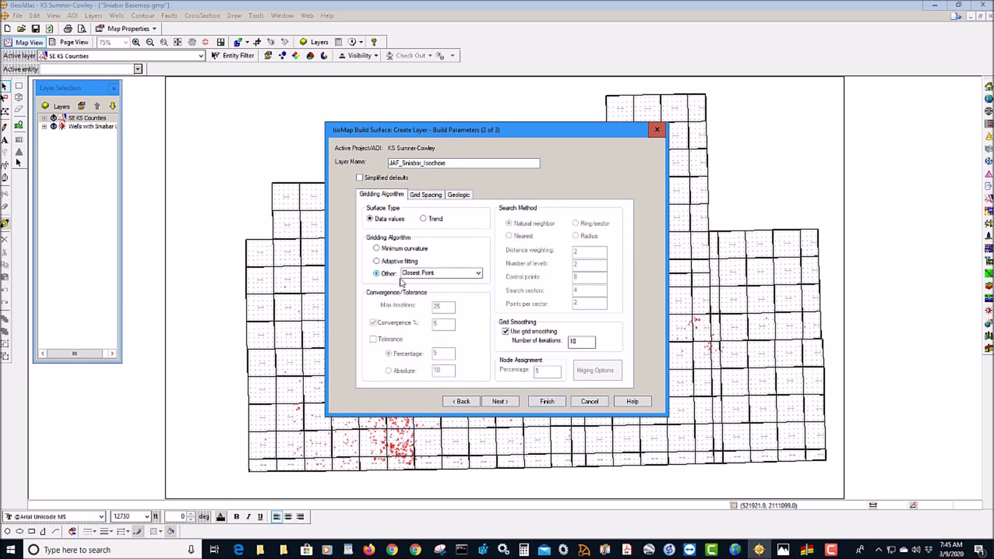
pyautogui.click(478, 274)
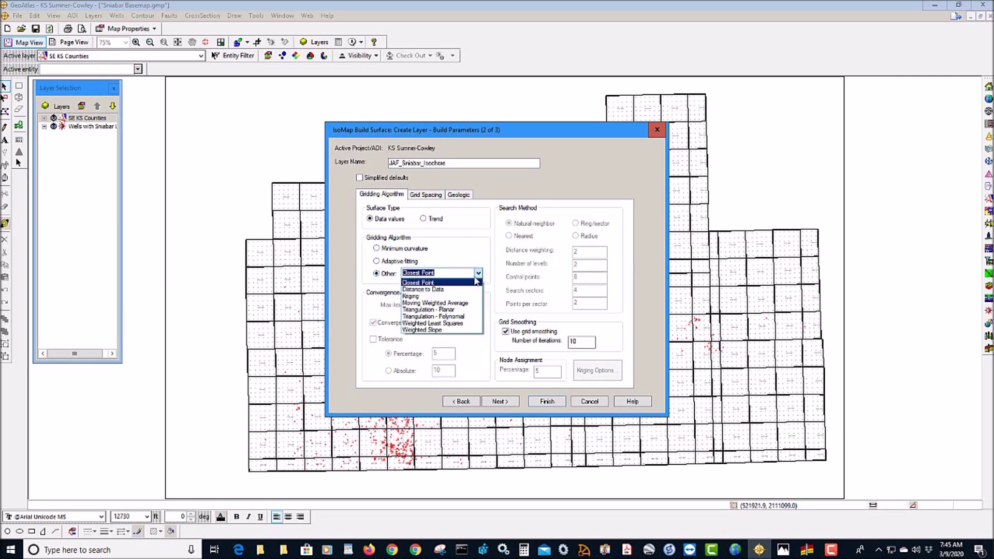
pyautogui.click(454, 256)
pyautogui.click(377, 249)
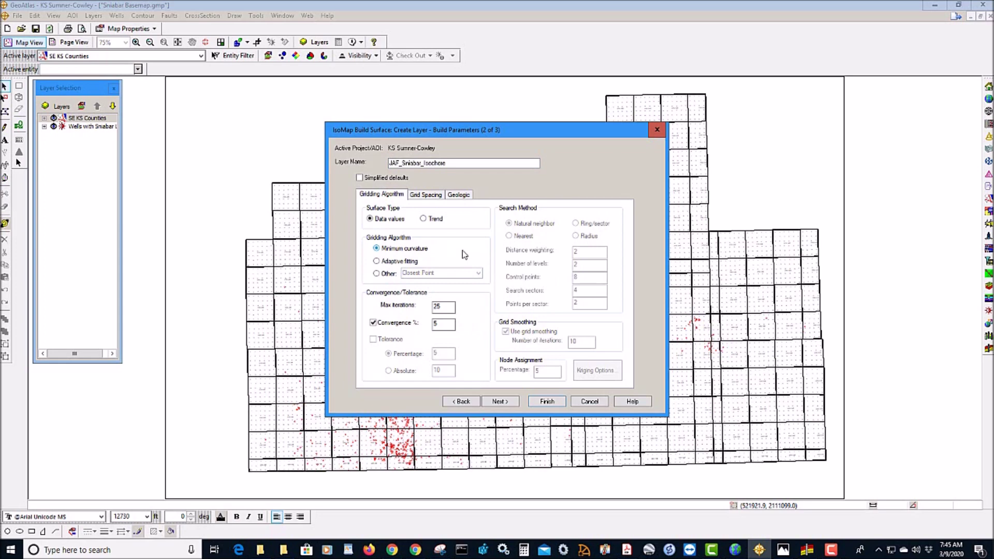
# Open the help for the build parameters and bring up the Minimum Curvature gridding method description.
pyautogui.moveTo(581, 137); pyautogui.dragTo(552, 131)
pyautogui.click(609, 398)
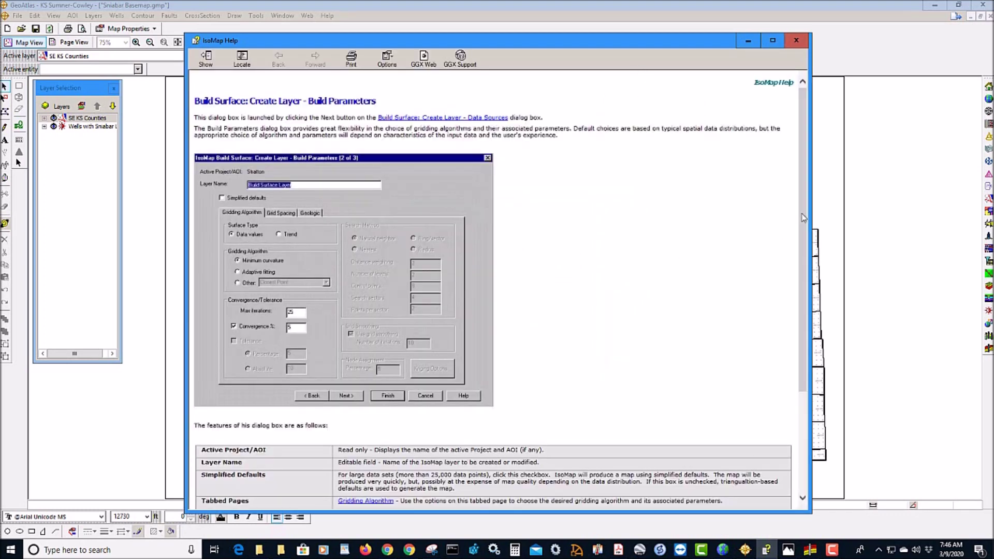
pyautogui.moveTo(805, 226); pyautogui.dragTo(804, 326)
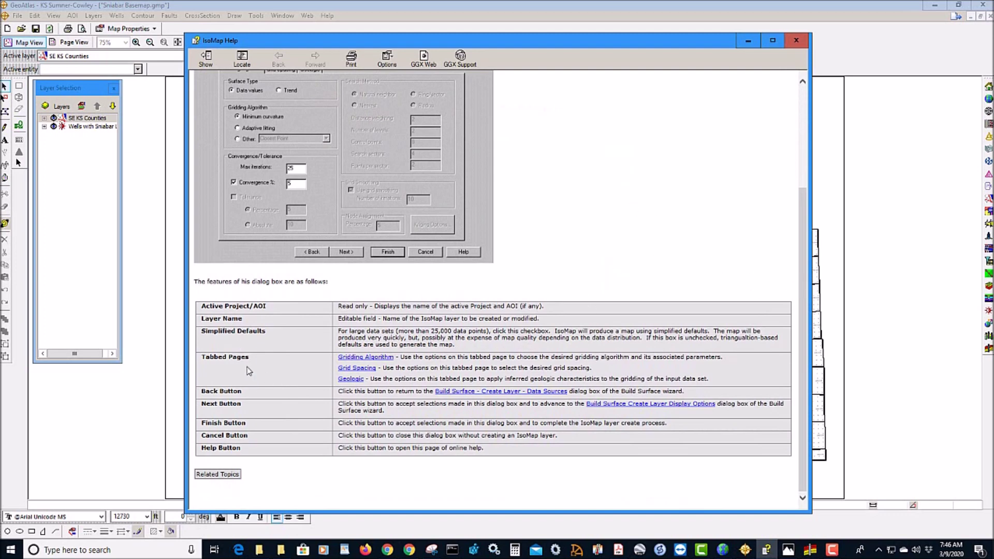
pyautogui.click(374, 357)
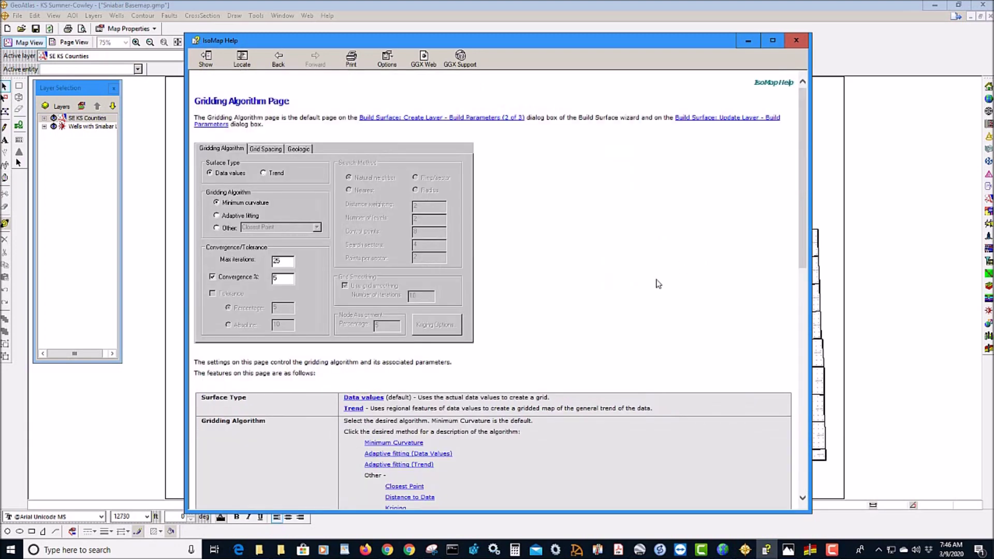
pyautogui.scroll(-1, 802, 229)
pyautogui.scroll(-4, 802, 230)
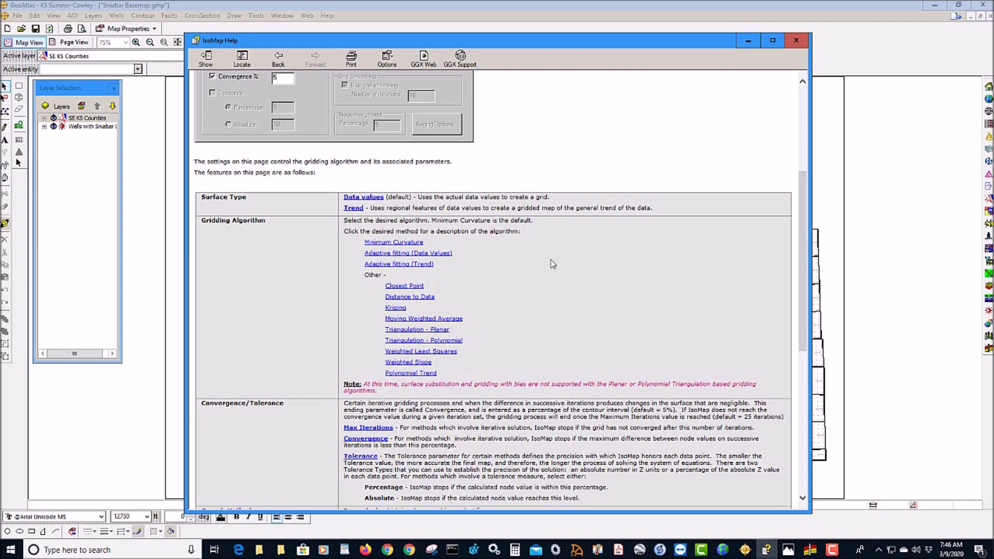
pyautogui.click(402, 242)
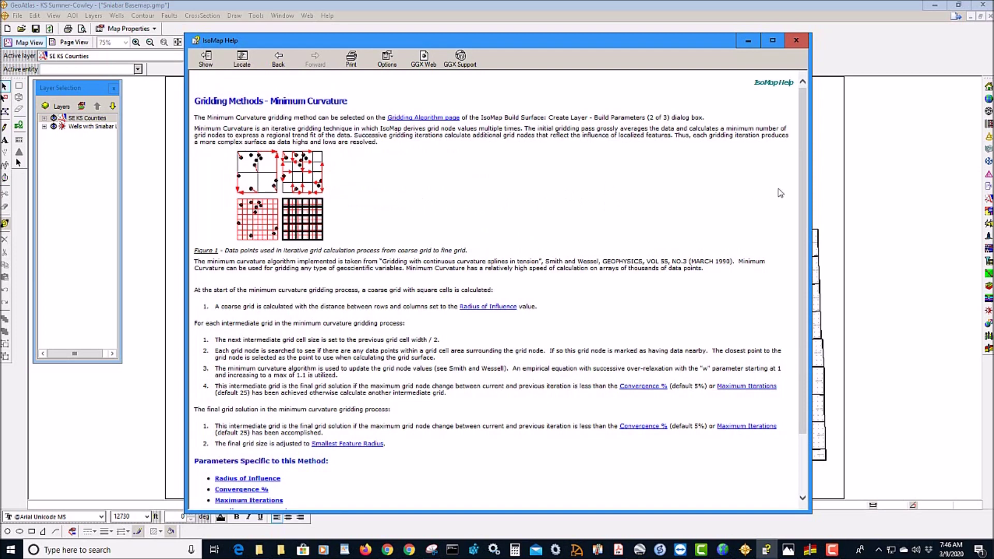
# Read how Minimum Curvature gridding works and how its Radius of Influence parameter is determined.
pyautogui.scroll(-3, 804, 199)
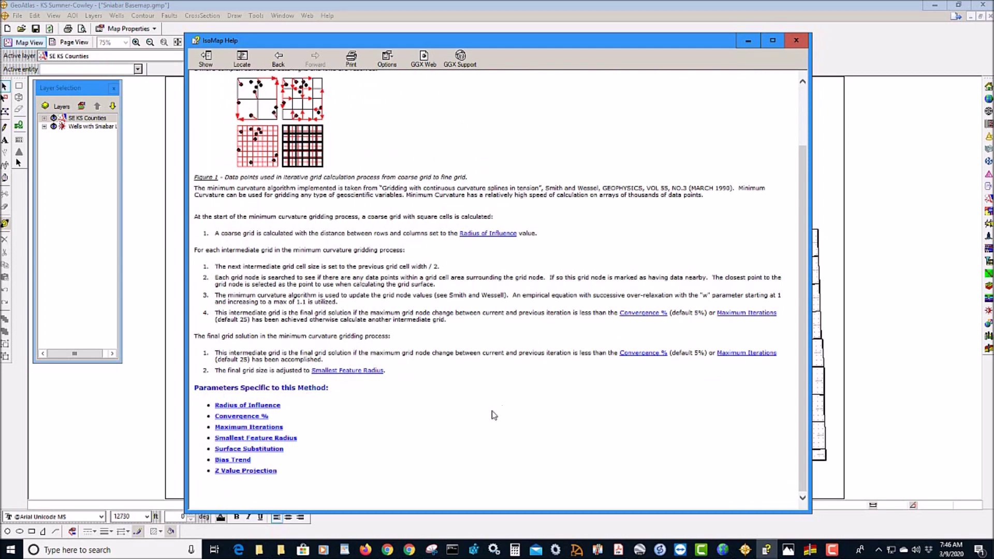
pyautogui.click(236, 407)
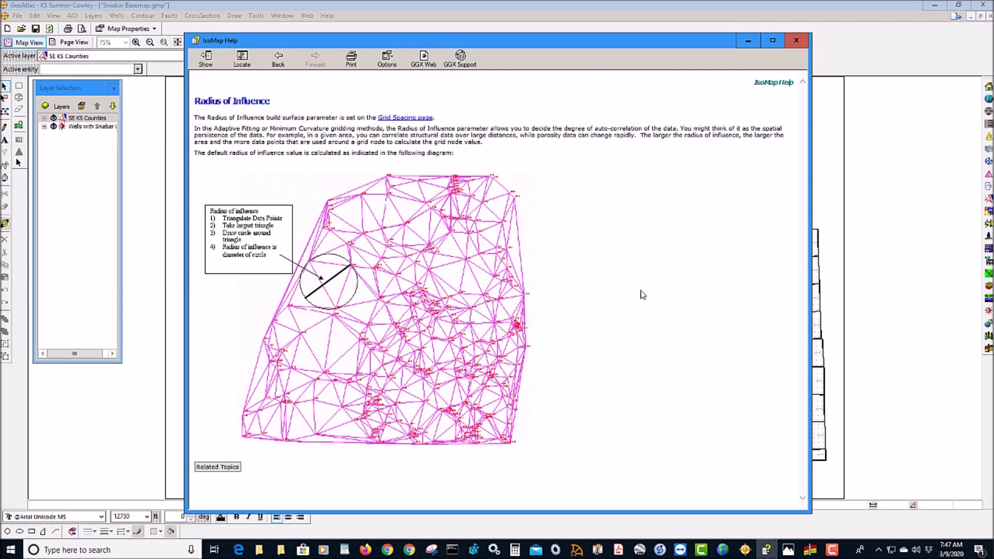
pyautogui.click(289, 66)
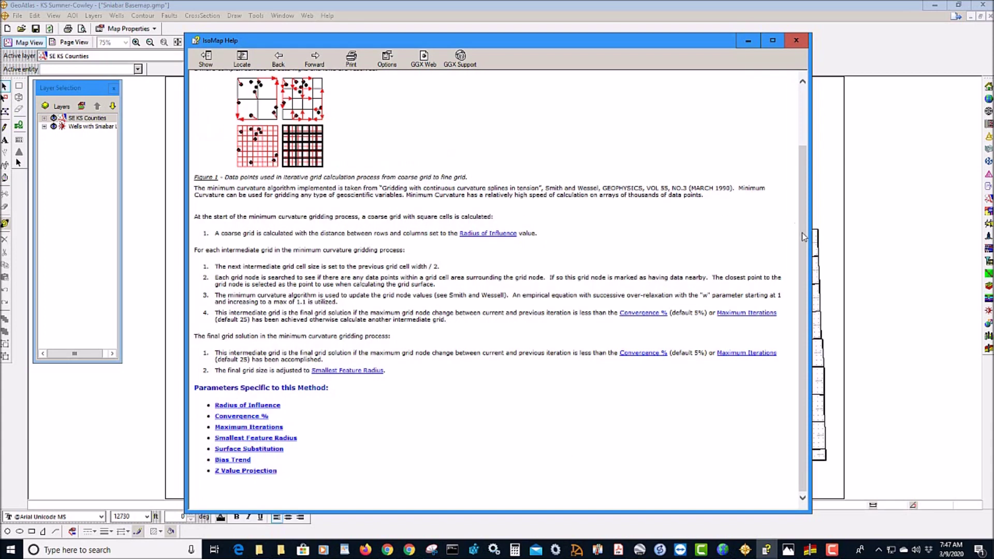
pyautogui.scroll(3, 805, 237)
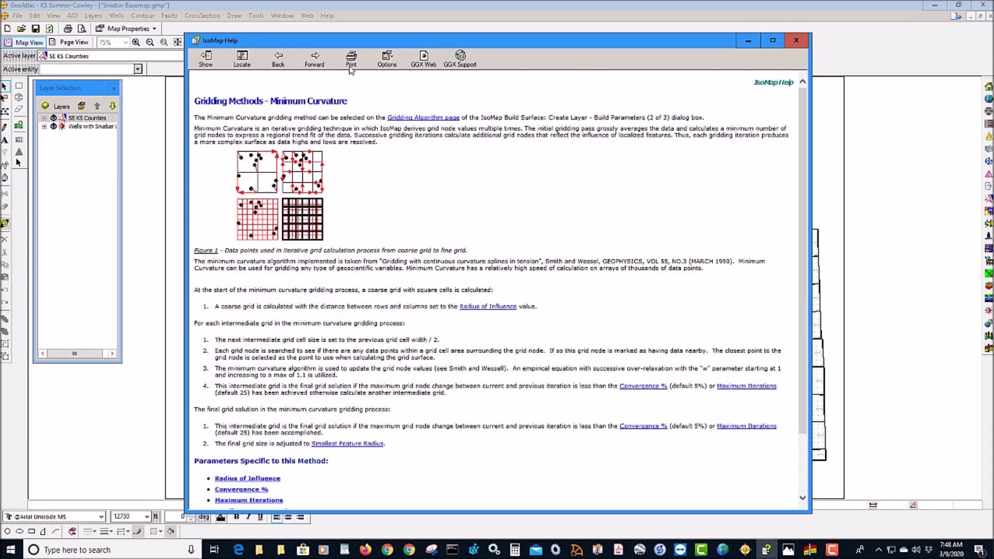
# Read which kinds of data the Weighted Least Squares gridding method suits, and close the help.
pyautogui.click(278, 58)
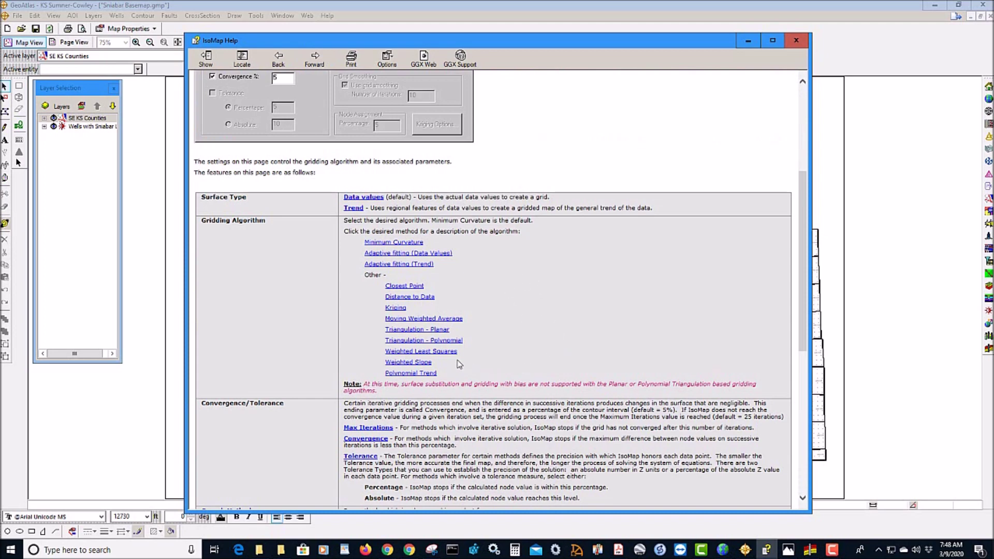
pyautogui.click(442, 352)
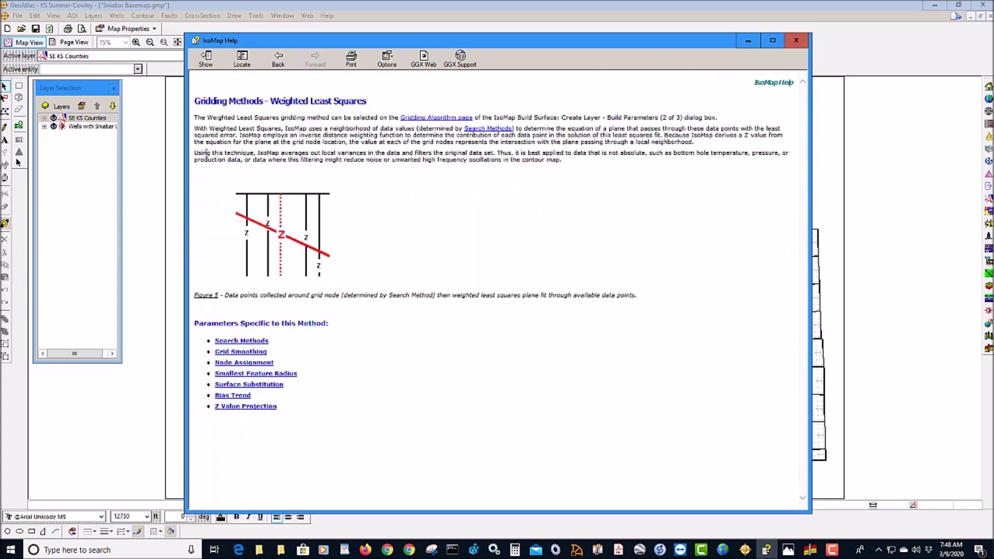
pyautogui.moveTo(194, 152); pyautogui.dragTo(565, 160)
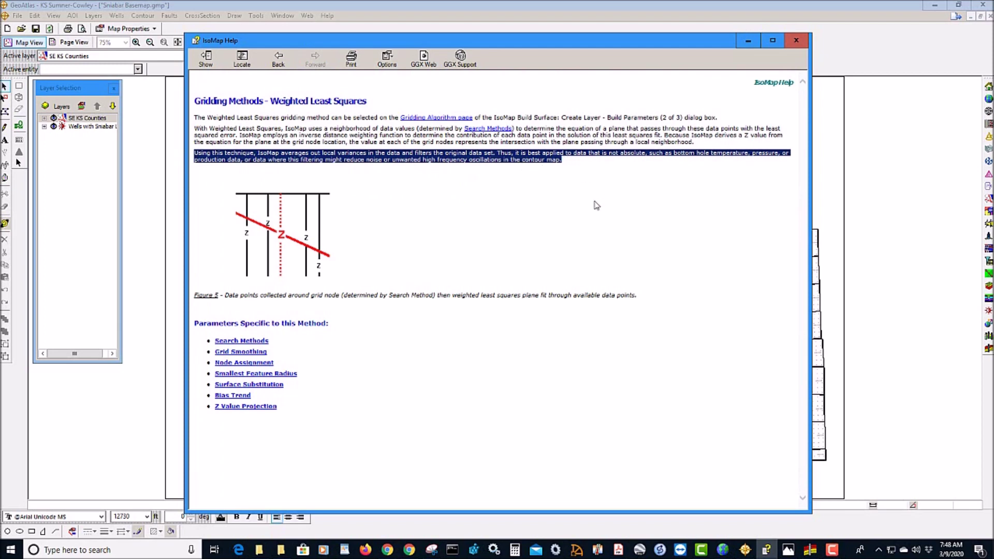
pyautogui.click(546, 200)
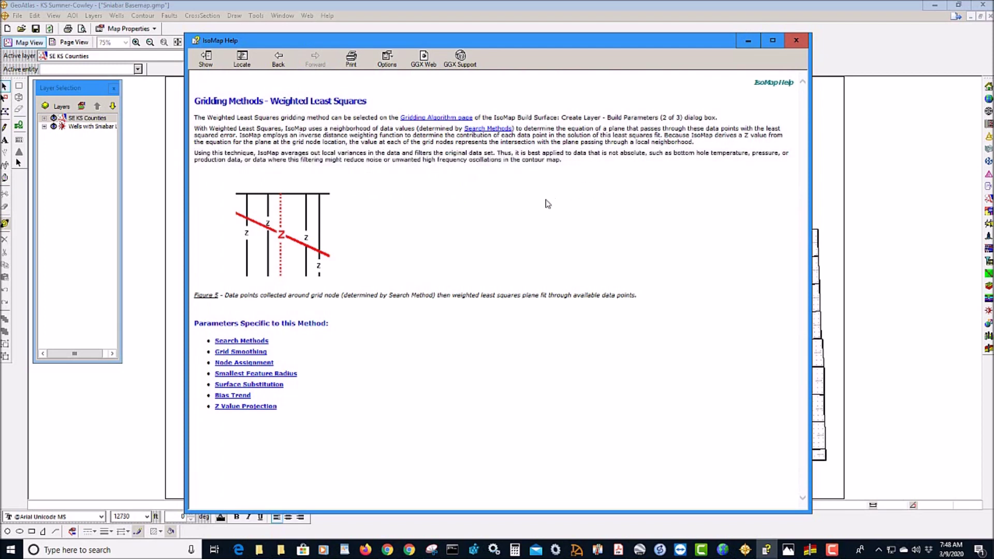
pyautogui.moveTo(303, 159); pyautogui.dragTo(426, 166)
pyautogui.click(429, 193)
pyautogui.click(279, 59)
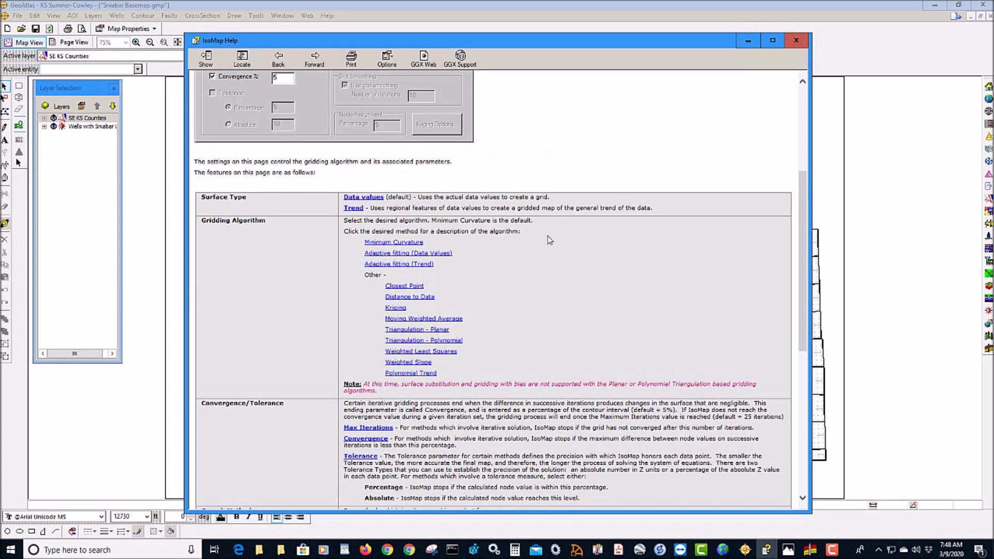
pyautogui.click(796, 40)
# Set the smallest feature radius in the grid spacing parameters to 500, updating the grid columns and rows.
pyautogui.moveTo(493, 126); pyautogui.dragTo(486, 119)
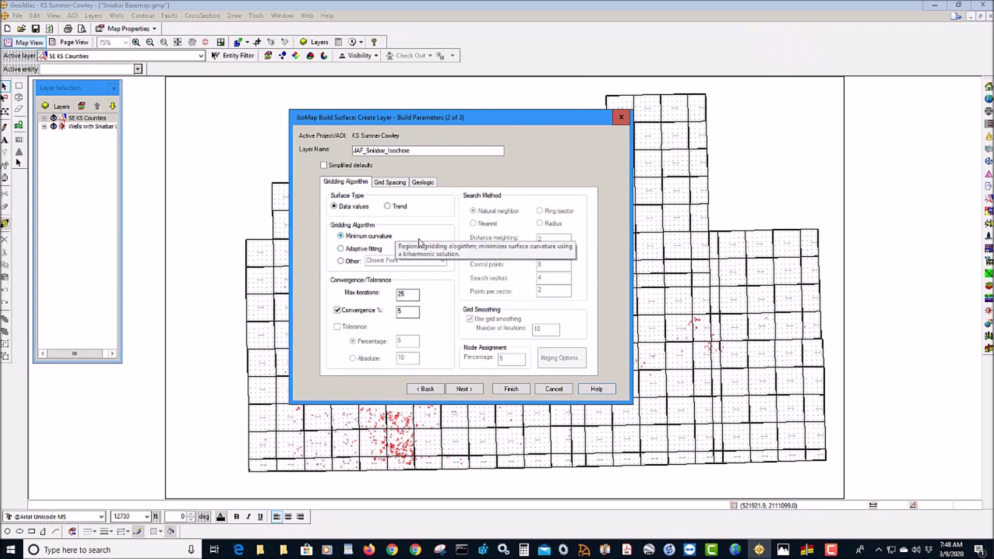
pyautogui.click(389, 182)
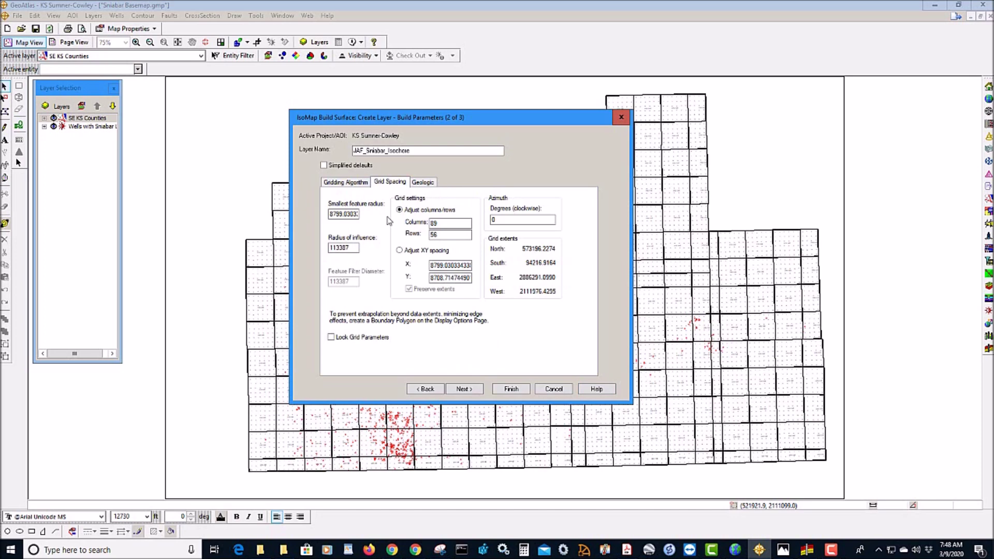
pyautogui.doubleClick(330, 213)
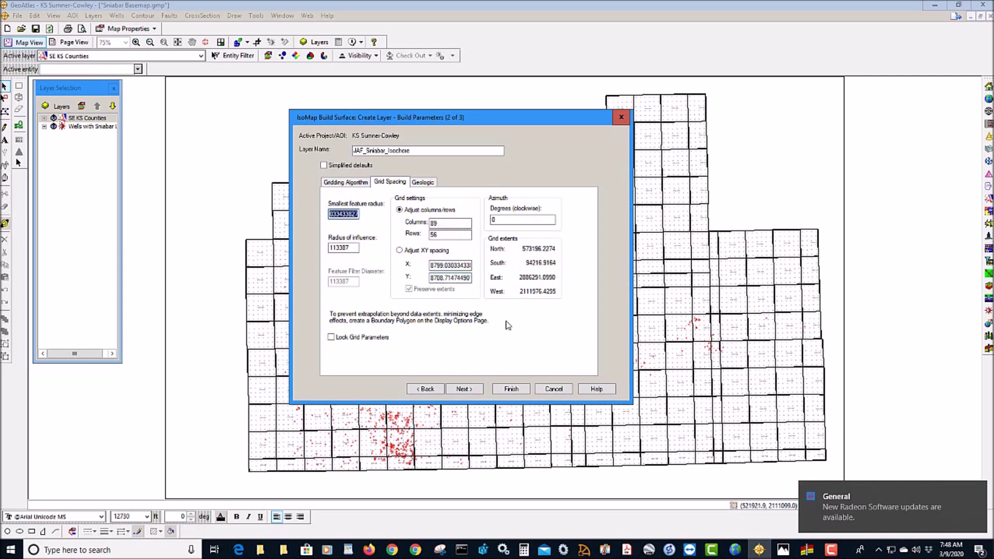
pyautogui.click(340, 214)
pyautogui.hotkey('ctrl', 'a')
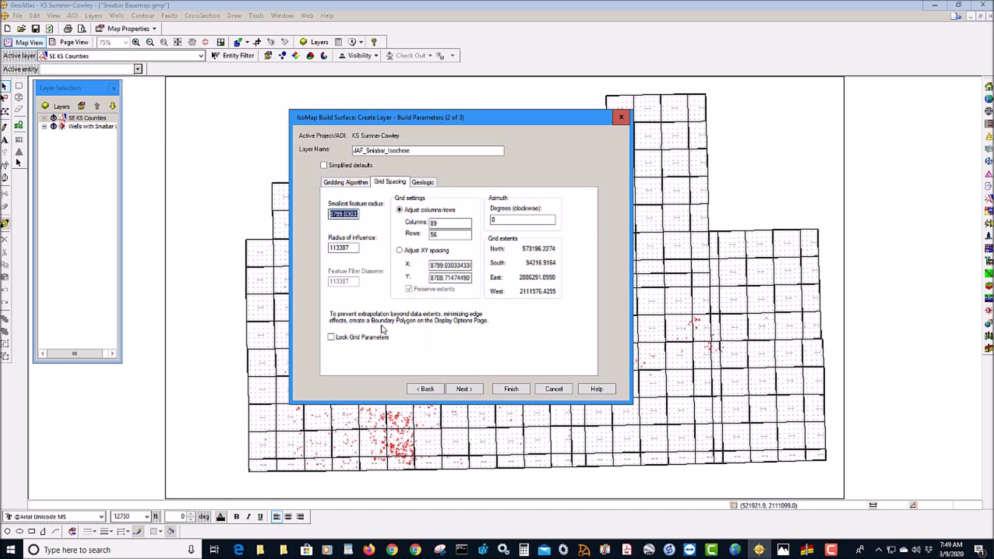
pyautogui.moveTo(371, 214)
pyautogui.doubleClick(346, 213)
pyautogui.write('500')
pyautogui.click(445, 223)
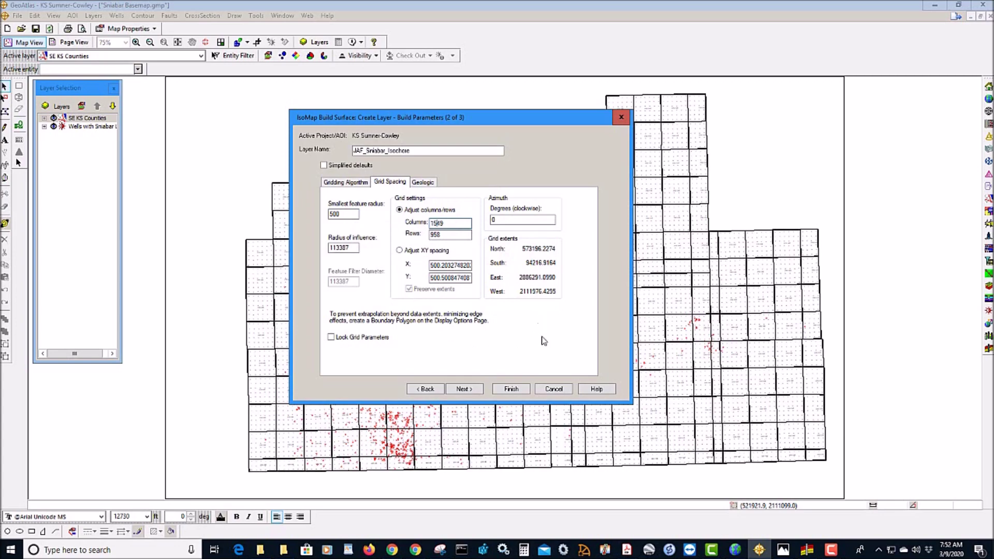
# Review the geologic options for surface substitution and bias trend, and return to Z value substitution without a bias trend.
pyautogui.moveTo(536, 120); pyautogui.dragTo(541, 109)
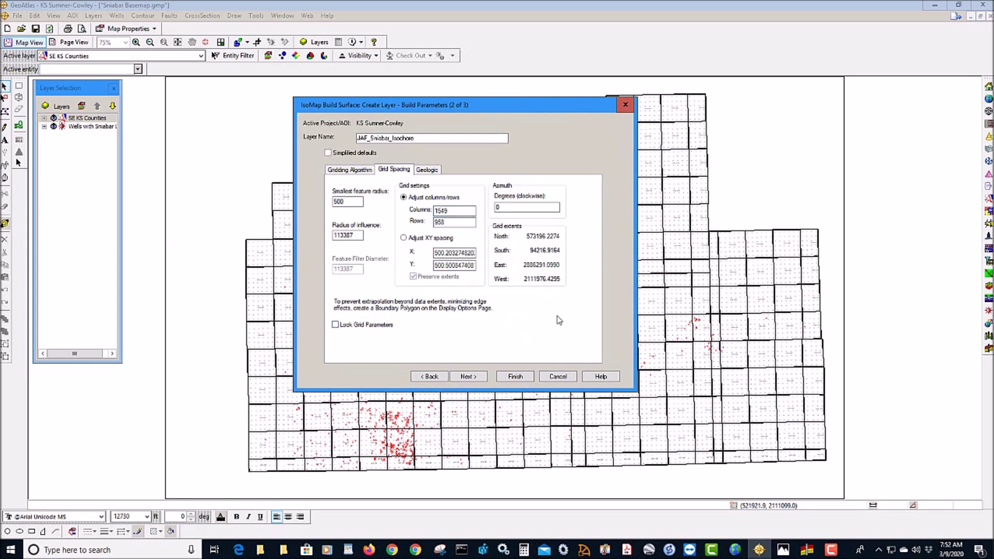
pyautogui.click(427, 170)
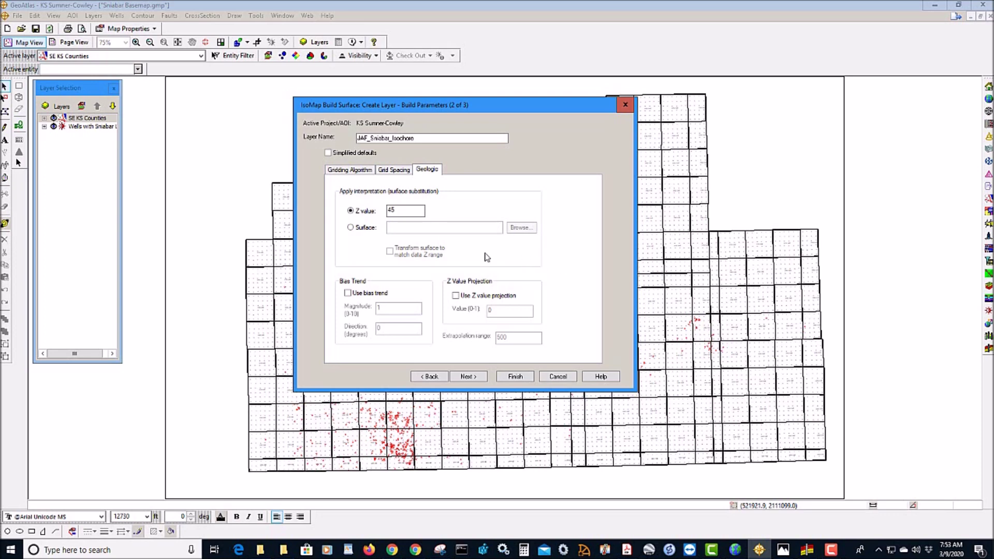
pyautogui.click(351, 228)
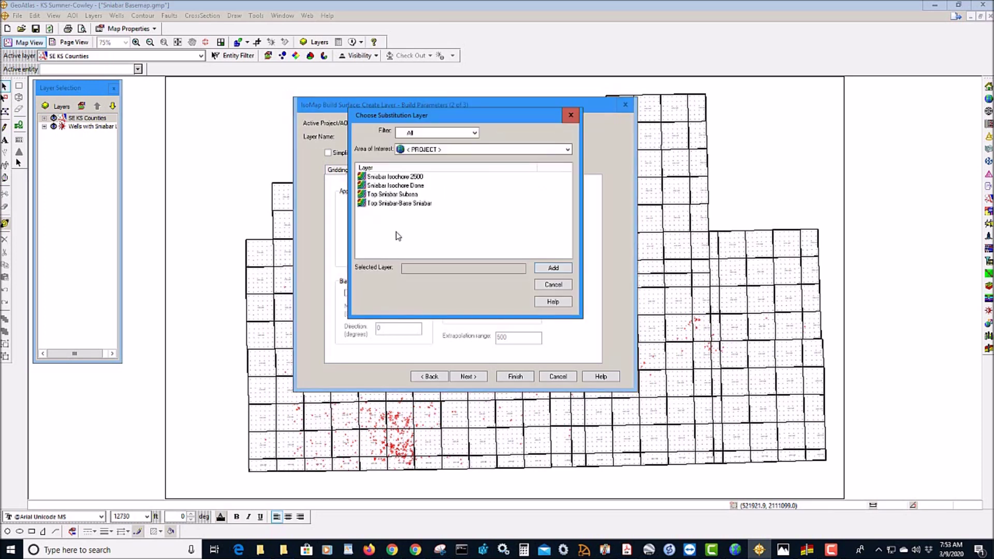
pyautogui.click(550, 284)
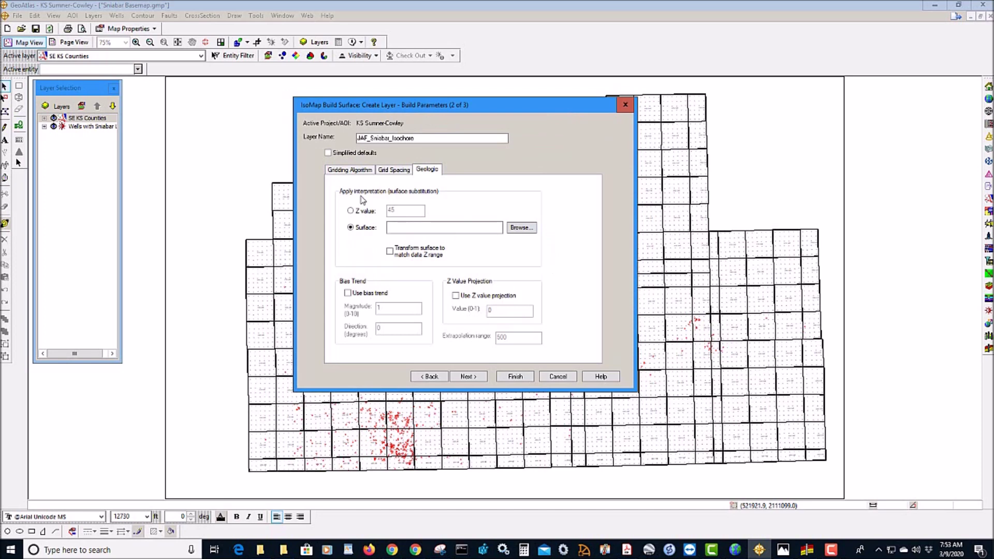
pyautogui.click(350, 212)
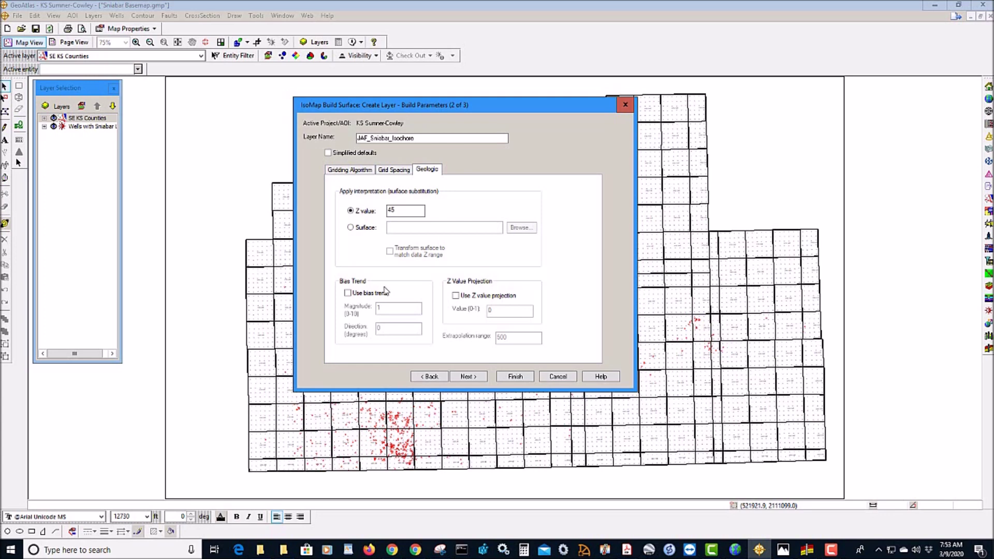
pyautogui.click(348, 294)
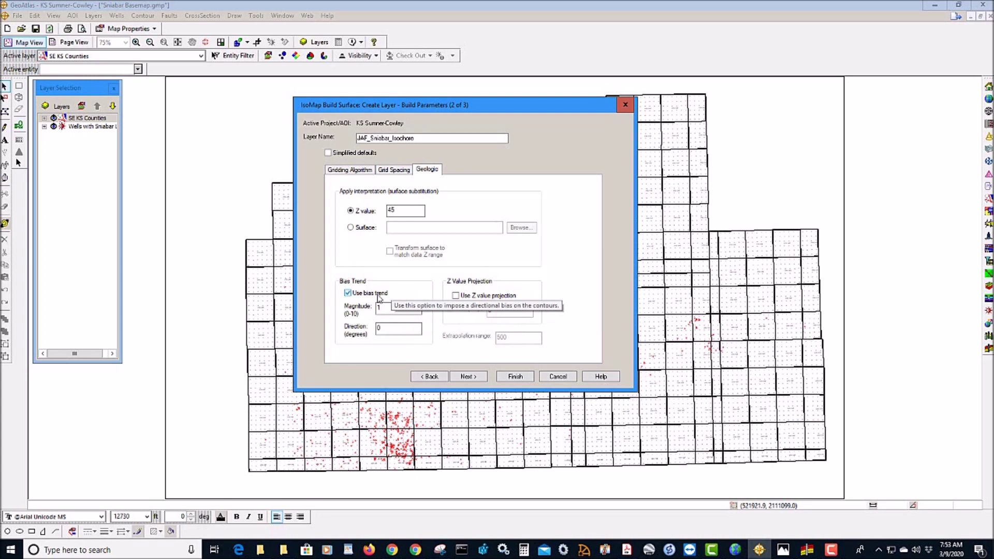
pyautogui.click(349, 294)
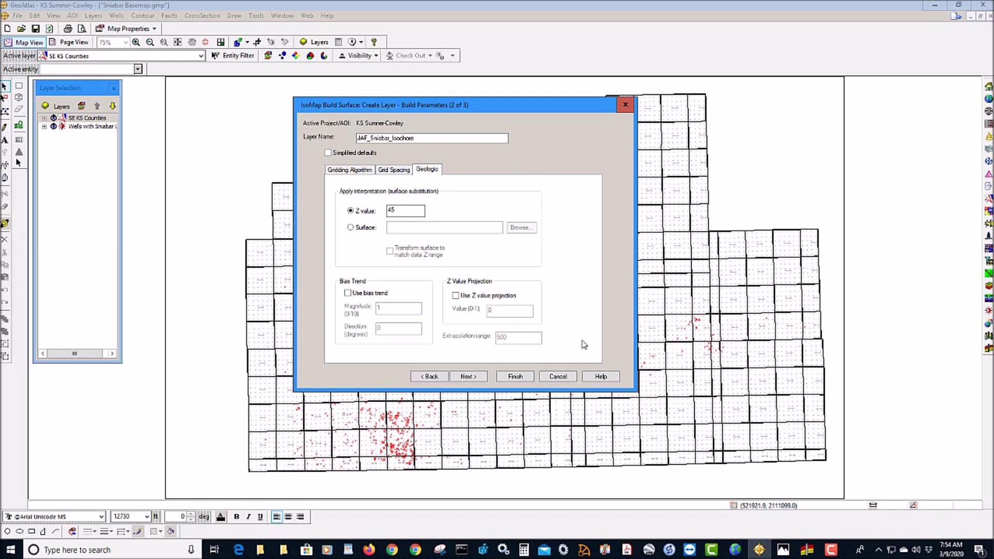
# Proceed to the display options and review the data point and contour display settings, cancelling out of each.
pyautogui.click(468, 376)
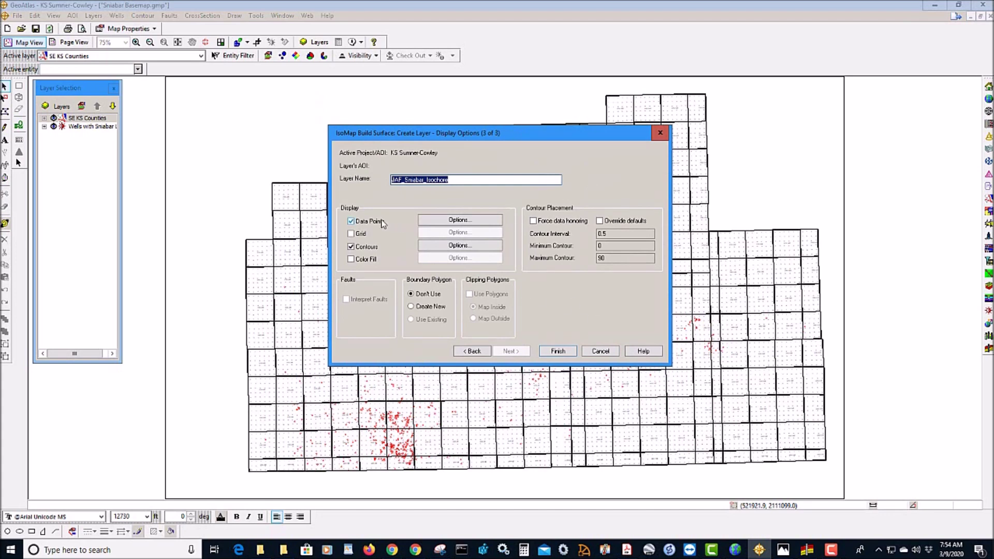
pyautogui.click(439, 224)
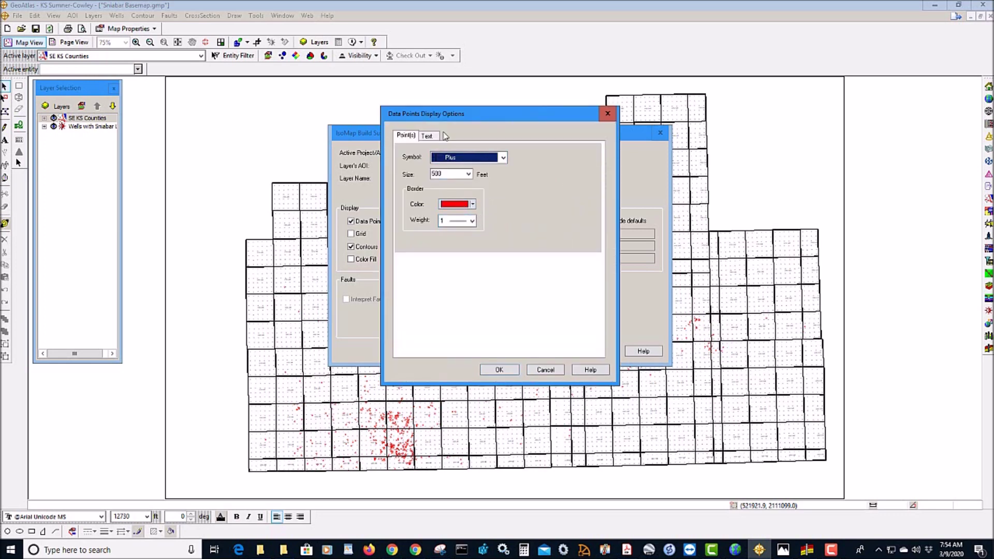
pyautogui.click(554, 371)
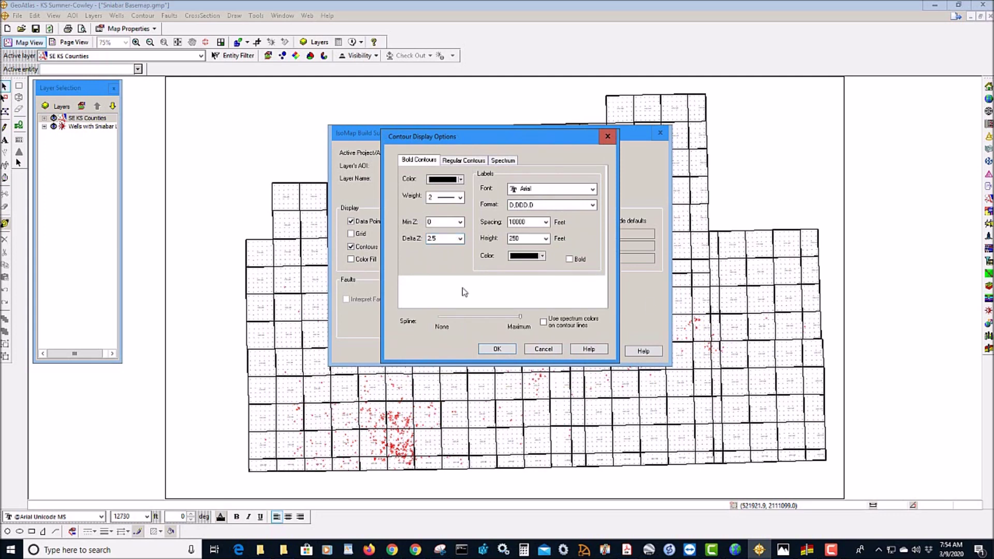
pyautogui.click(544, 350)
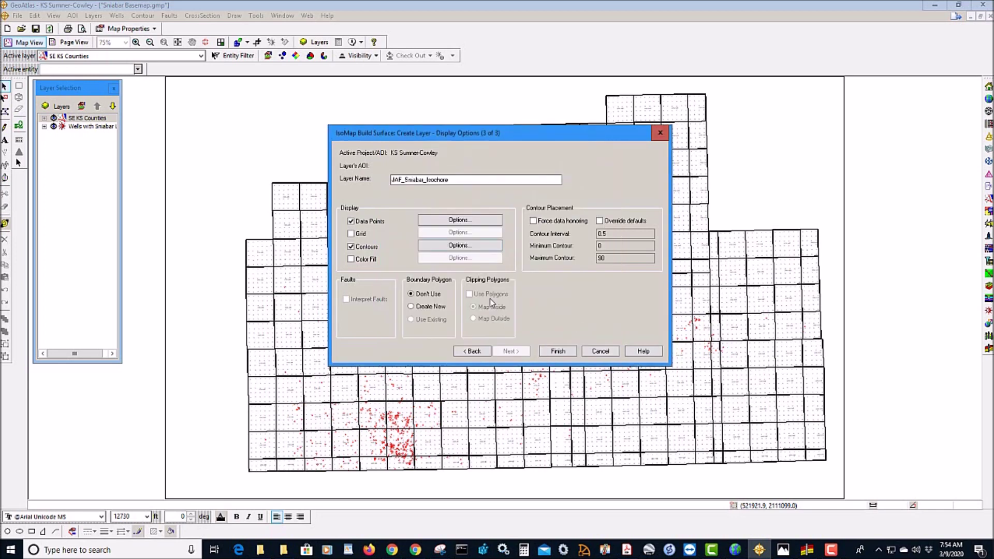
# Turn on color fill for the isochore layer, review its spectrum intervals without changes, and accept the Color Density method.
pyautogui.click(352, 260)
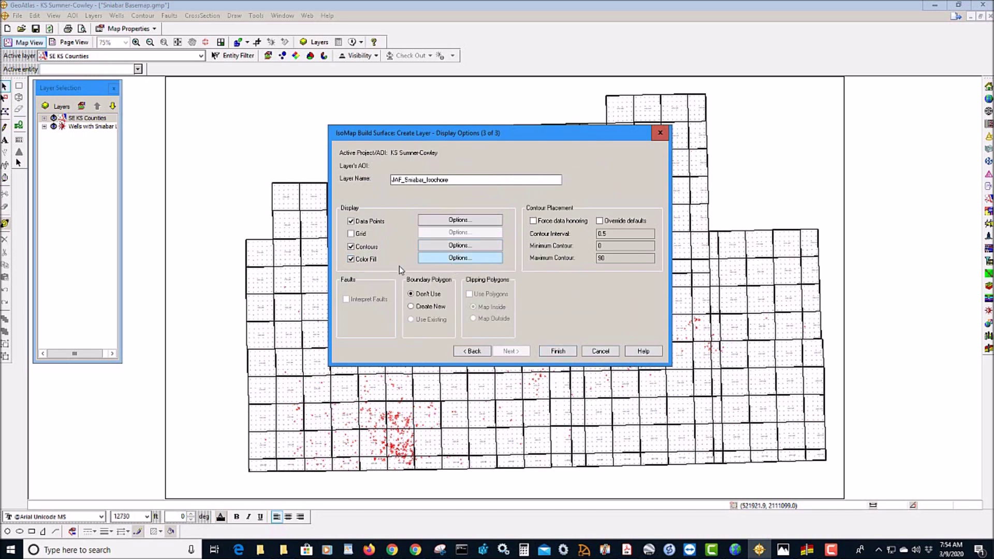
pyautogui.click(461, 257)
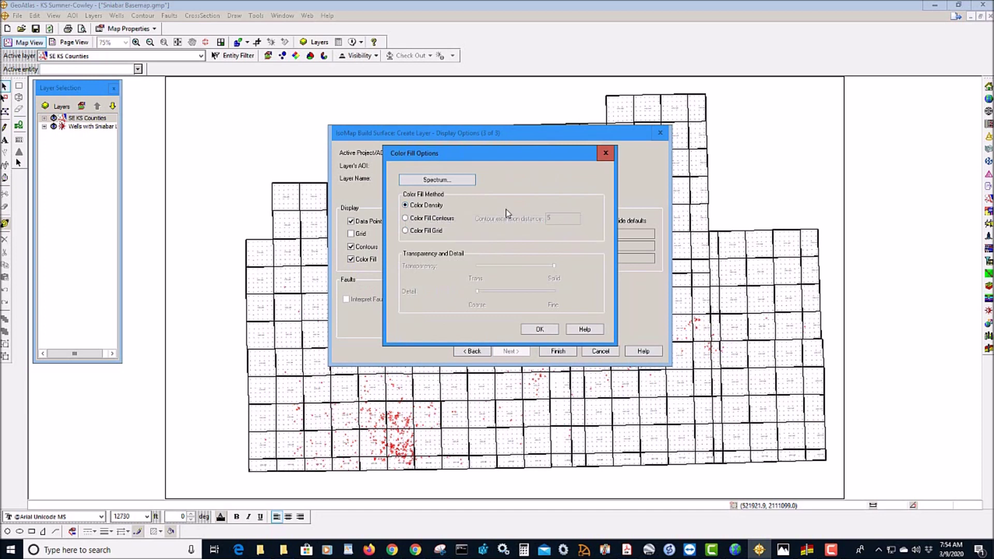
pyautogui.click(444, 181)
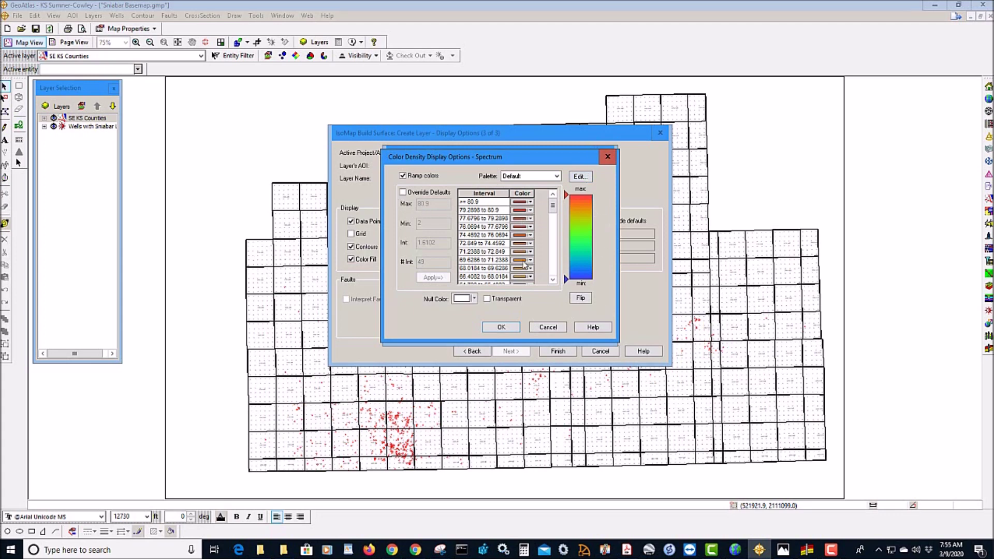
pyautogui.moveTo(553, 207); pyautogui.dragTo(554, 282)
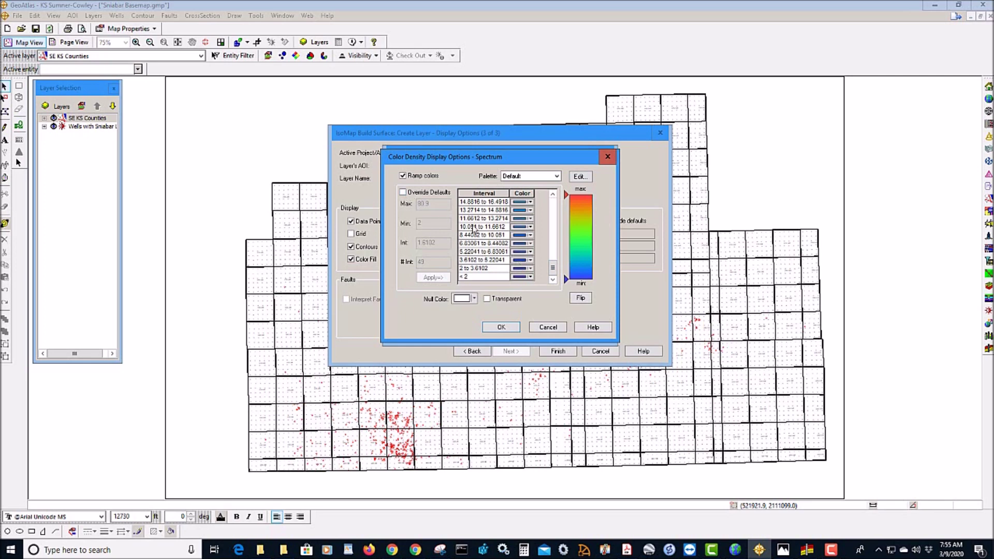
pyautogui.click(555, 327)
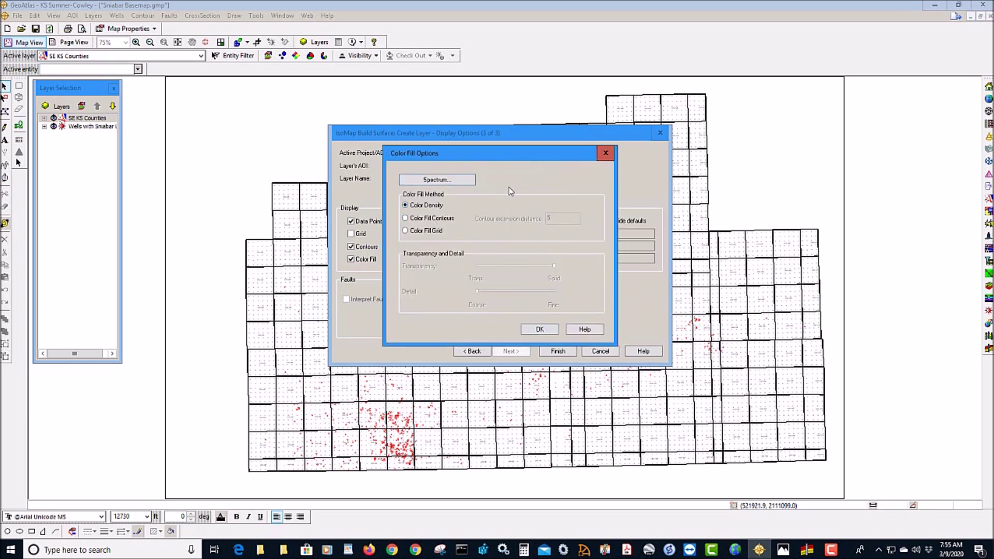
pyautogui.moveTo(519, 155); pyautogui.dragTo(511, 156)
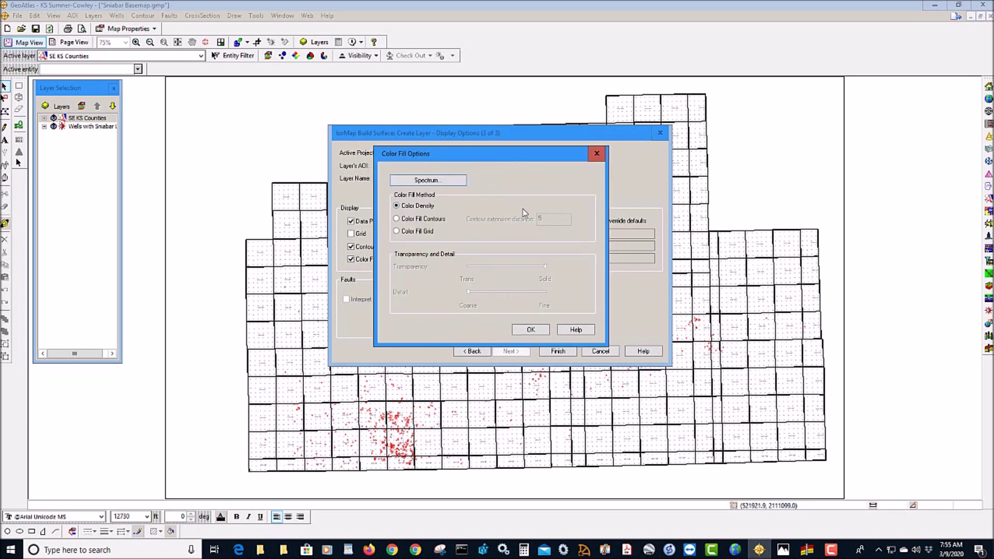
pyautogui.click(530, 332)
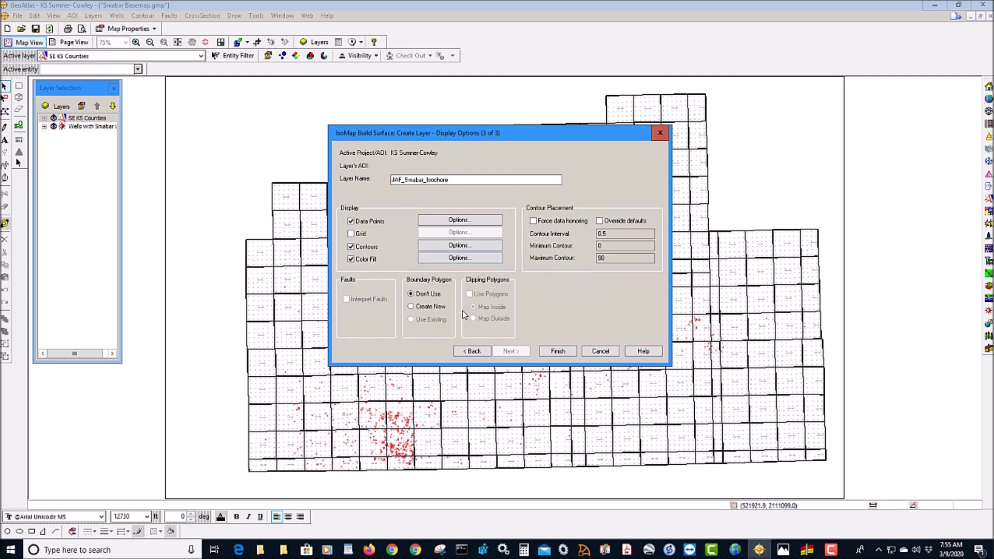
# Set the boundary polygon to be newly created and build the isochore surface layer.
pyautogui.click(411, 308)
pyautogui.click(566, 352)
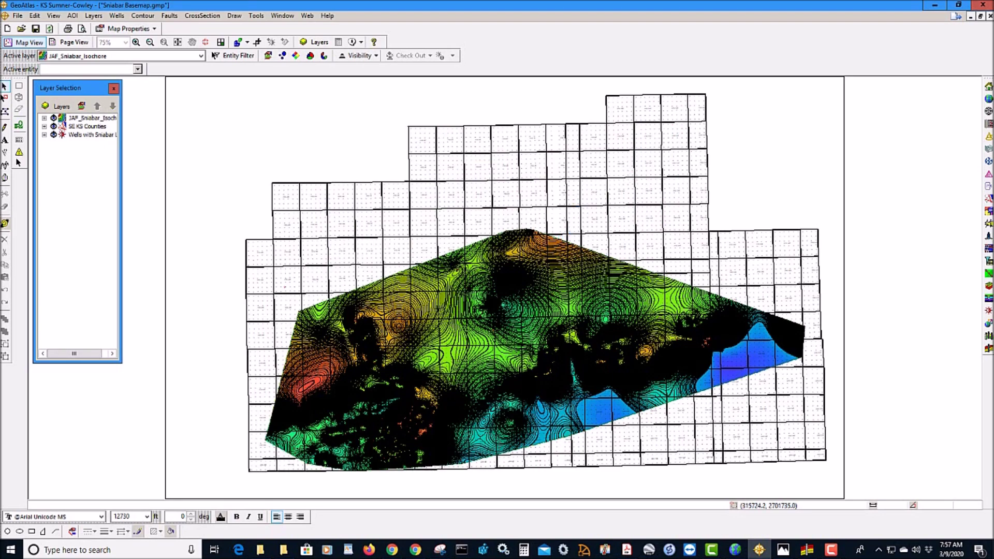
# Update the JAF_Sniabar_Isochore layer by overriding the default contour placement with a contour interval of 5, using the Recontour rebuild option.
pyautogui.moveTo(372, 401)
pyautogui.rightClick(433, 305)
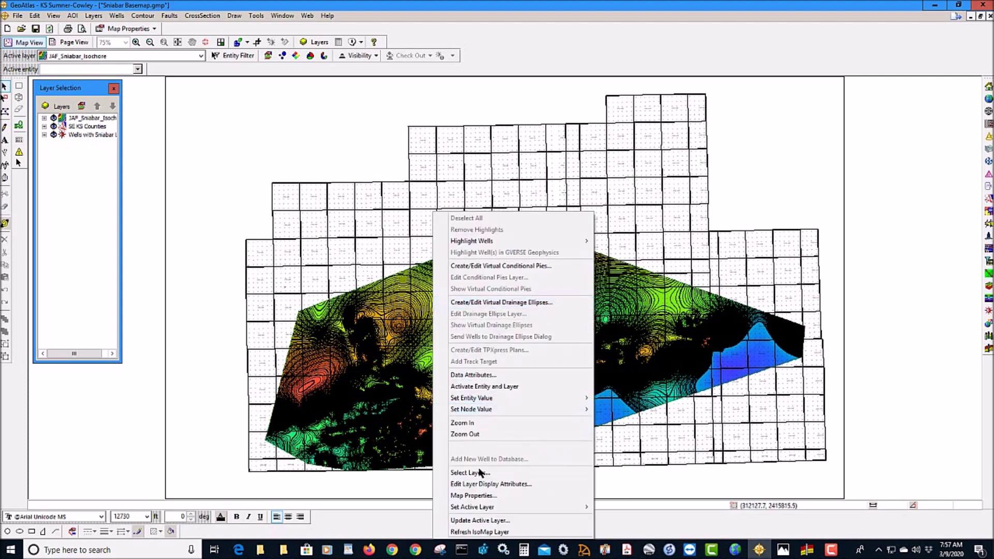
pyautogui.click(513, 519)
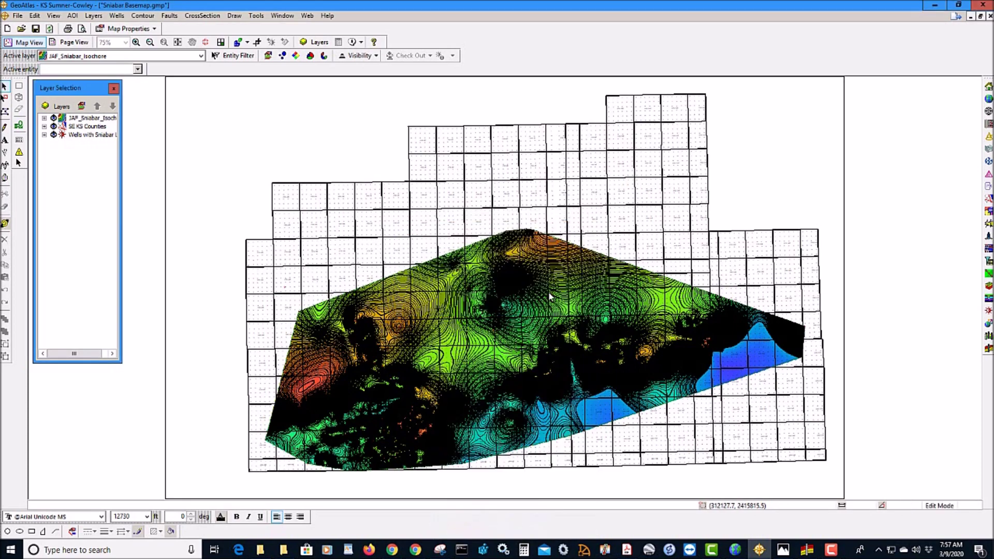
pyautogui.doubleClick(90, 119)
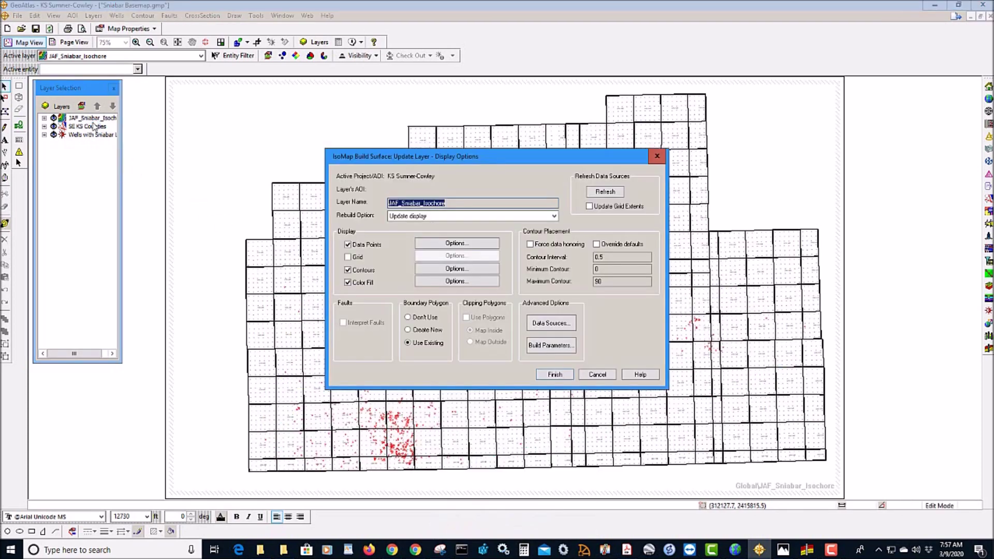
pyautogui.click(597, 244)
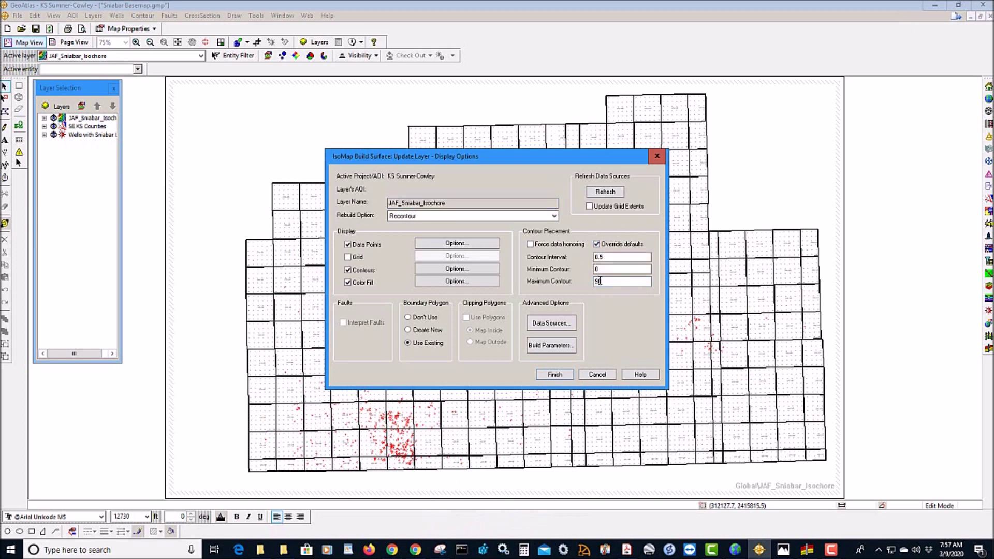
pyautogui.doubleClick(605, 257)
pyautogui.write('5')
pyautogui.click(395, 220)
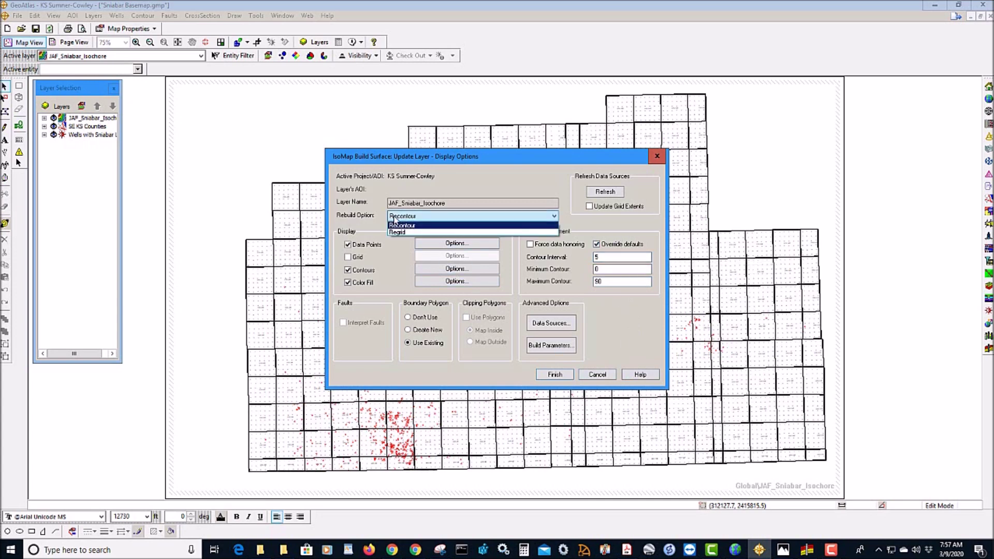
pyautogui.click(395, 225)
pyautogui.click(555, 374)
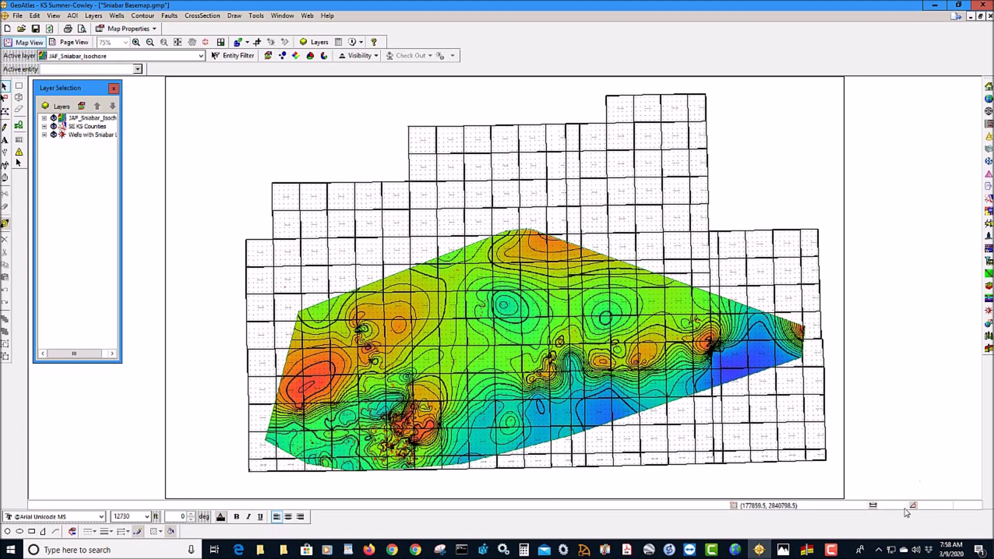
# Switch to ZoneManager and review the top and base definition of the Sniabar zone, cancelling without changes.
pyautogui.click(807, 550)
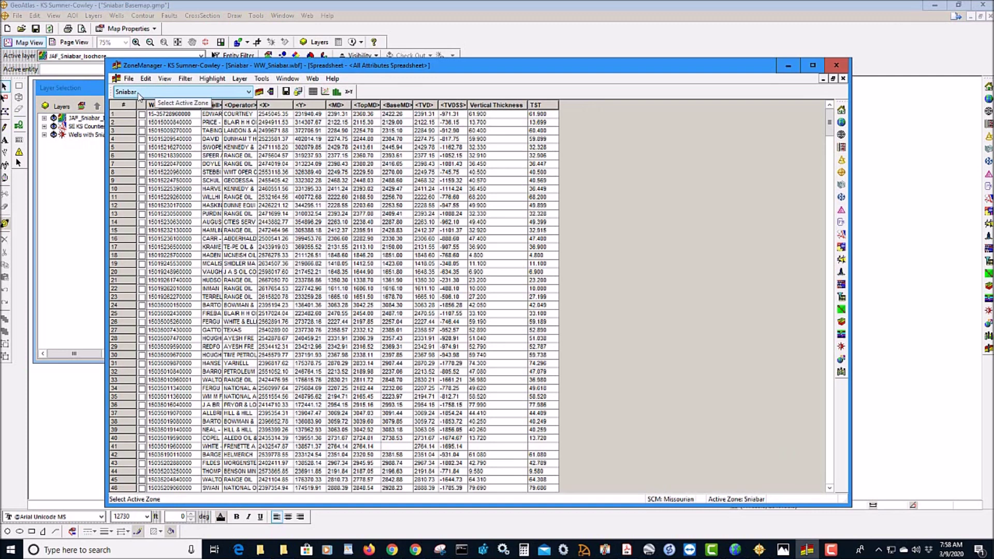
pyautogui.click(146, 79)
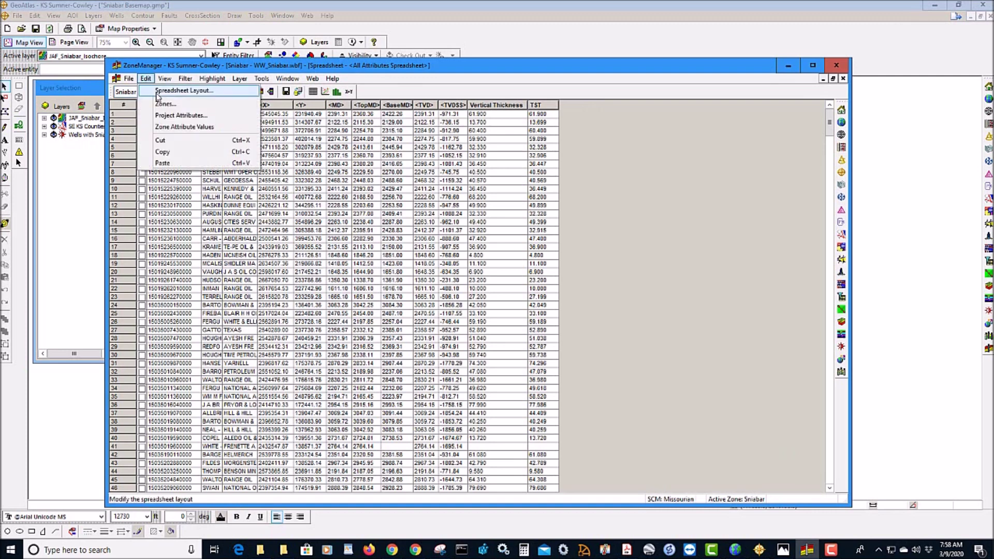
pyautogui.click(159, 104)
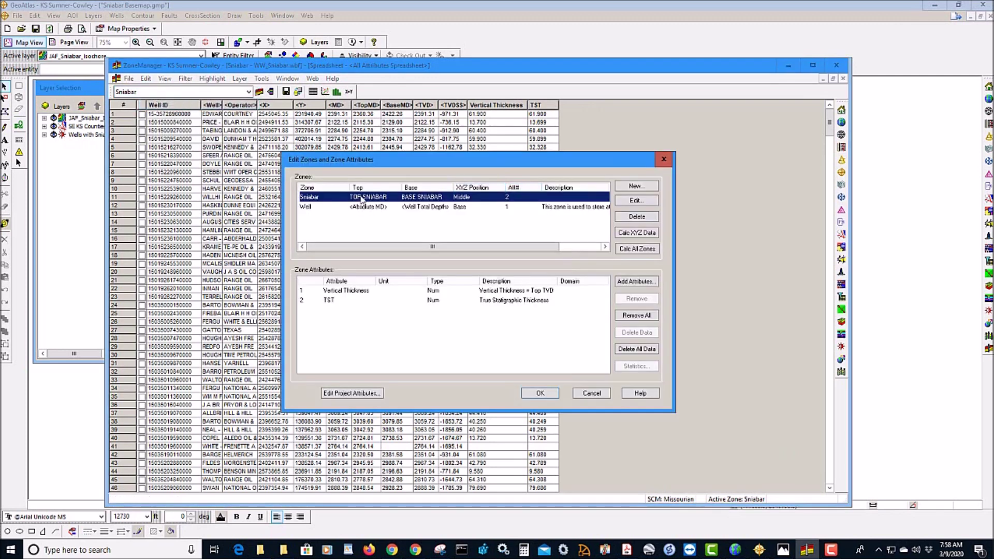
pyautogui.click(635, 201)
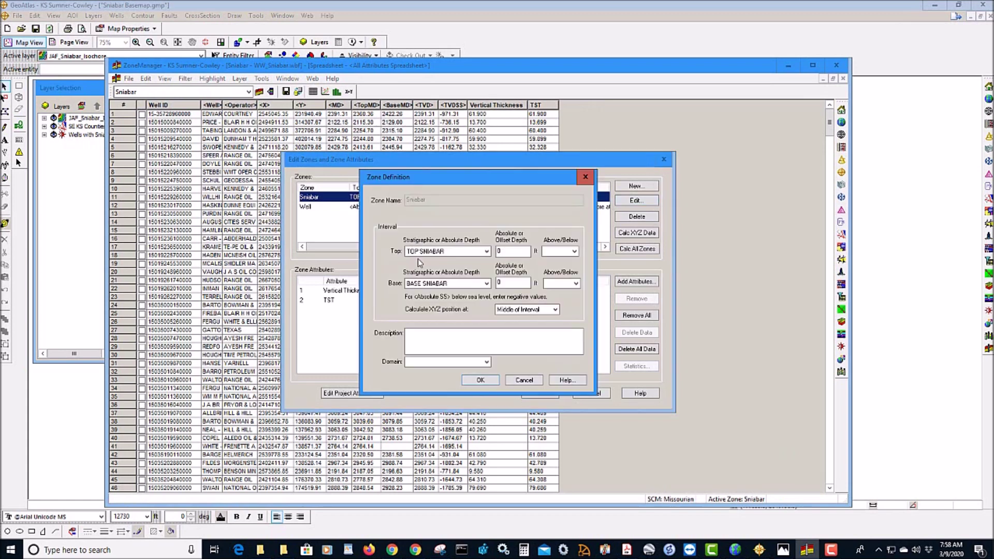
pyautogui.click(529, 379)
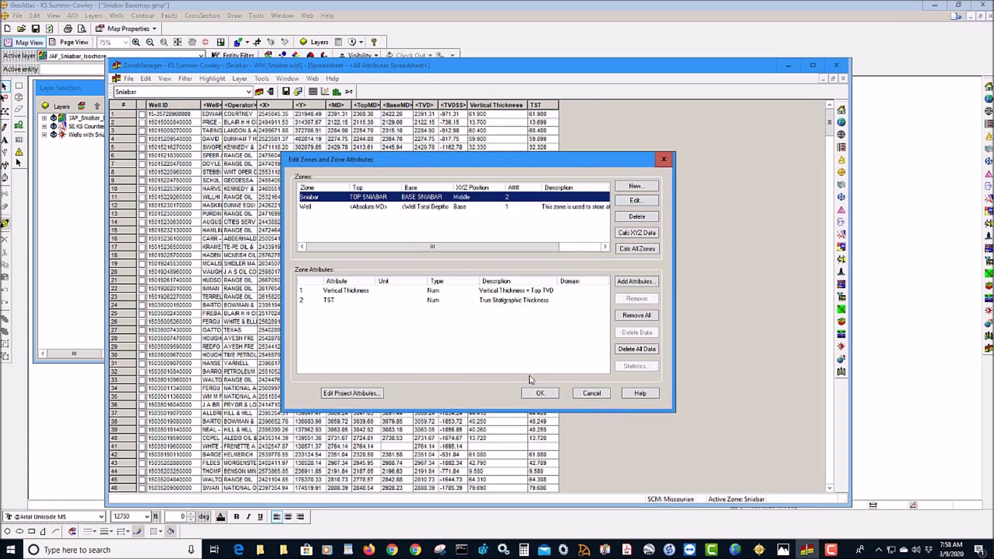
pyautogui.click(583, 396)
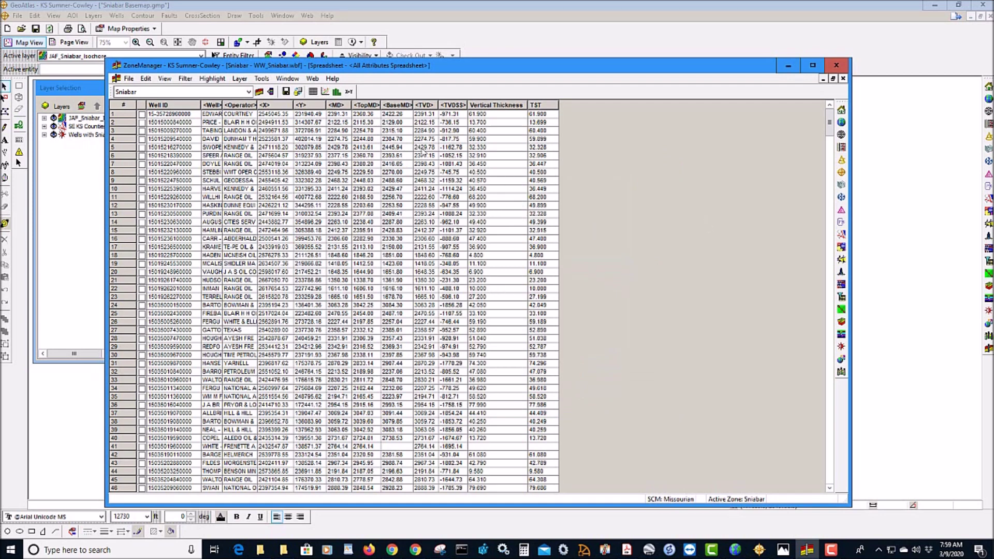
# Review the options for computing TVT and TST zone attributes from an IsoMap layer, cancelling without computing.
pyautogui.click(262, 78)
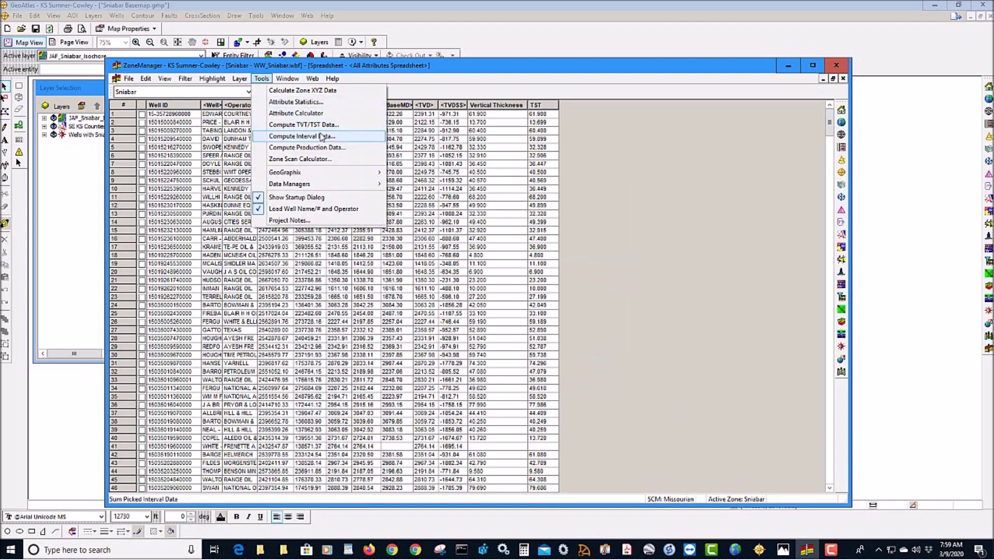
pyautogui.click(677, 216)
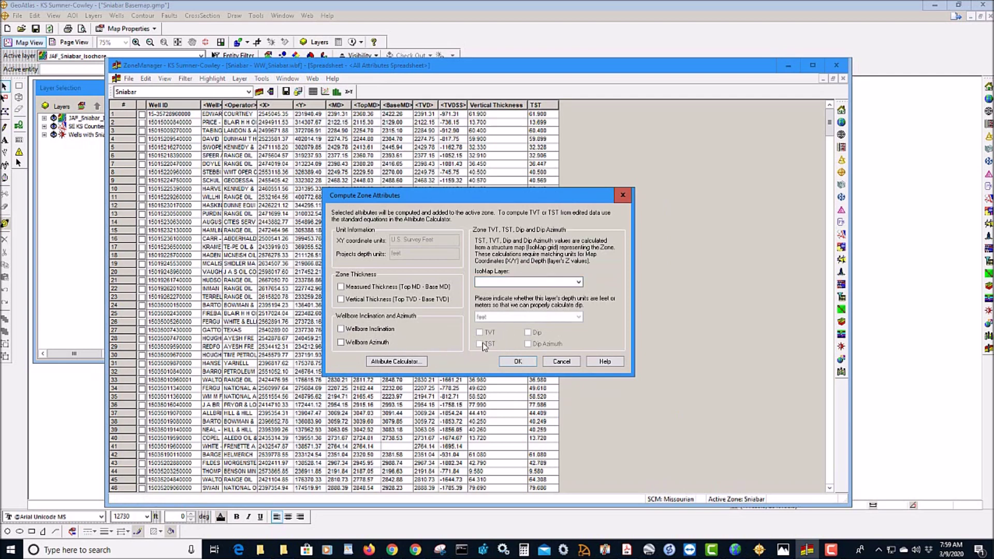
pyautogui.click(579, 282)
pyautogui.click(579, 282)
pyautogui.moveTo(548, 197); pyautogui.dragTo(505, 167)
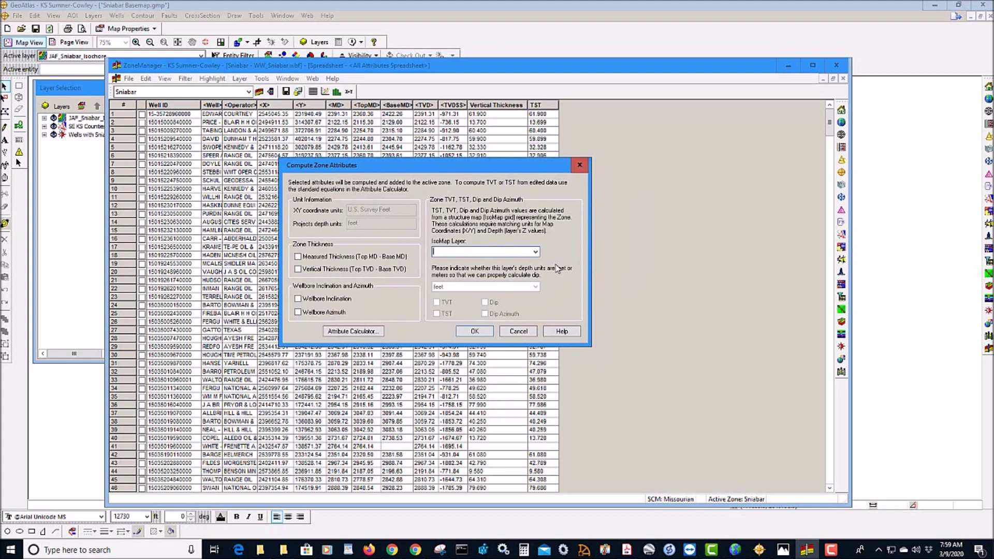
pyautogui.click(522, 332)
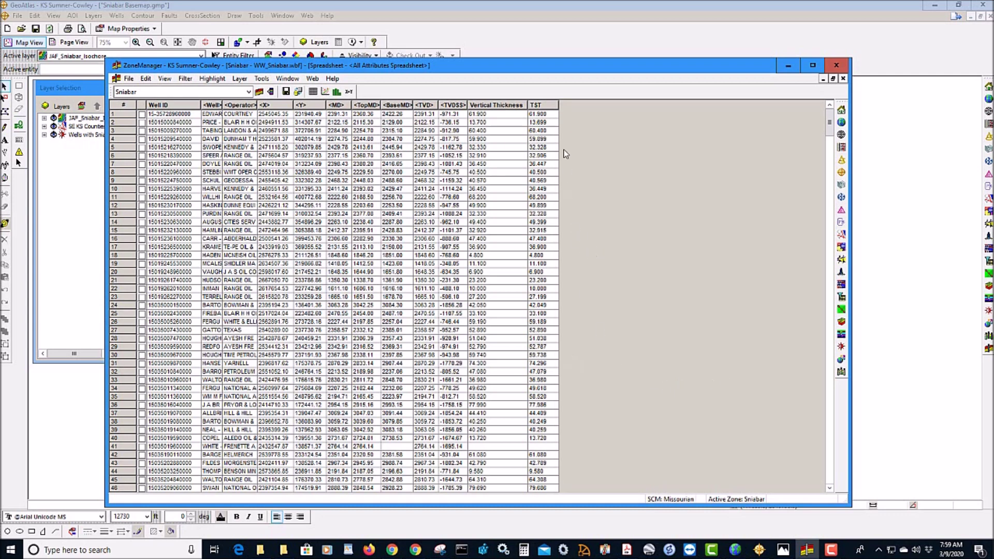
# Review the settings for creating an IsoMap layer from ZoneManager, cancel, and return to the map in GeoAtlas.
pyautogui.click(239, 78)
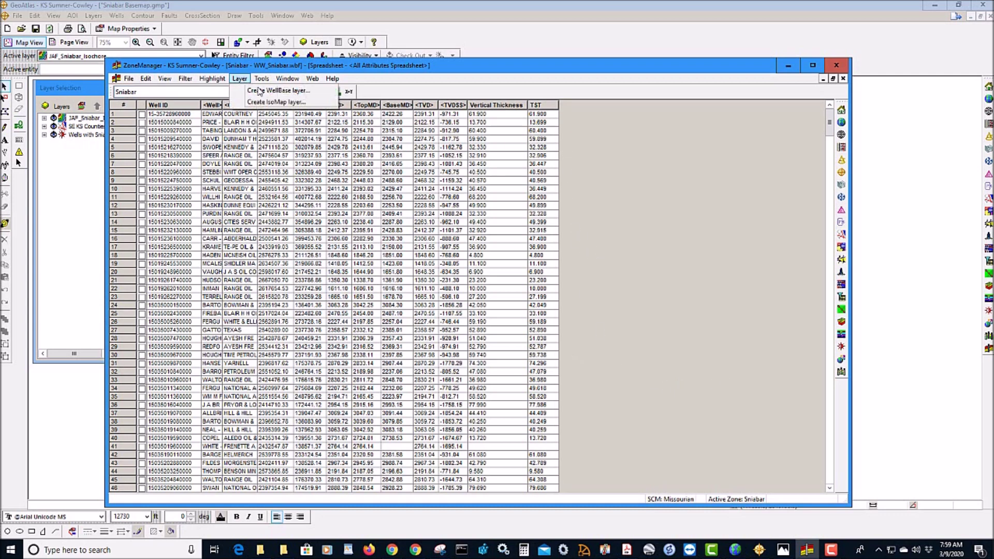
pyautogui.click(268, 103)
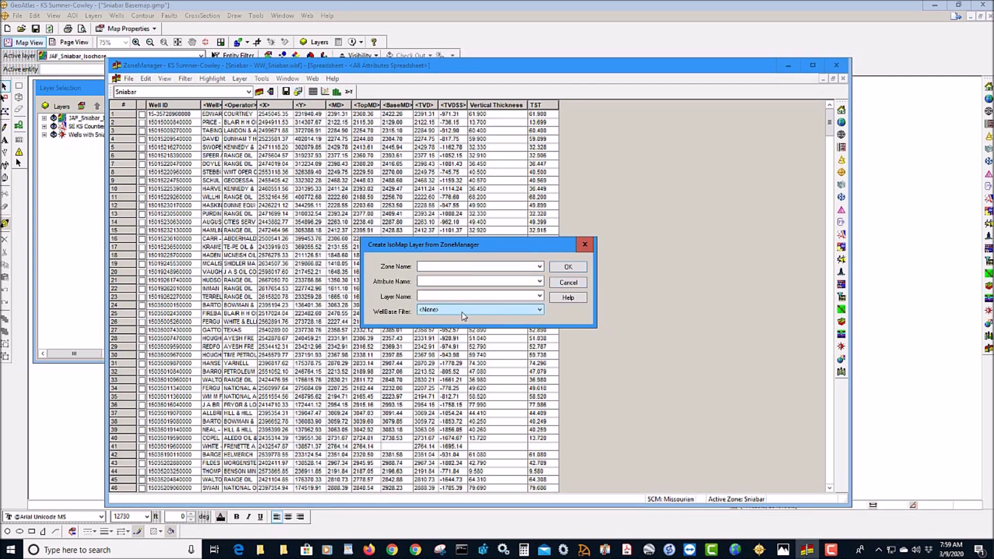
pyautogui.click(578, 283)
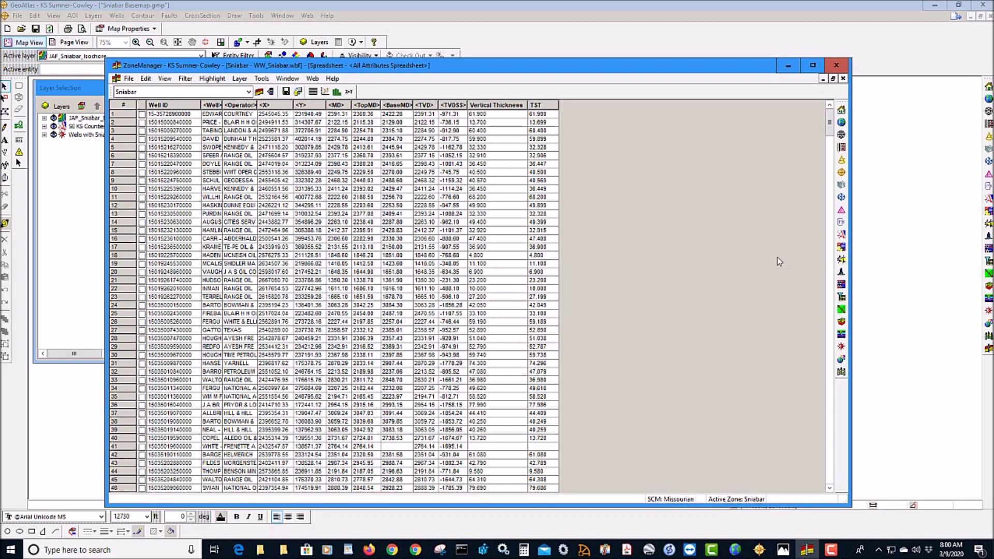
pyautogui.click(788, 65)
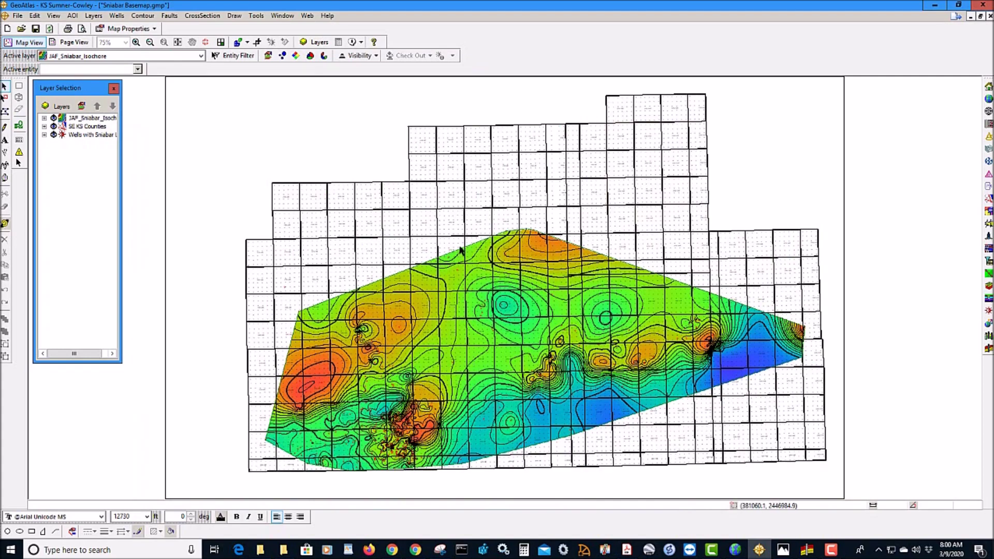
# Restrict the entity selection filter of the isochore layer to contours only, excluding boundary polygon and data points.
pyautogui.moveTo(460, 250)
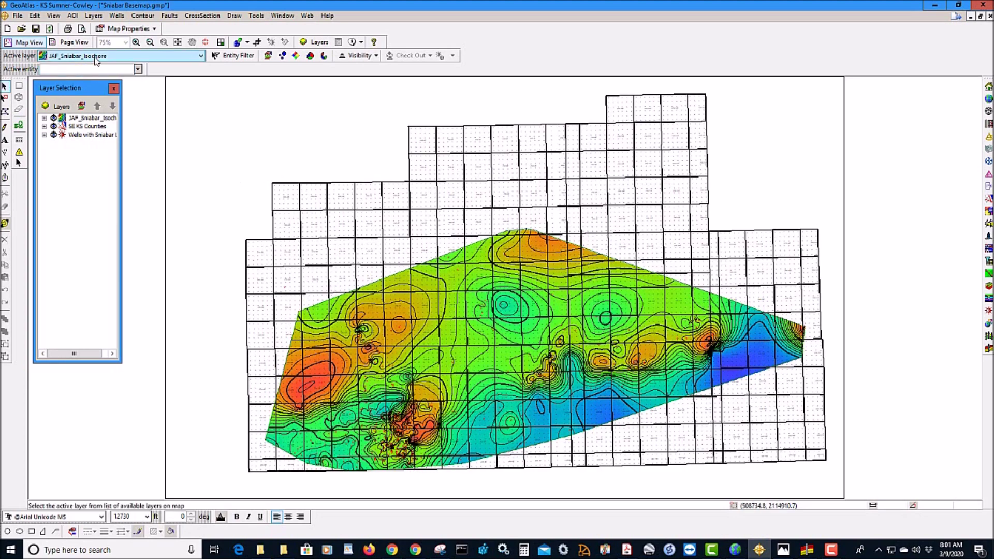
pyautogui.click(234, 58)
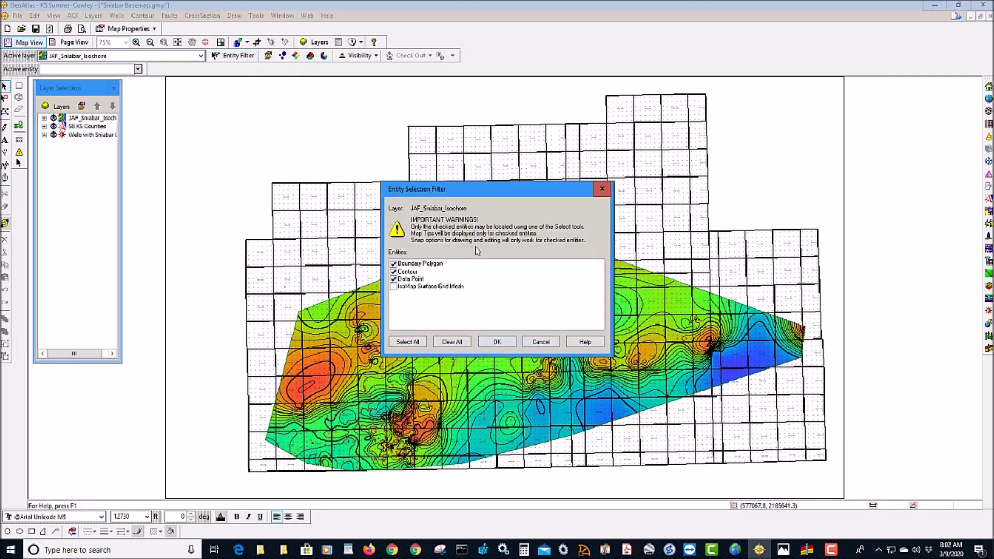
pyautogui.click(395, 264)
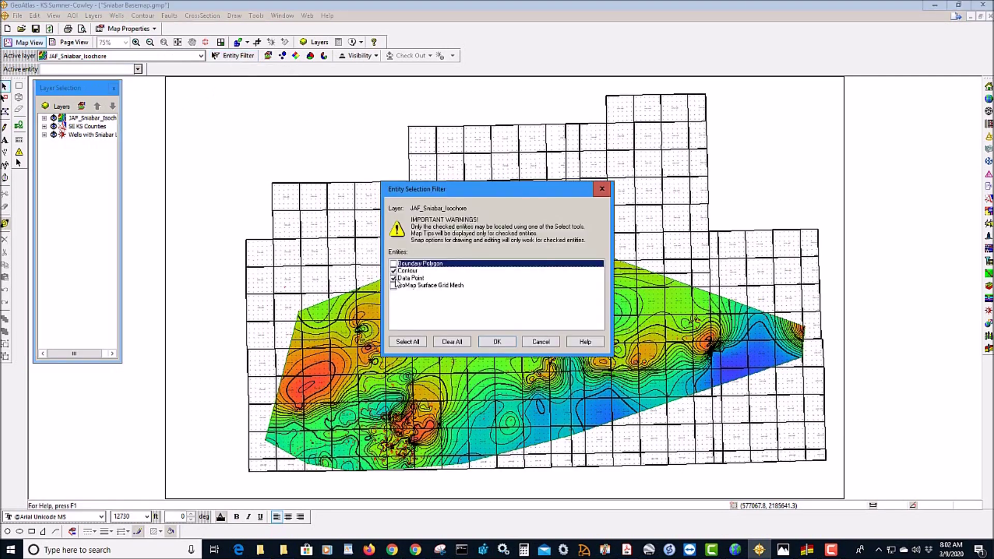
pyautogui.click(394, 278)
pyautogui.click(403, 272)
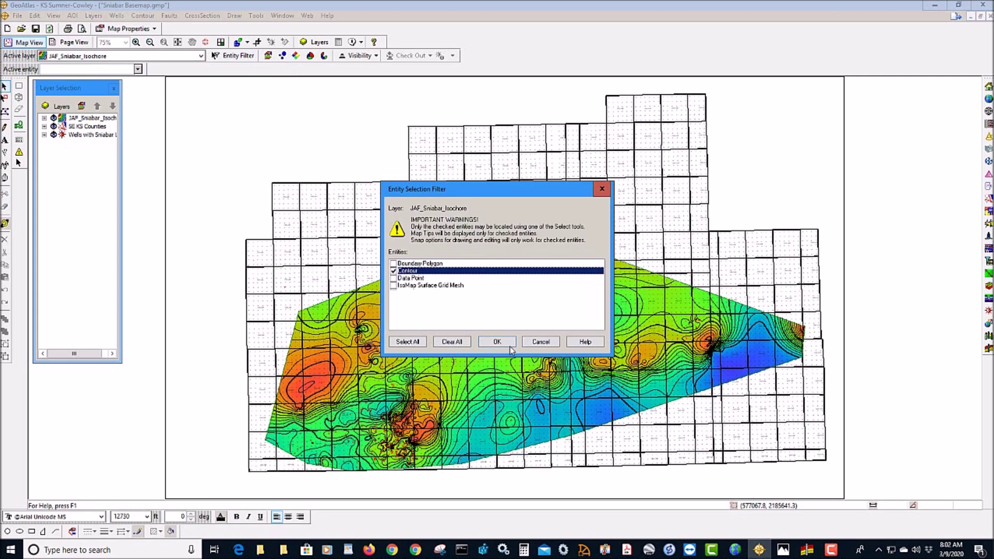
pyautogui.click(497, 342)
# Select all contours across the isochore surface on the map and copy them.
pyautogui.moveTo(233, 219); pyautogui.dragTo(825, 482)
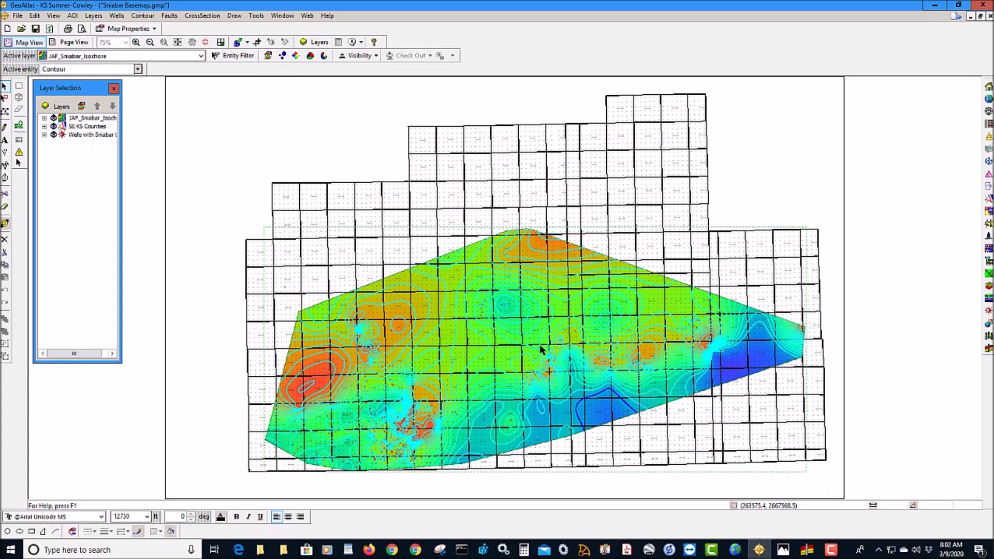
pyautogui.click(35, 15)
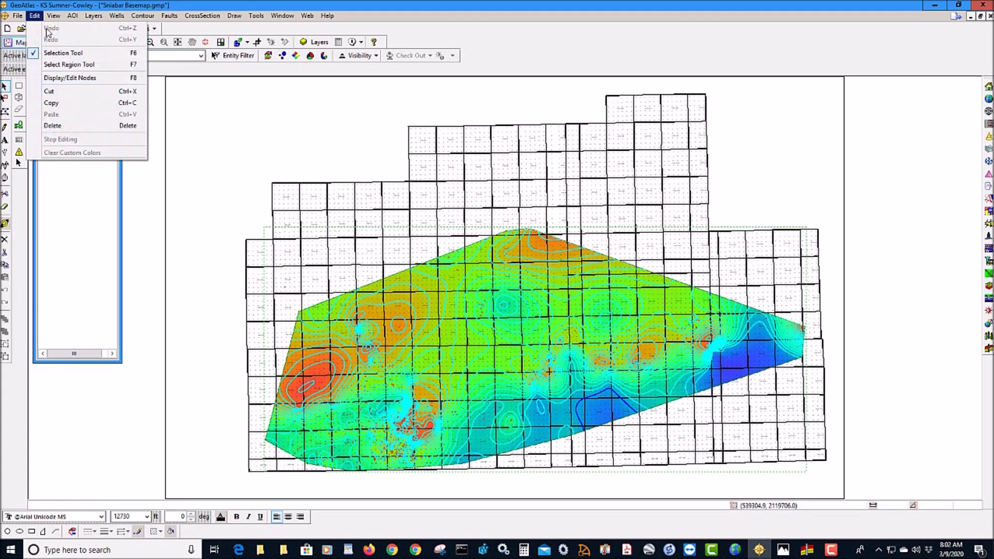
pyautogui.click(60, 104)
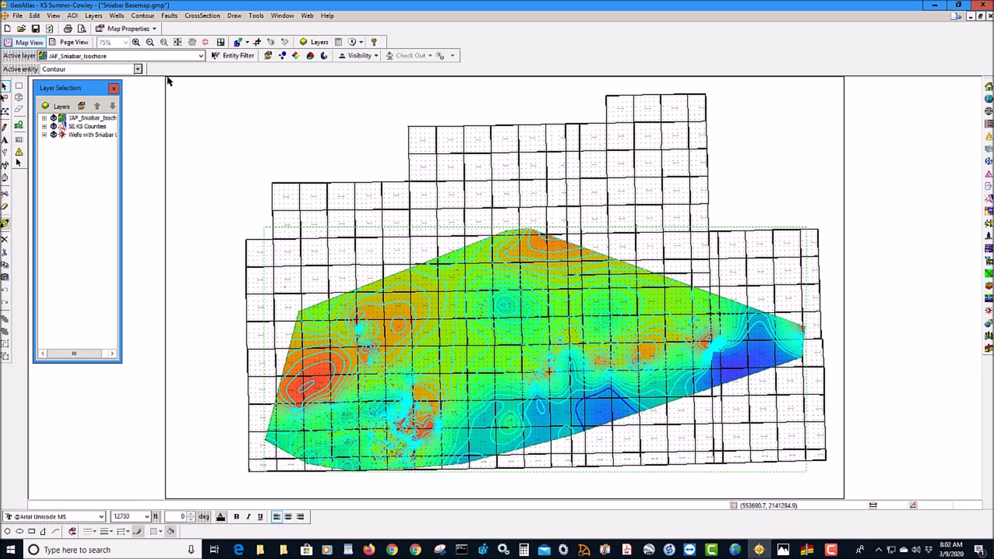
# Create a blank IsoMap layer named JAF_Hand-Edited Sniabar Contours.
pyautogui.click(94, 15)
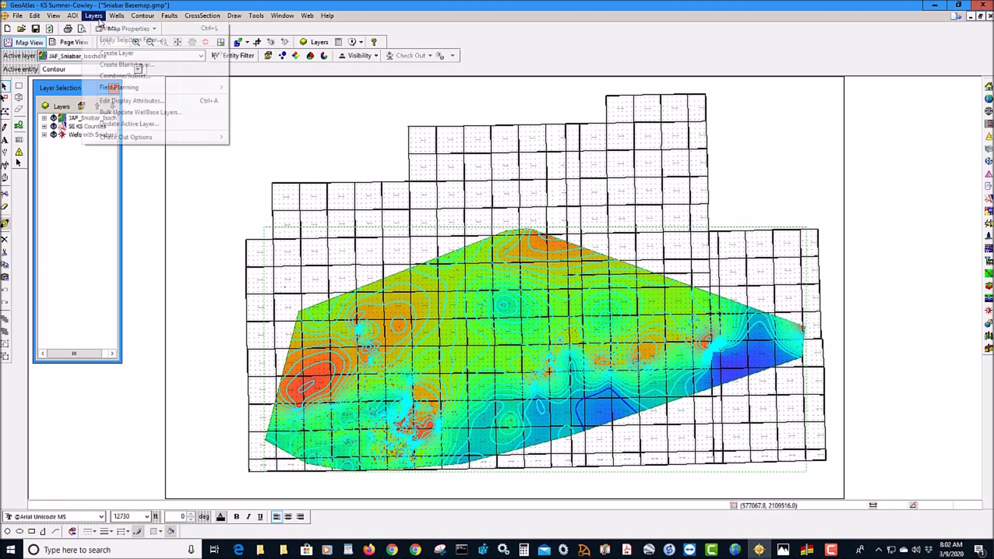
pyautogui.click(118, 65)
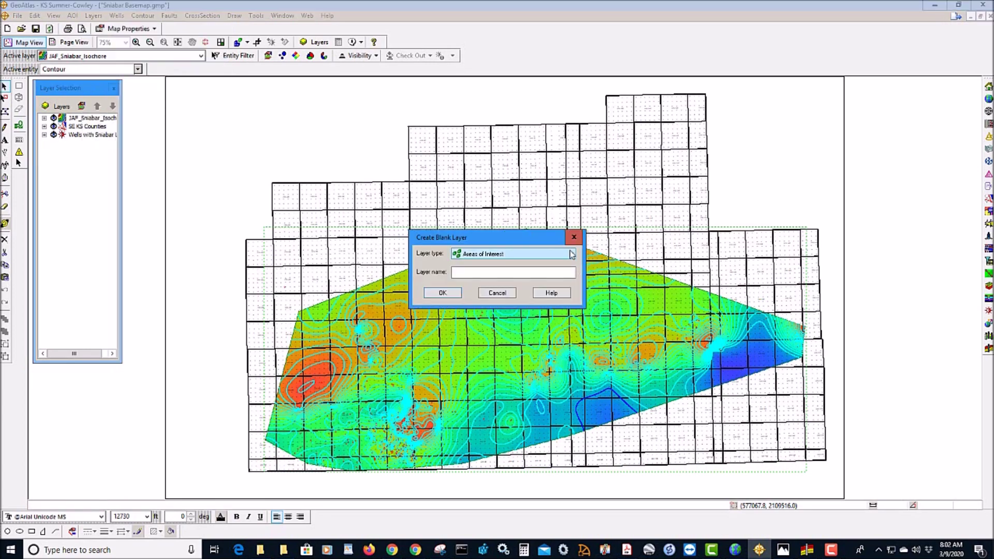
pyautogui.click(571, 254)
pyautogui.click(500, 298)
pyautogui.click(480, 274)
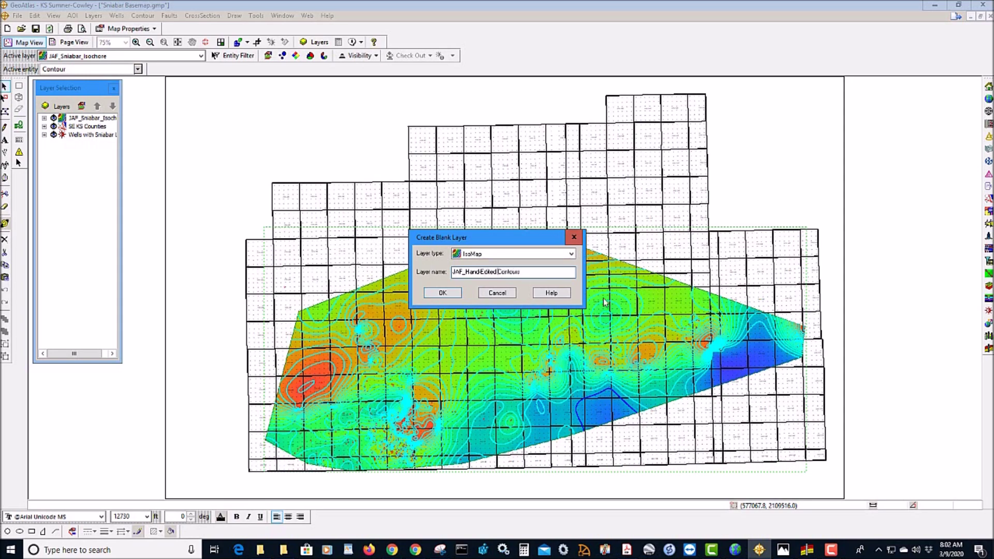
pyautogui.write('niabar')
pyautogui.click(443, 293)
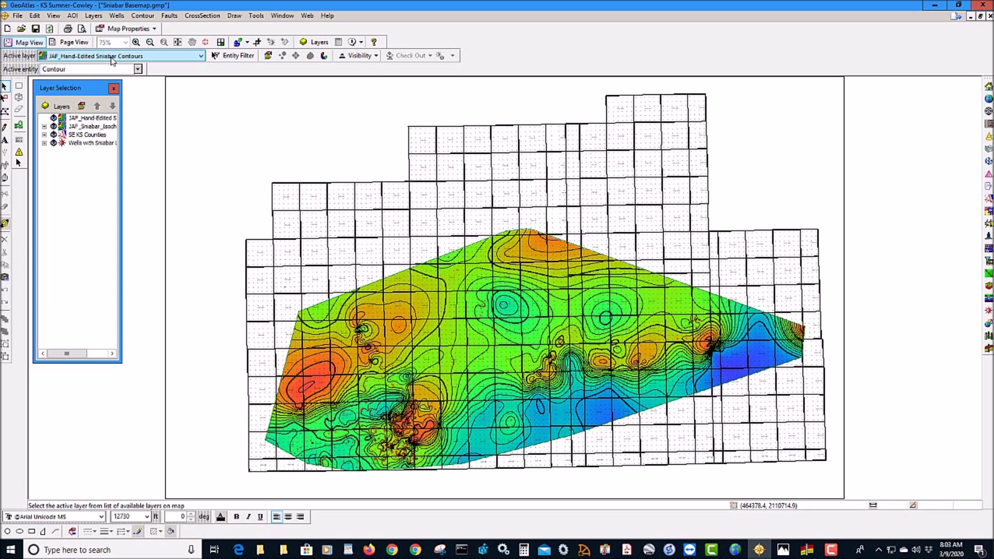
# Paste the copied contours into the JAF_Hand-Edited Sniabar Contours layer and clear the selection.
pyautogui.click(35, 15)
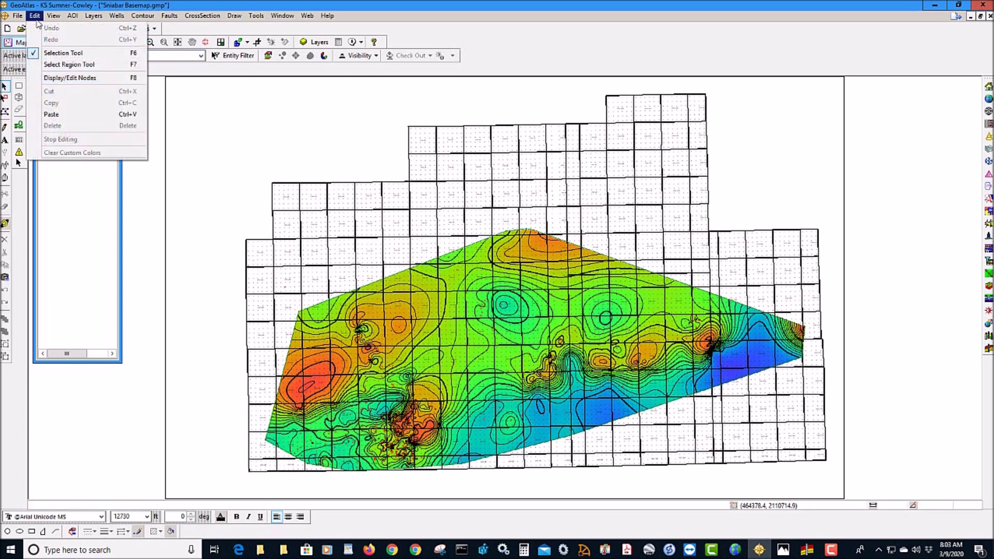
pyautogui.click(181, 166)
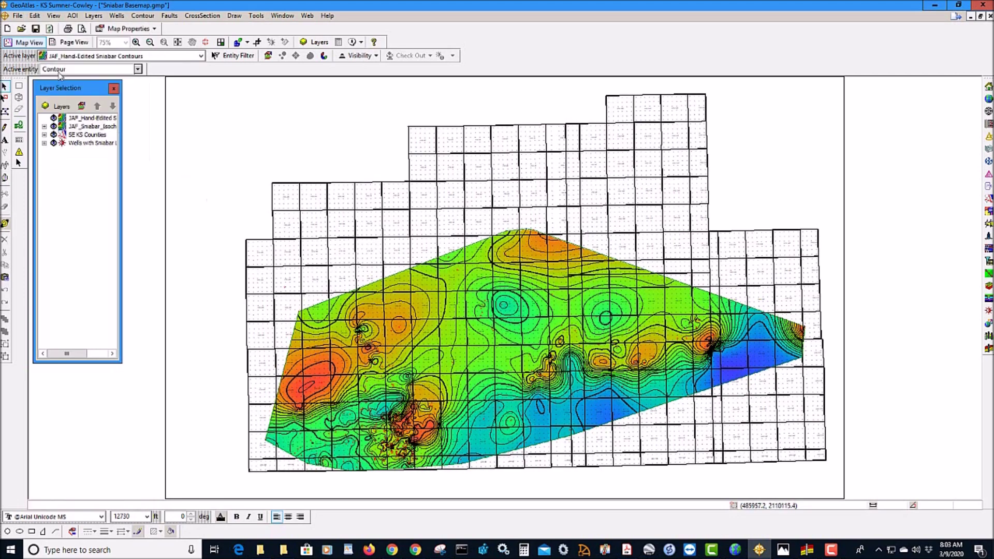
pyautogui.click(34, 15)
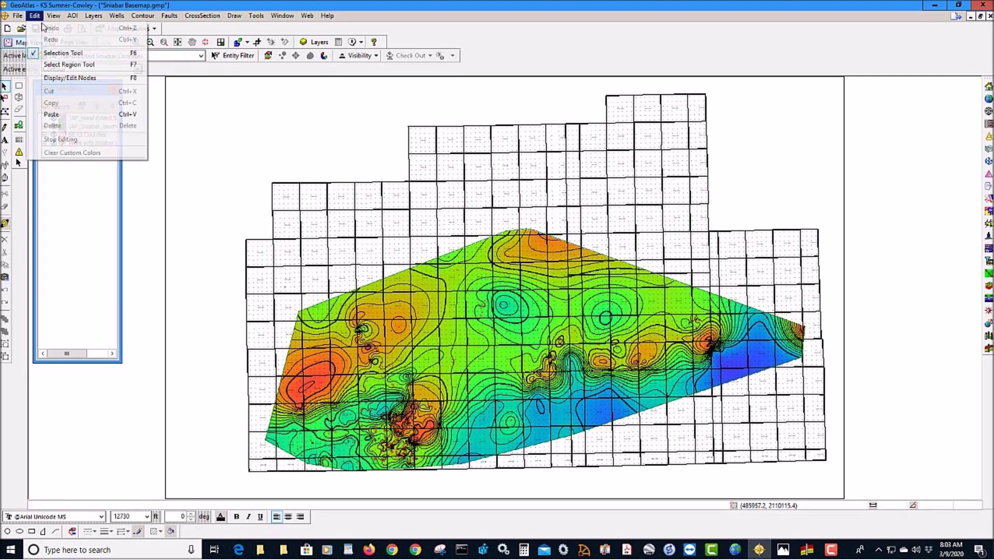
pyautogui.click(44, 115)
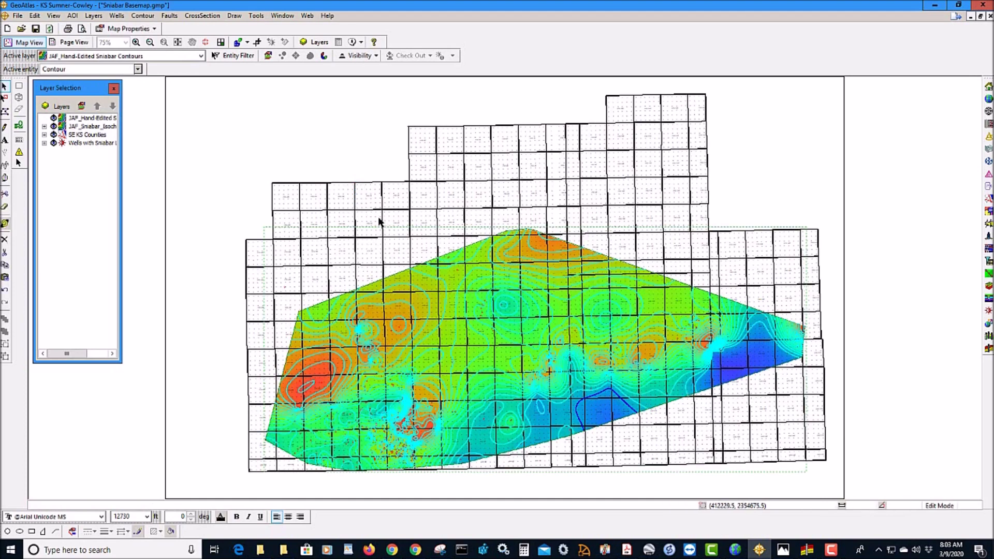
pyautogui.click(373, 219)
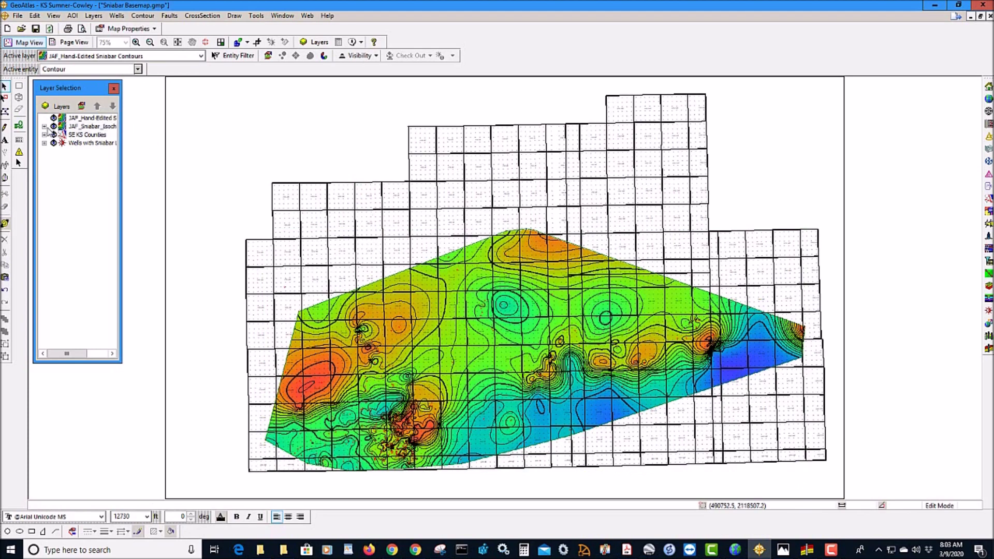
# Hide the original contours of the JAF_Sniabar_Isochore layer and widen the layer list so the layer names are readable.
pyautogui.click(44, 127)
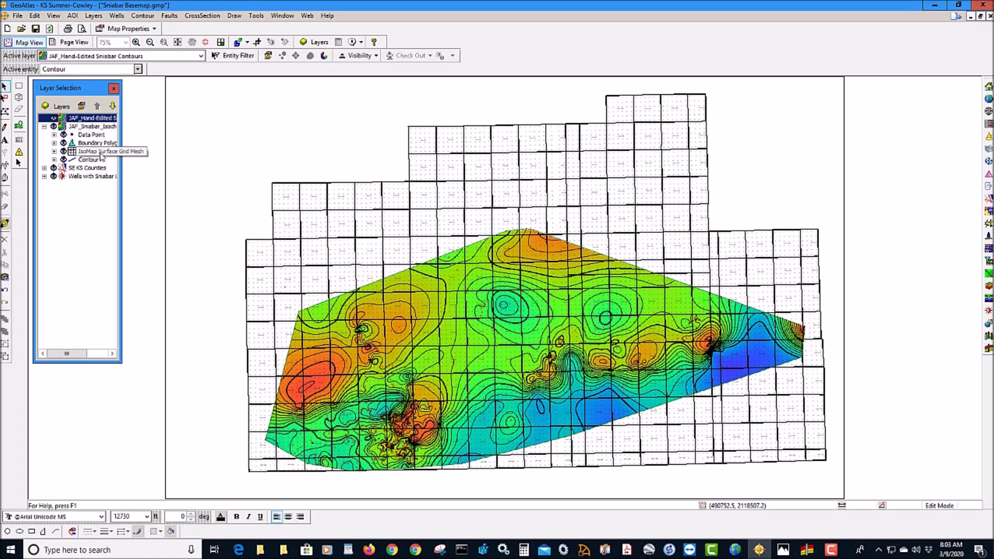
pyautogui.click(63, 160)
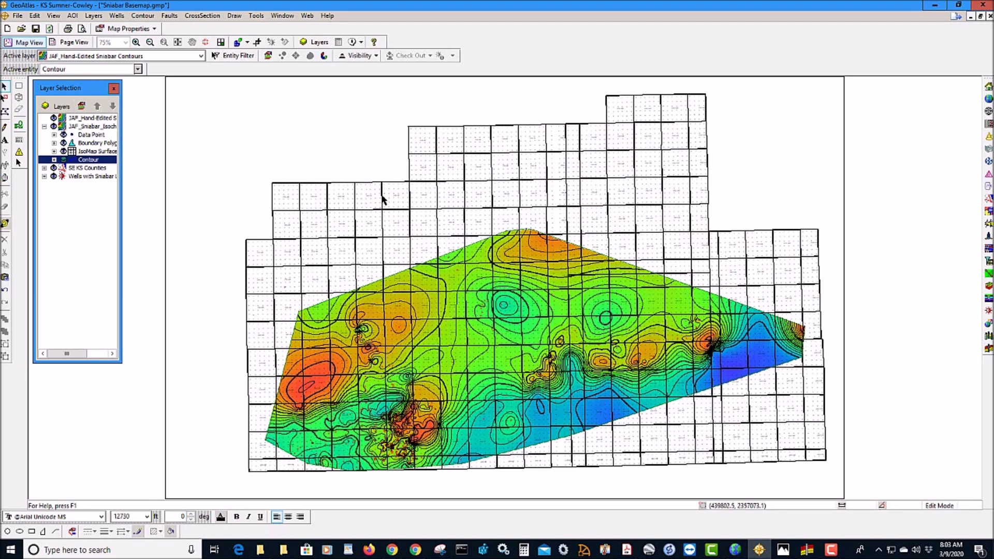
pyautogui.moveTo(83, 92)
pyautogui.mouseDown()
pyautogui.moveTo(96, 106)
pyautogui.moveTo(84, 100)
pyautogui.mouseUp()
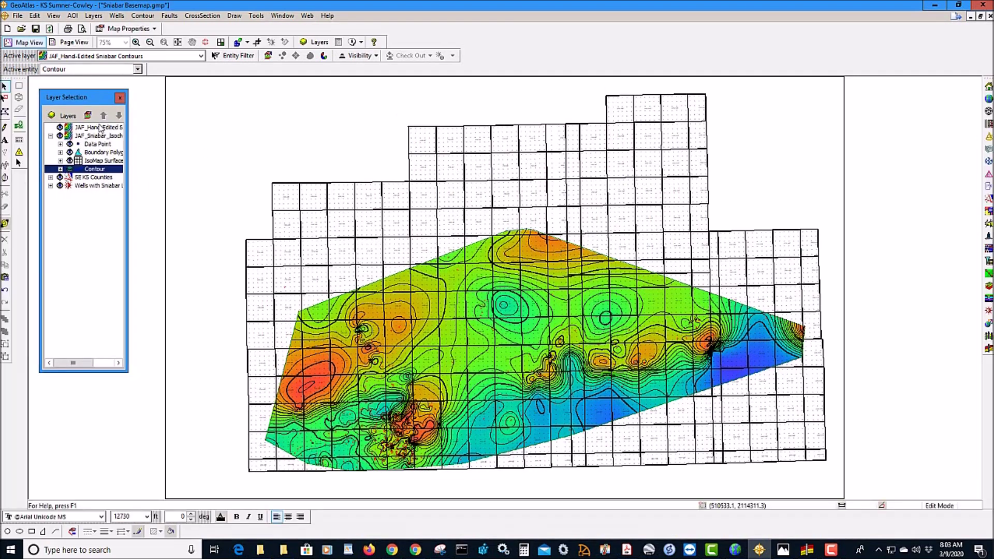
pyautogui.moveTo(128, 185); pyautogui.dragTo(146, 185)
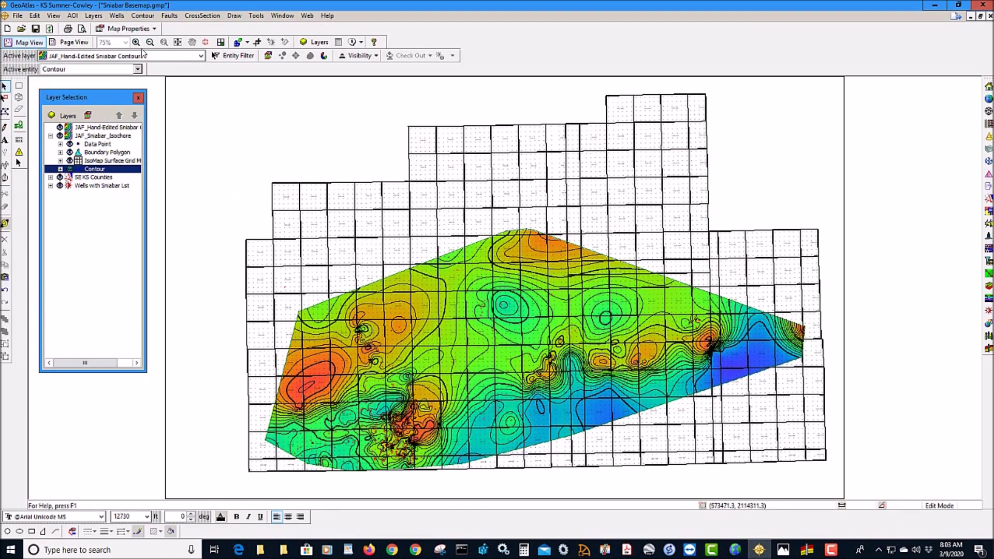
# Review which toolbars are switched on, including Layer Selection, without changing any of them.
pyautogui.click(54, 15)
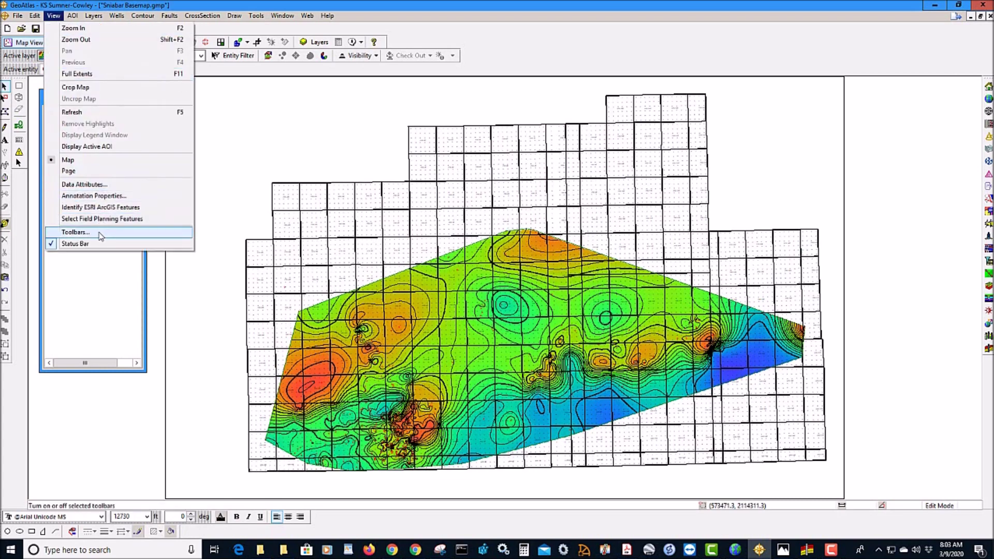
pyautogui.click(75, 232)
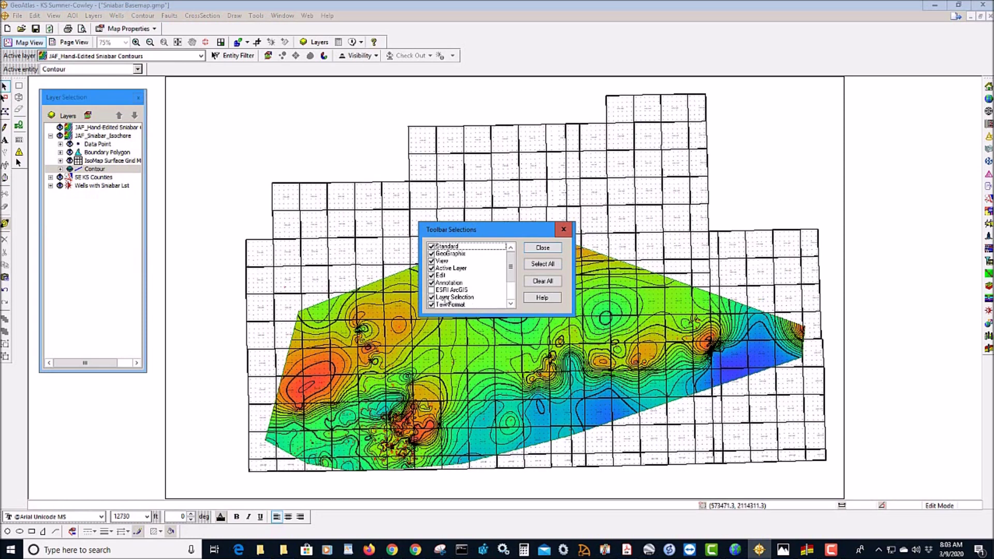
pyautogui.click(542, 248)
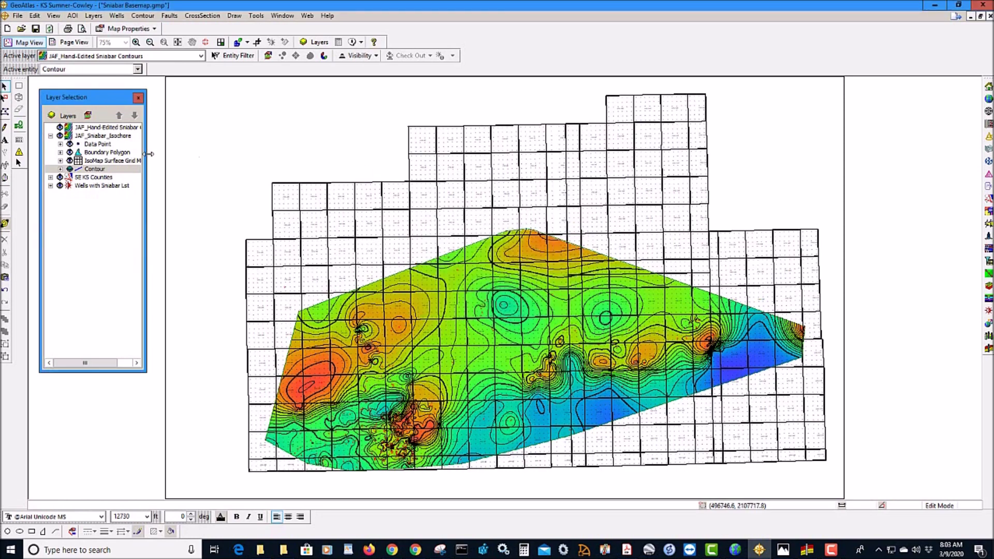
# Narrow the floating layer list slightly and dock it alongside the map.
pyautogui.moveTo(145, 164); pyautogui.dragTo(138, 163)
pyautogui.moveTo(103, 105); pyautogui.dragTo(88, 82)
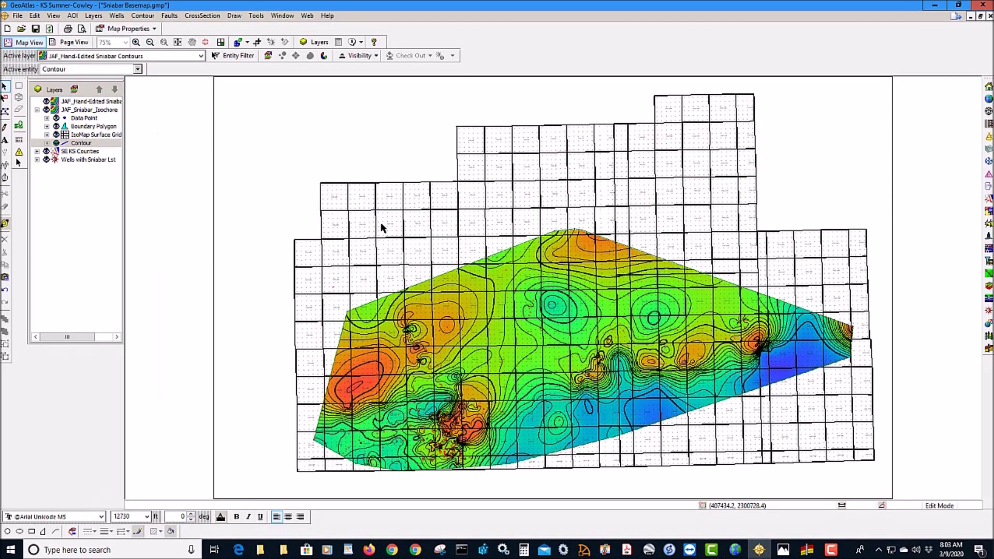
pyautogui.doubleClick(88, 81)
pyautogui.moveTo(93, 97); pyautogui.dragTo(216, 121)
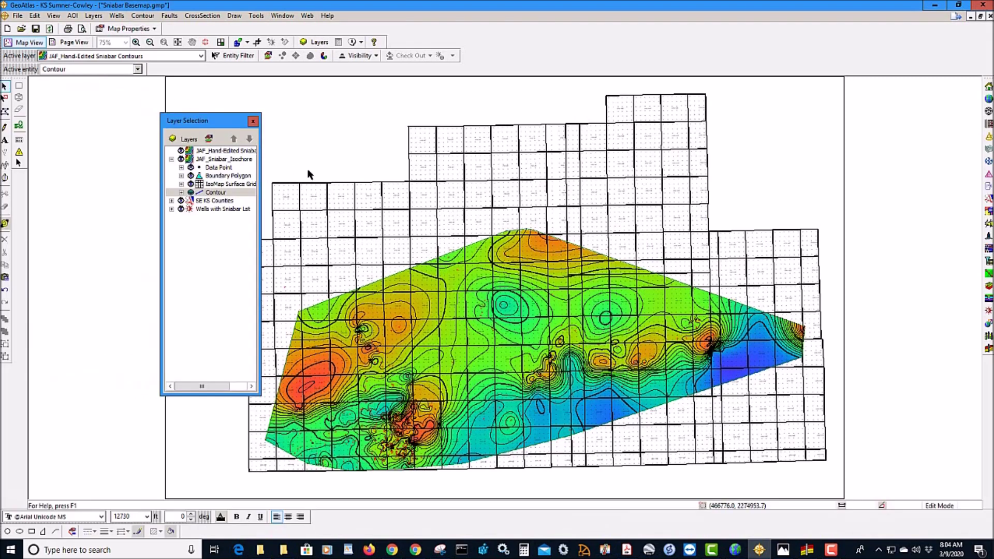
pyautogui.moveTo(222, 123); pyautogui.dragTo(96, 78)
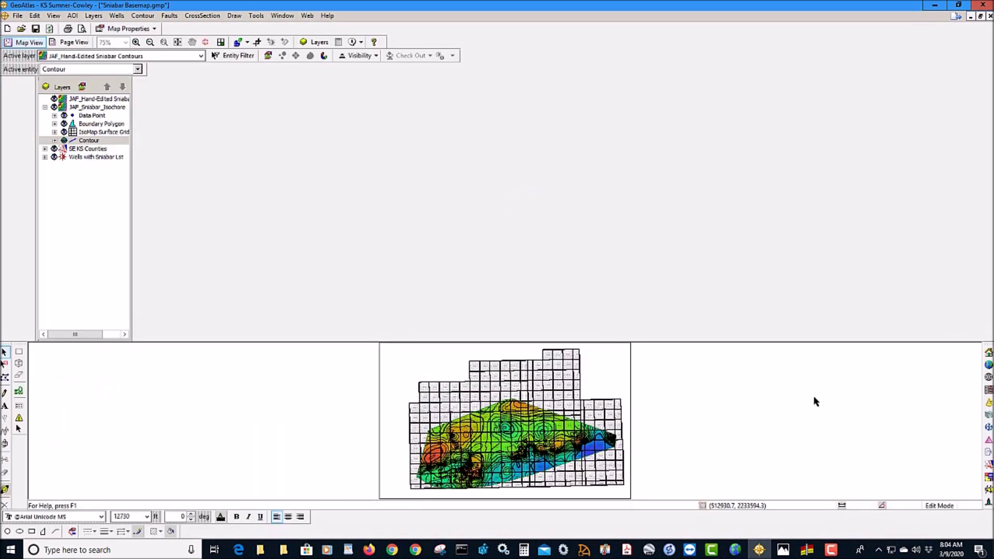
pyautogui.doubleClick(101, 78)
pyautogui.moveTo(209, 118); pyautogui.dragTo(86, 83)
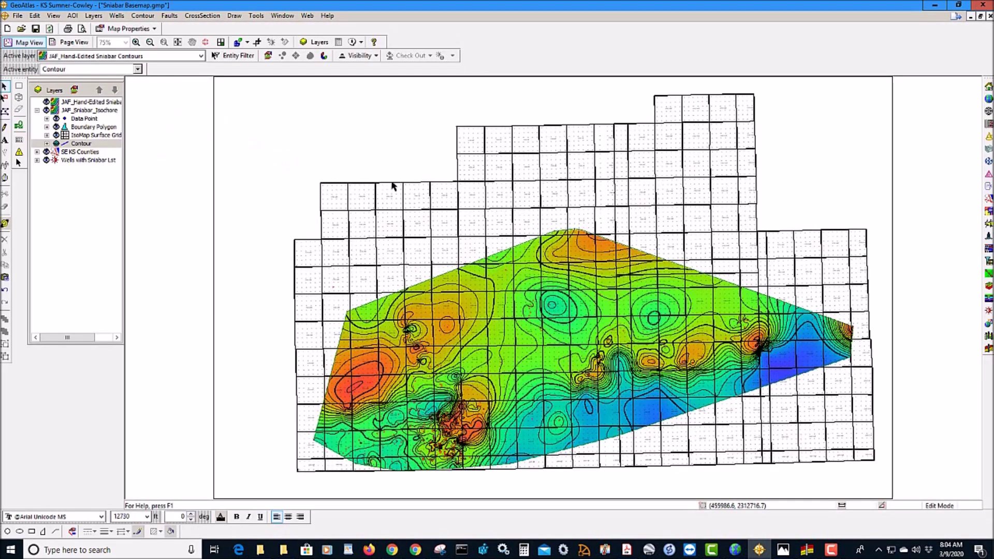
# Turn on elevation labels for the data points of the JAF_Sniabar_Isochore layer with a text height of 500 feet.
pyautogui.click(268, 56)
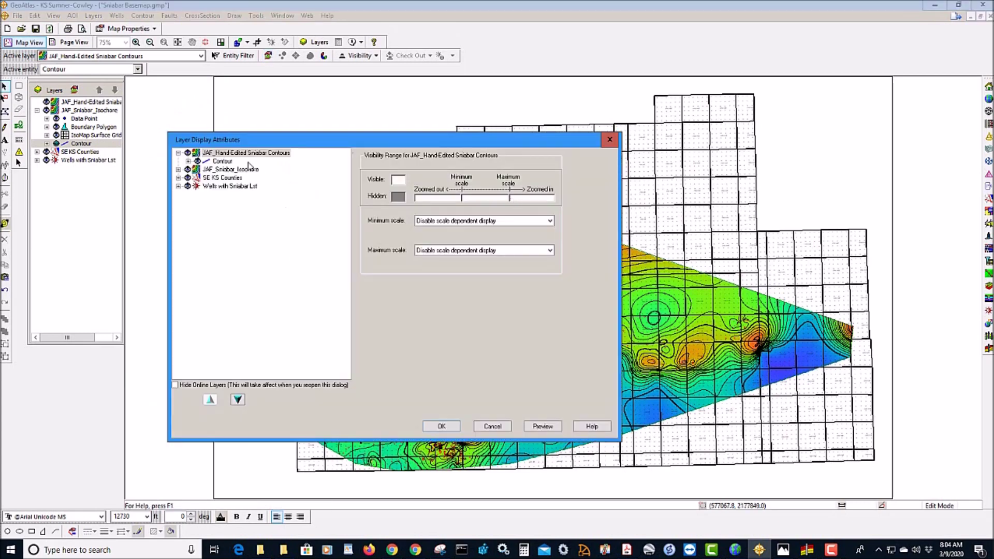
pyautogui.click(178, 169)
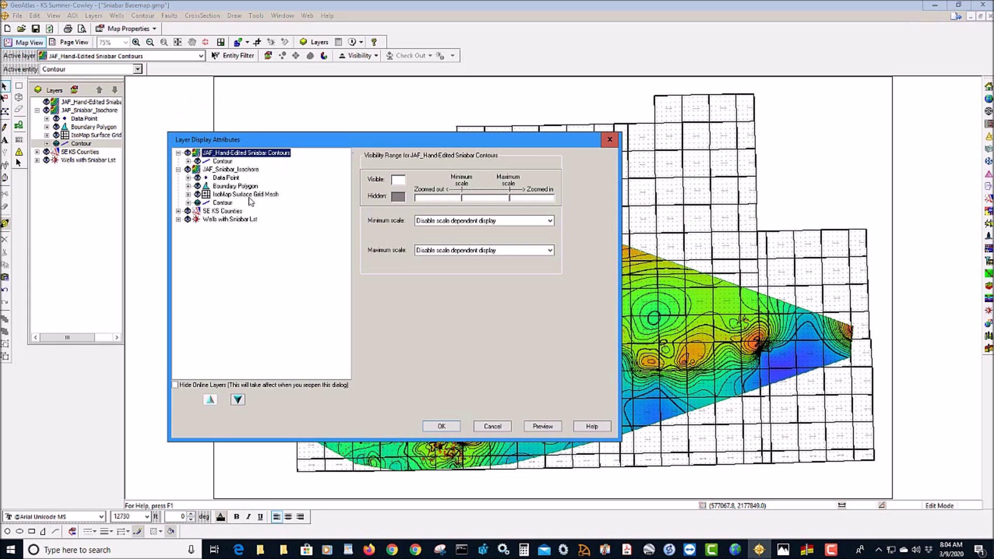
pyautogui.click(189, 177)
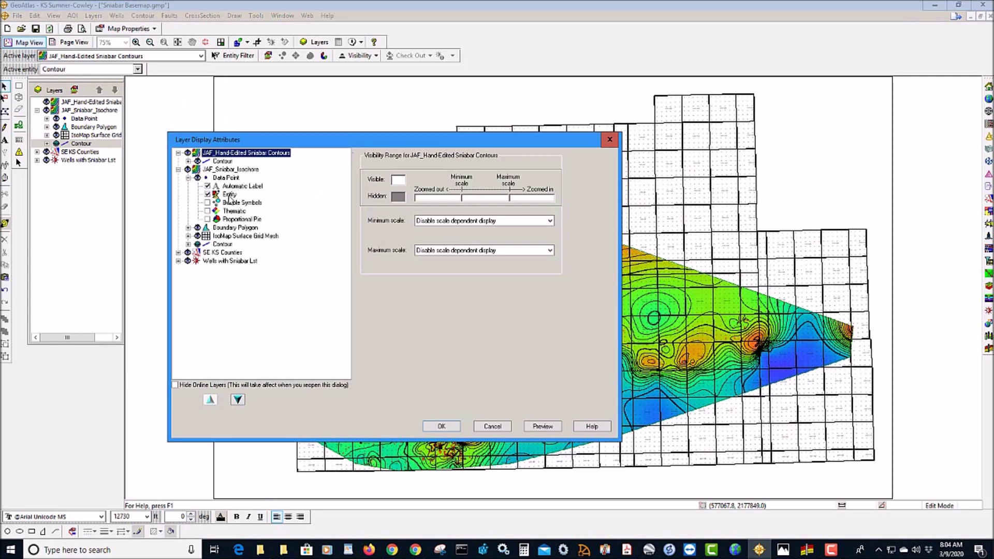
pyautogui.click(229, 195)
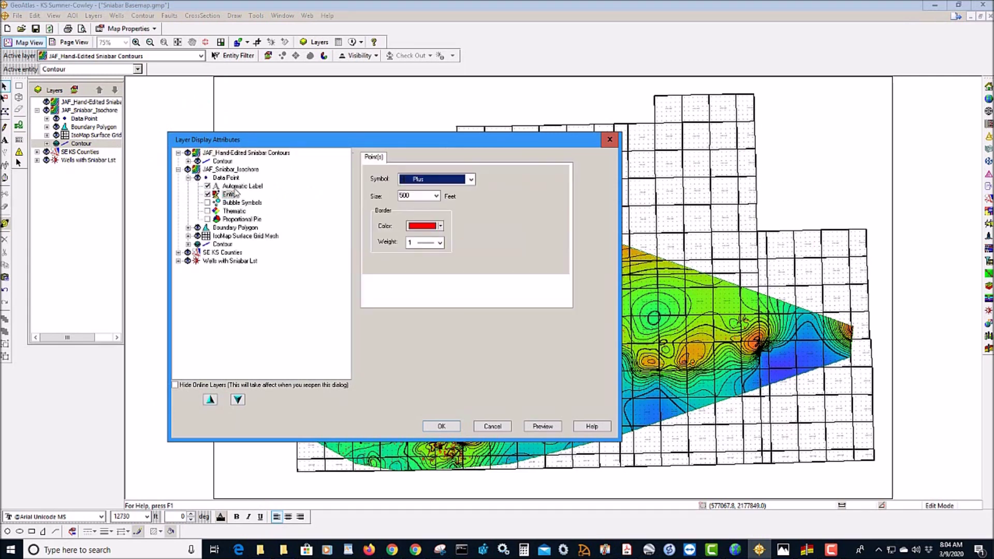
pyautogui.click(234, 187)
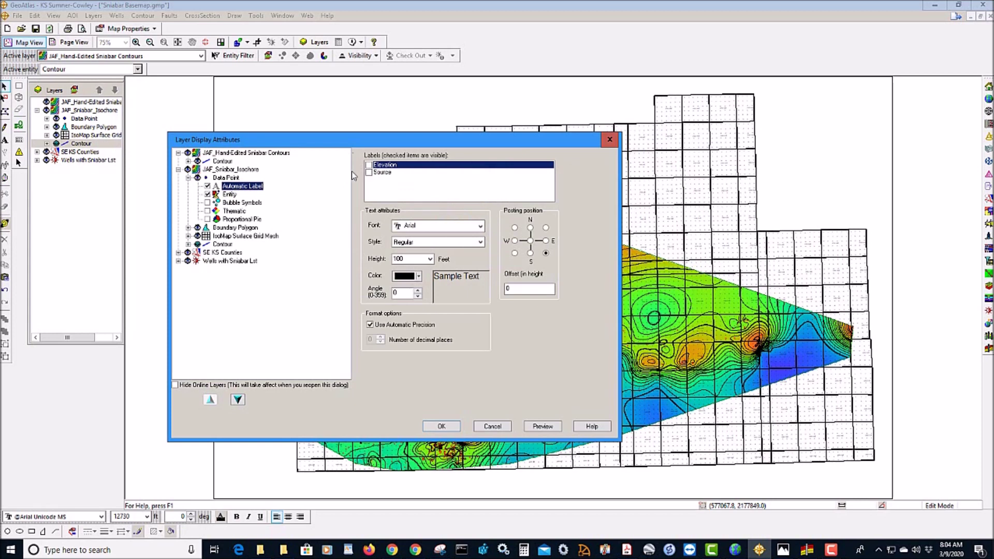
pyautogui.click(369, 165)
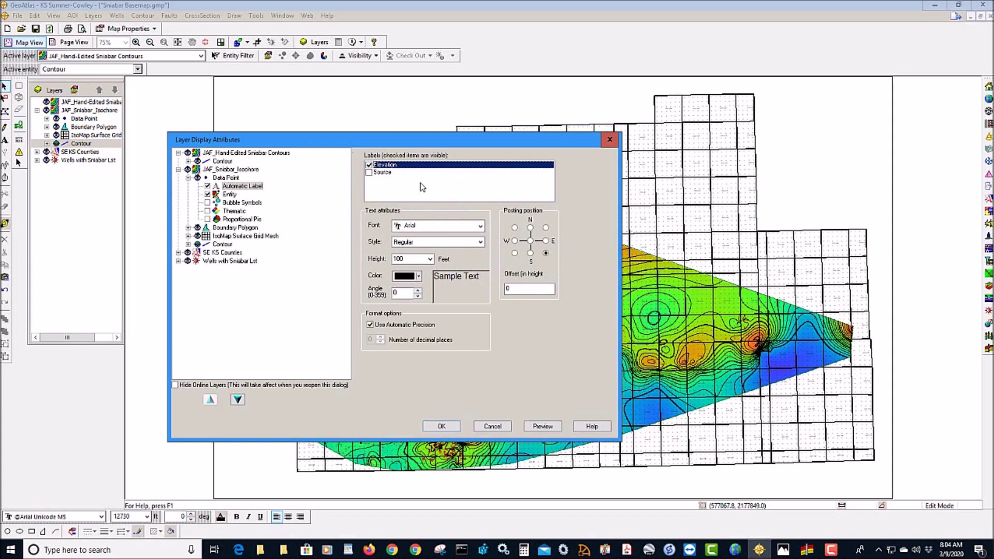
pyautogui.click(430, 261)
pyautogui.click(410, 392)
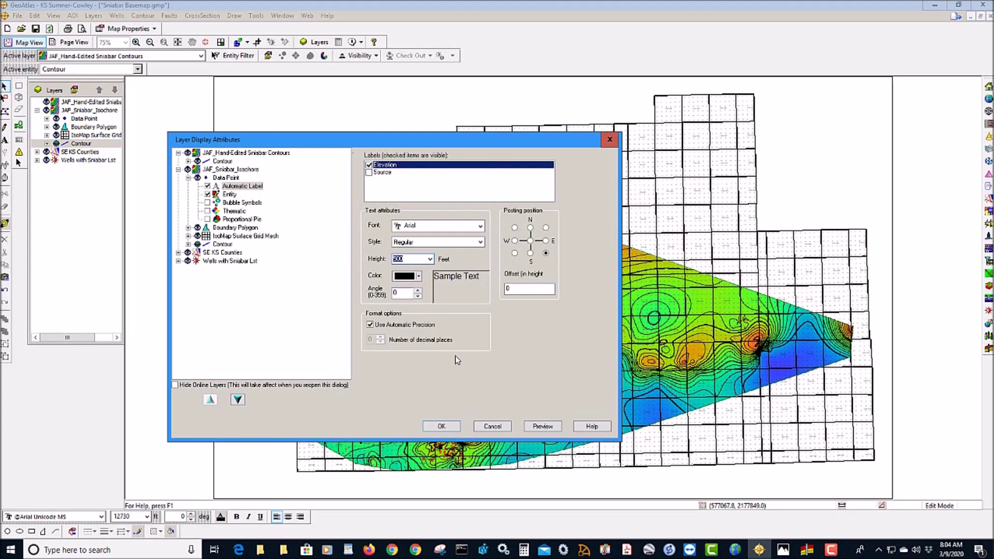
pyautogui.click(443, 426)
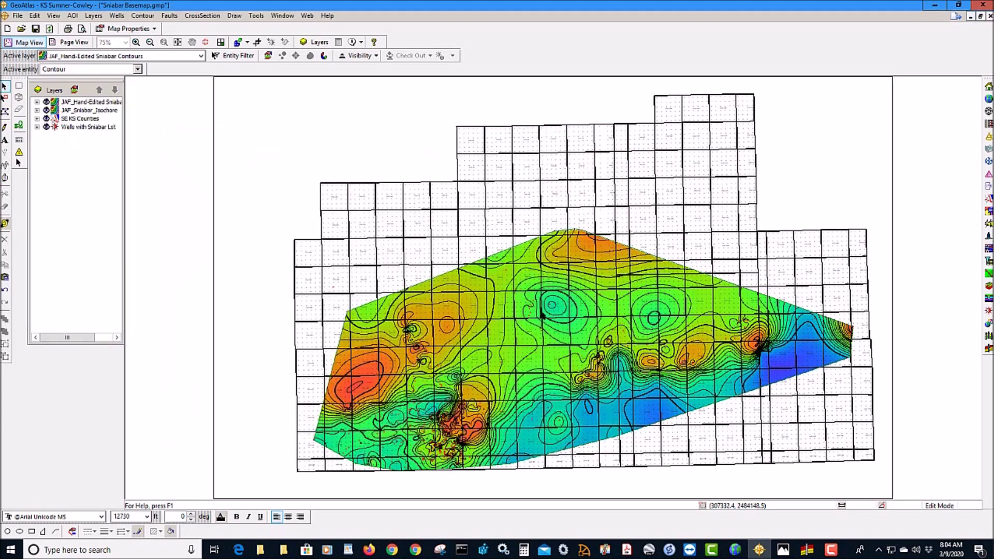
# Select the contour that bends around the 36.45 data point in section 22 of township 29S 5E.
pyautogui.click(136, 42)
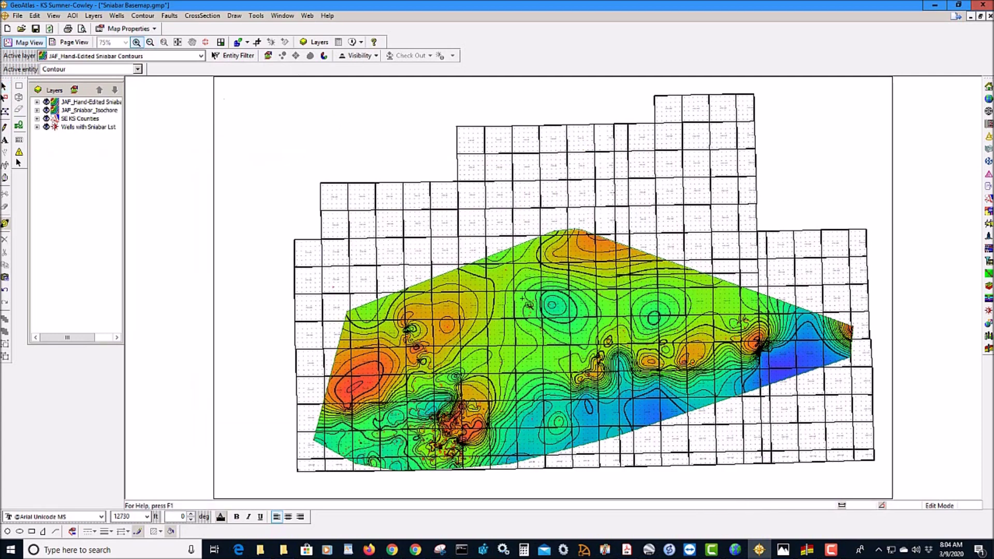
pyautogui.moveTo(521, 292); pyautogui.dragTo(615, 366)
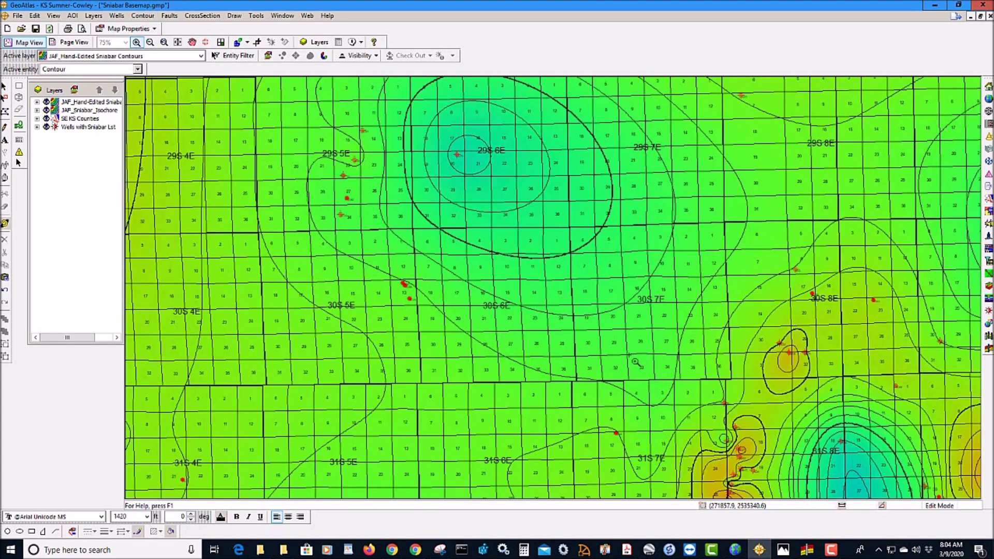
pyautogui.click(621, 350)
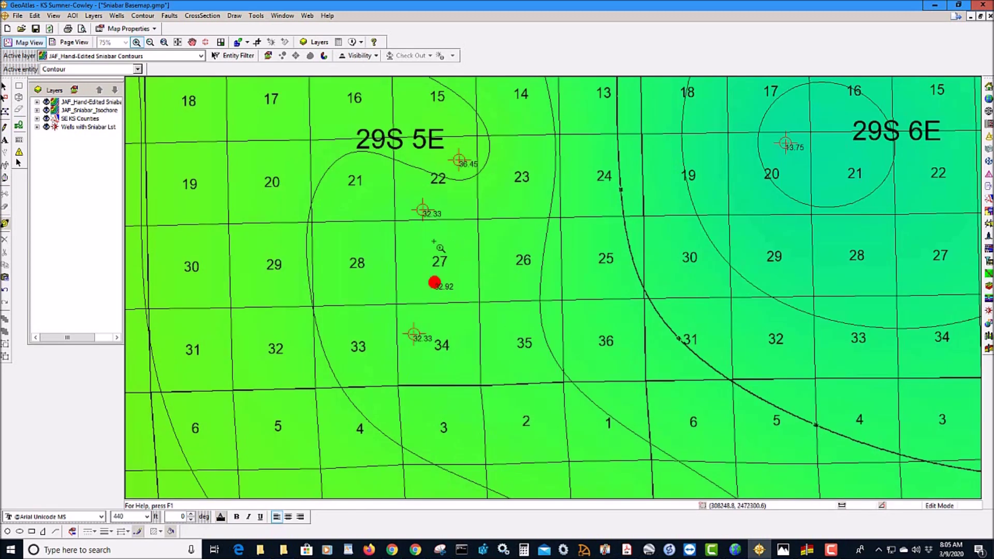
pyautogui.click(4, 86)
pyautogui.click(459, 182)
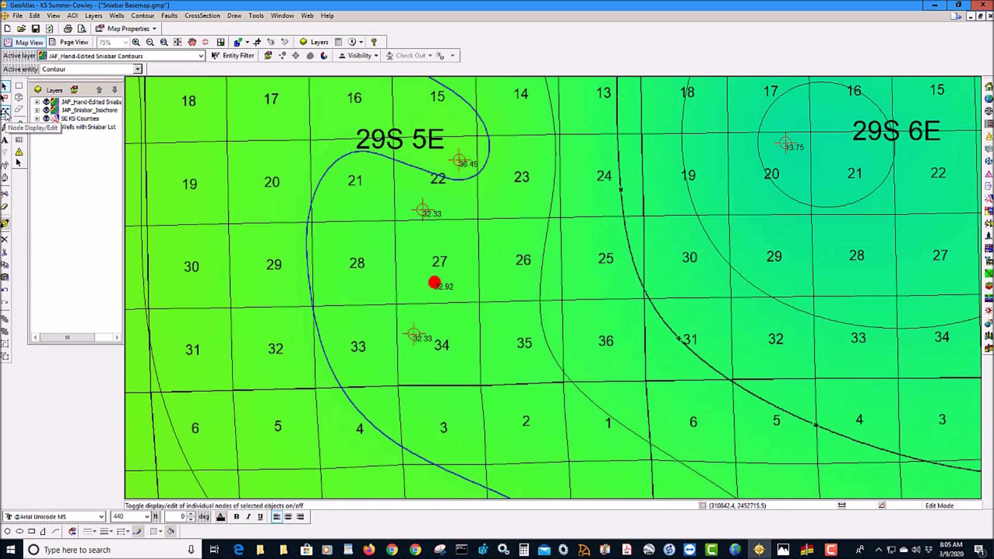
# Display the editable nodes of the selected contour where it crosses sections 21 and 22.
pyautogui.click(6, 113)
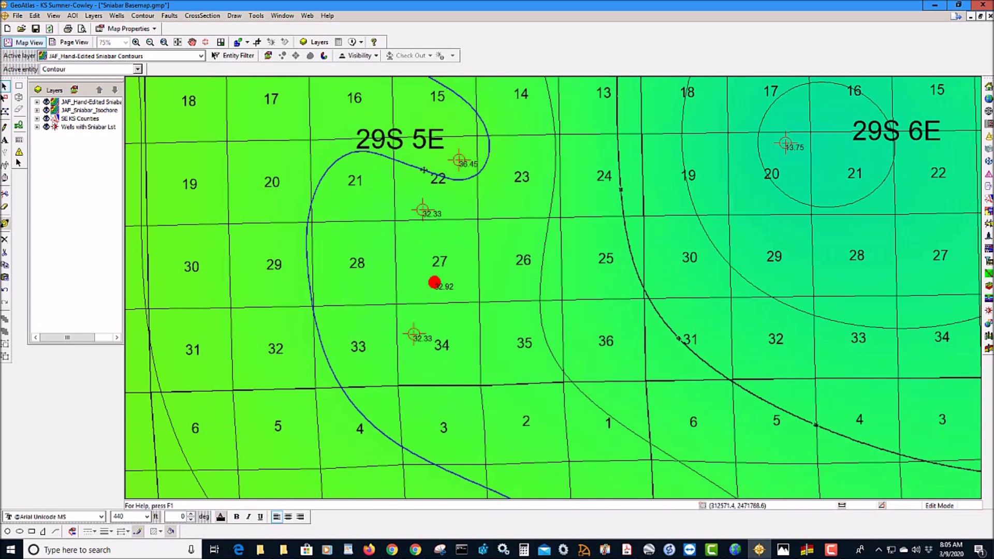
pyautogui.click(135, 42)
pyautogui.moveTo(371, 156); pyautogui.dragTo(462, 198)
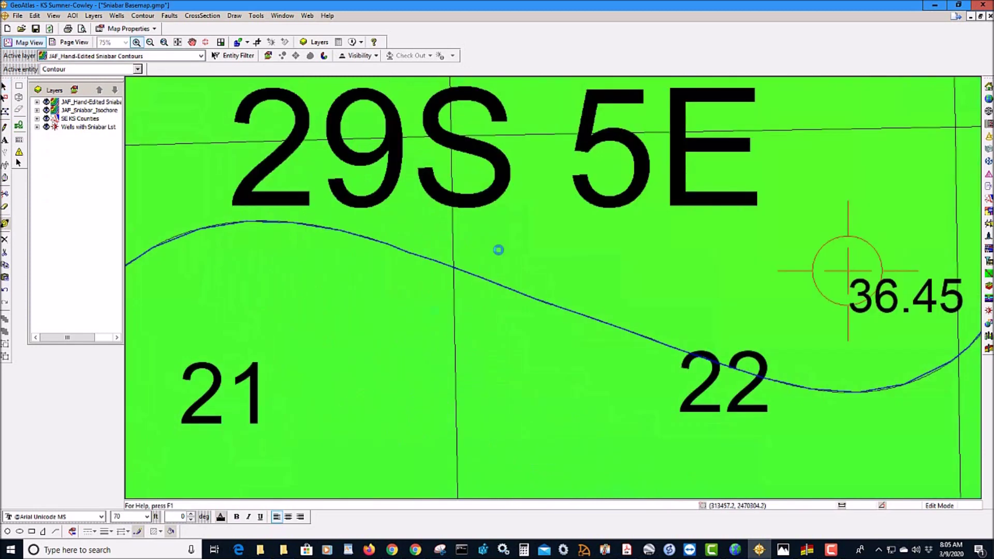
pyautogui.click(4, 86)
pyautogui.click(5, 111)
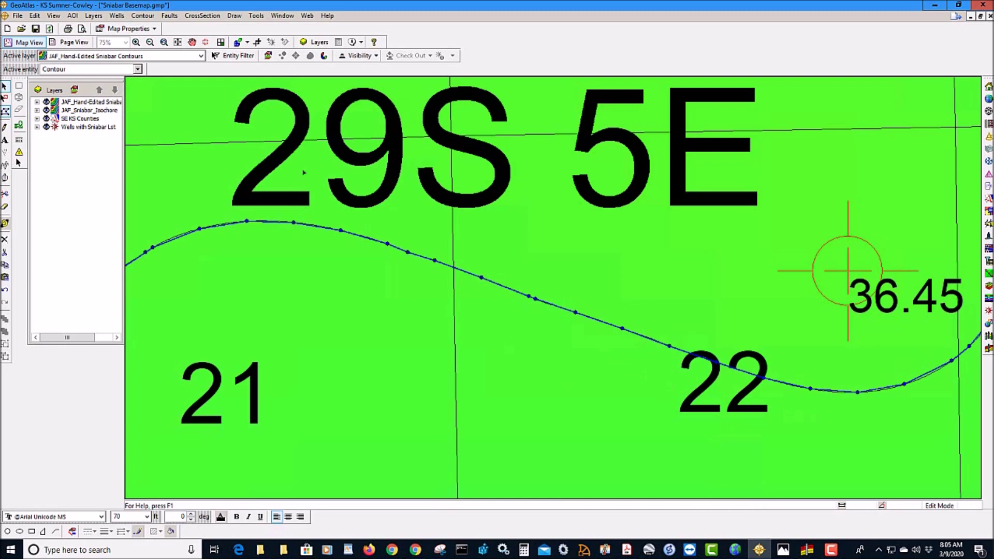
# Reshape the selected contour by moving several of its nodes outward along the bend in the northwest part of section 21.
pyautogui.click(151, 42)
pyautogui.click(432, 332)
pyautogui.click(570, 360)
pyautogui.click(530, 309)
pyautogui.click(535, 313)
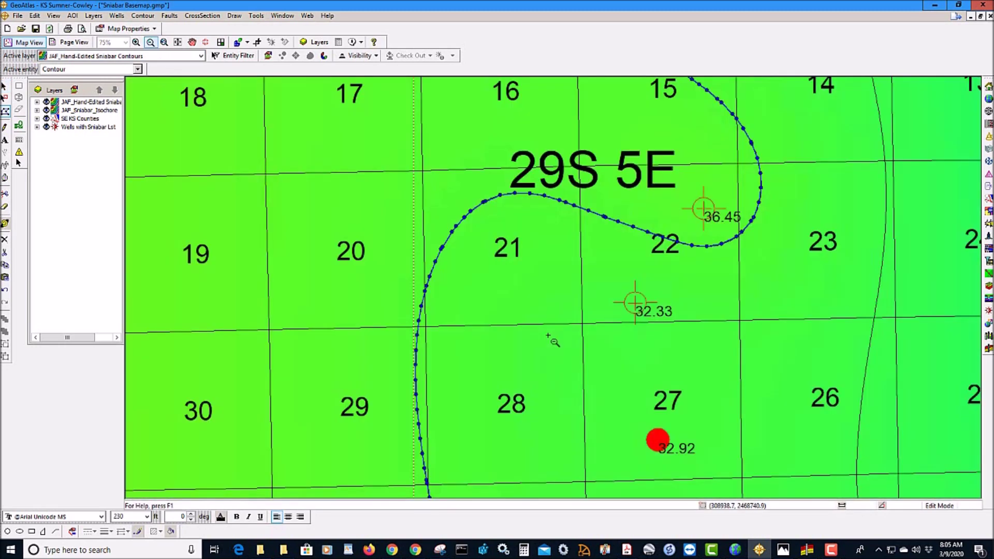
pyautogui.click(5, 87)
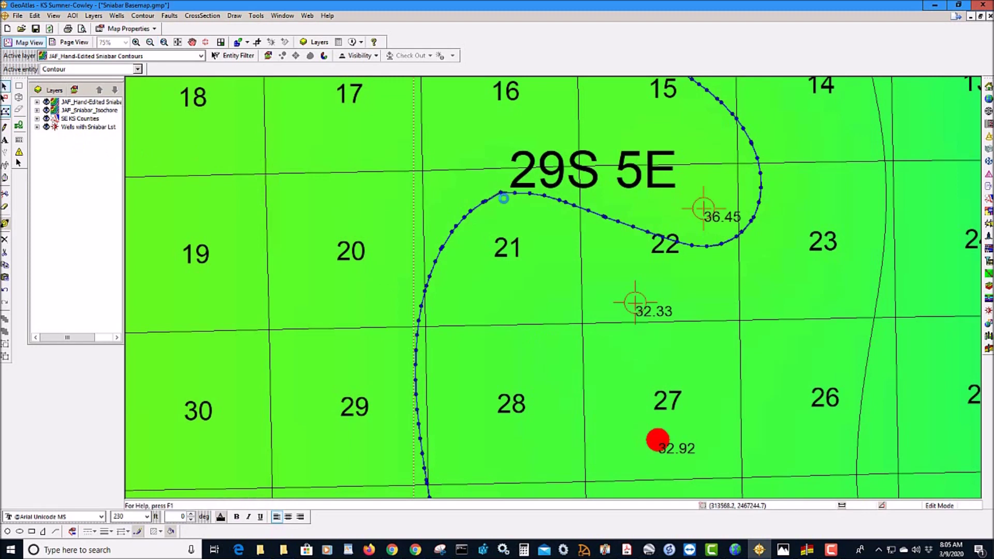
pyautogui.click(4, 207)
pyautogui.click(4, 87)
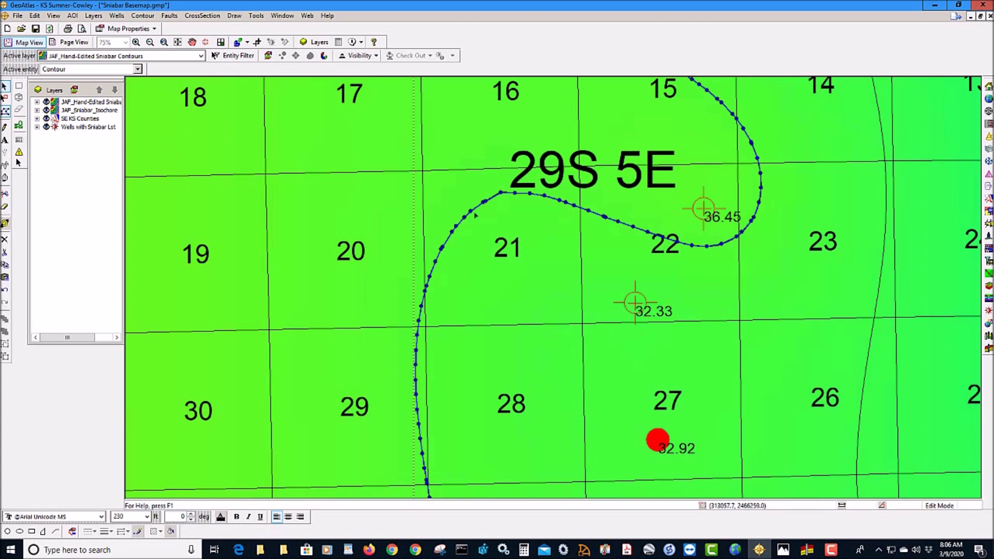
pyautogui.moveTo(471, 210); pyautogui.dragTo(485, 178)
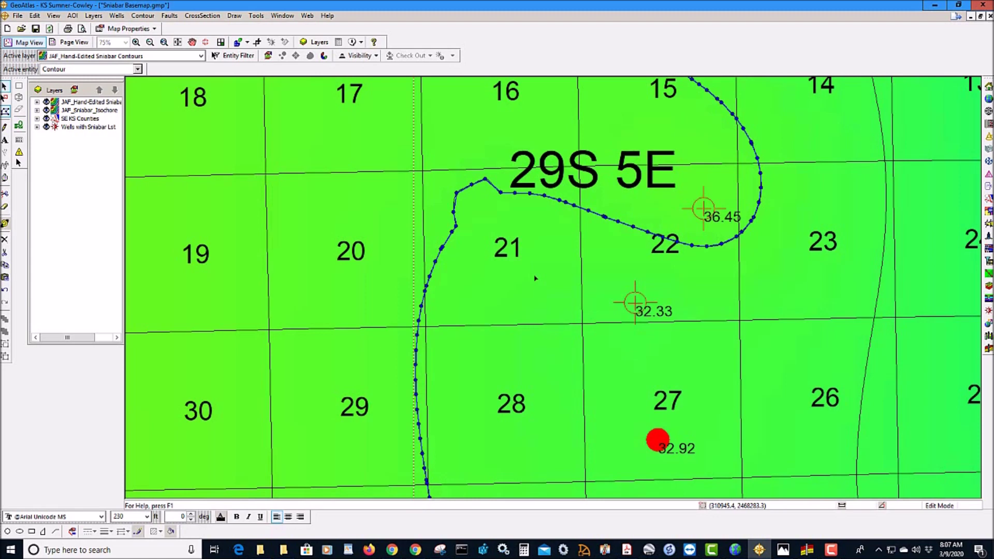
pyautogui.click(164, 43)
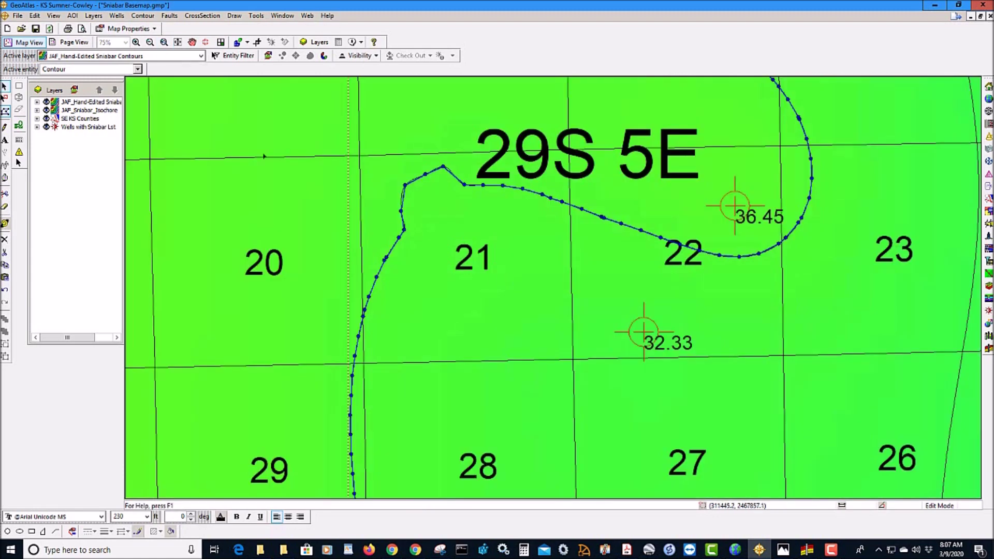
pyautogui.click(165, 45)
pyautogui.click(164, 43)
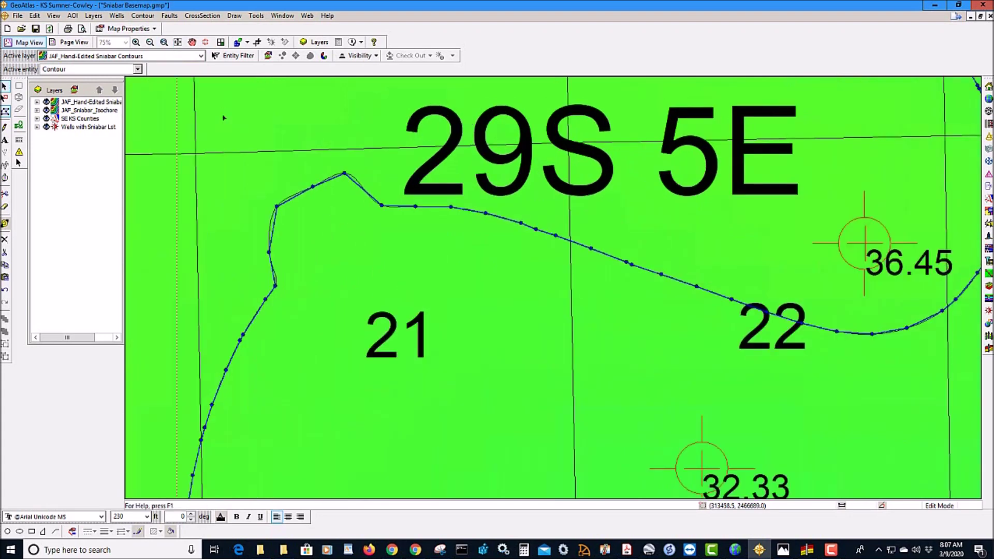
# Set up a Contour to Grid conversion of the JAF_Hand-Edited Sniabar Contours layer into a new layer Sniabar CTG with 250 ft maximum node spacing.
pyautogui.click(178, 42)
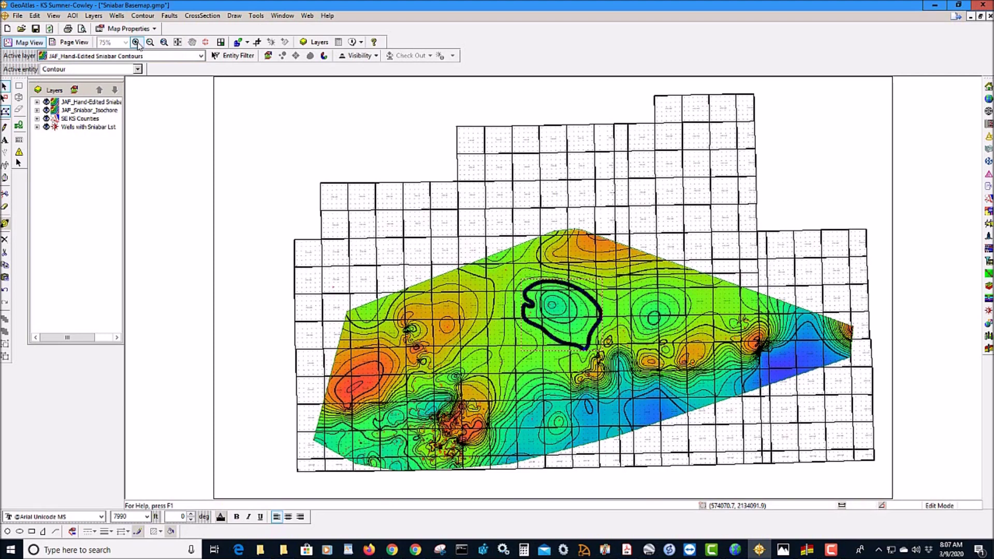
pyautogui.click(723, 429)
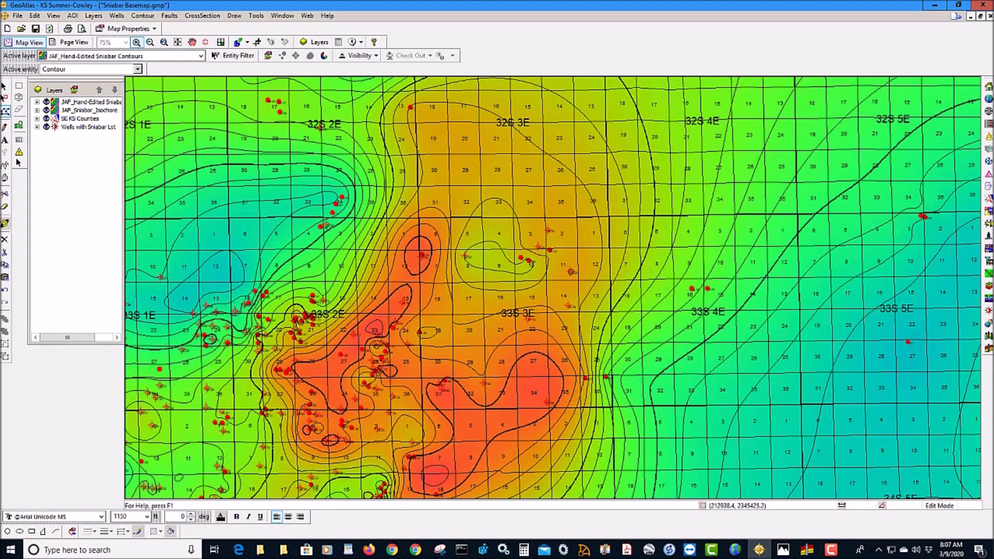
pyautogui.click(4, 87)
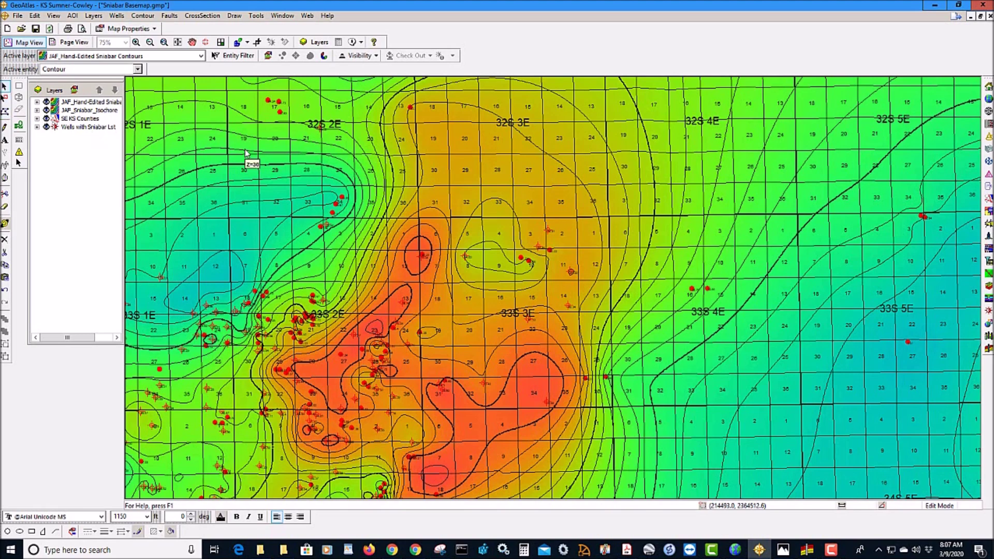
pyautogui.click(147, 18)
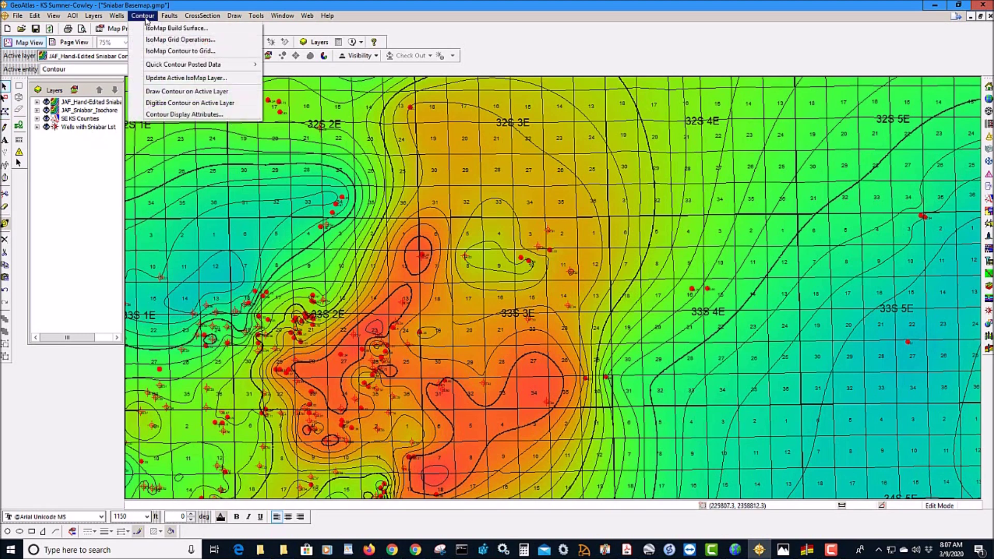
pyautogui.click(176, 50)
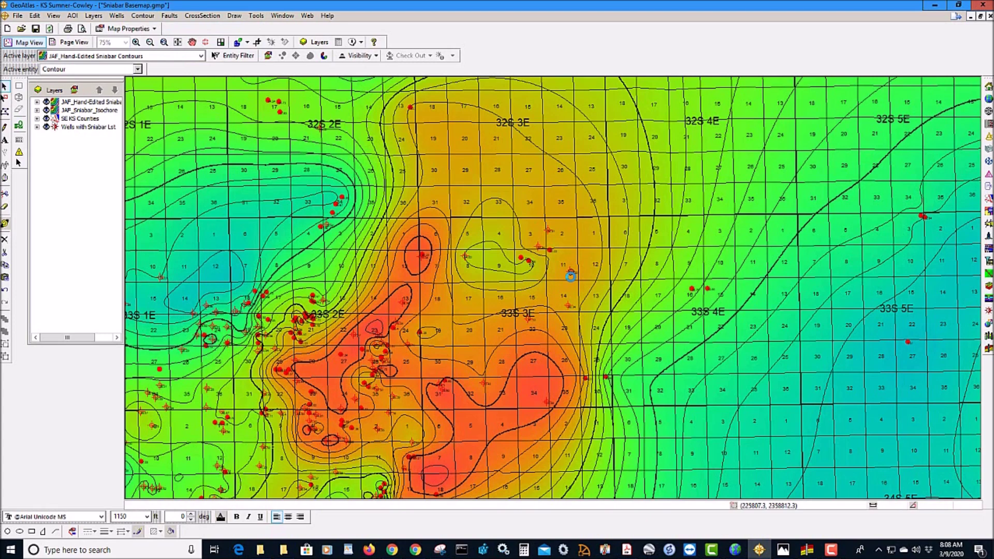
pyautogui.moveTo(527, 133); pyautogui.dragTo(499, 156)
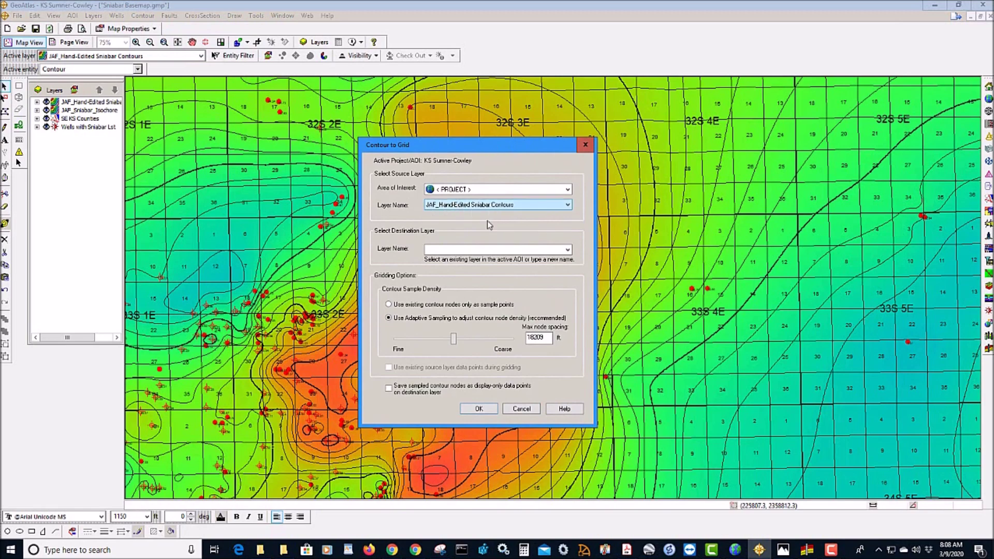
pyautogui.click(448, 249)
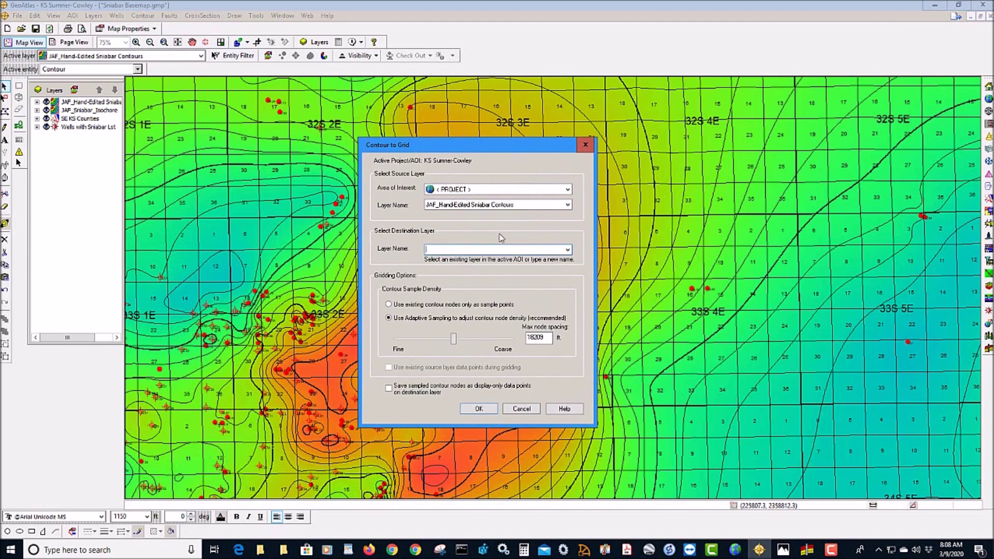
pyautogui.write('Sniabar CTG')
pyautogui.doubleClick(545, 337)
pyautogui.write('50')
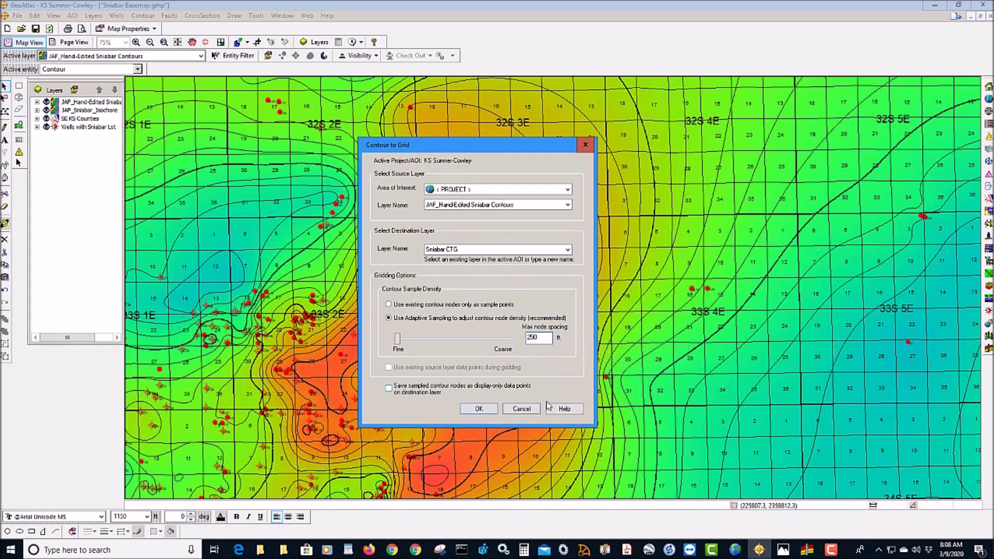
# Review the grid spacing among the build parameters of the Sniabar CTG surface and leave without building it.
pyautogui.click(481, 409)
pyautogui.click(533, 346)
pyautogui.click(436, 195)
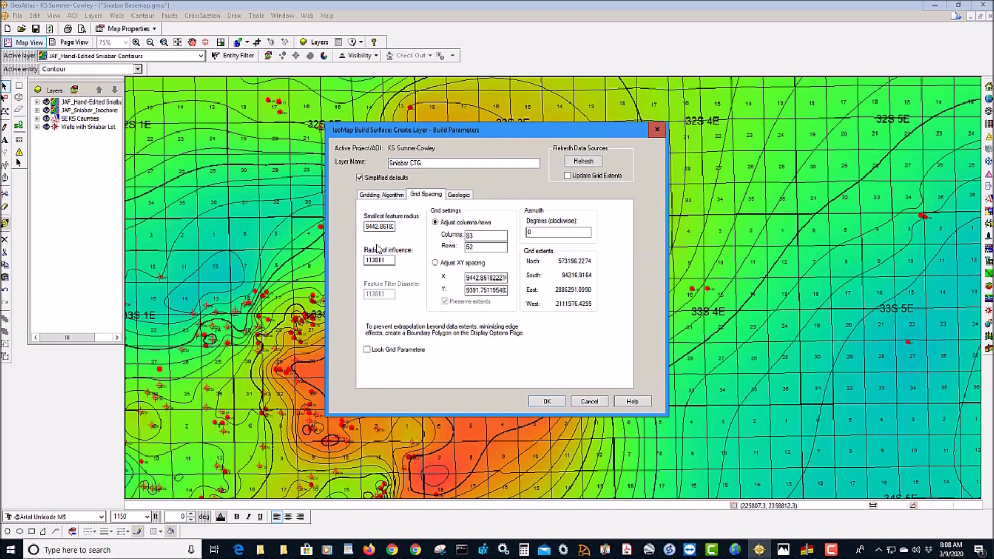
pyautogui.moveTo(381, 228)
pyautogui.click(589, 402)
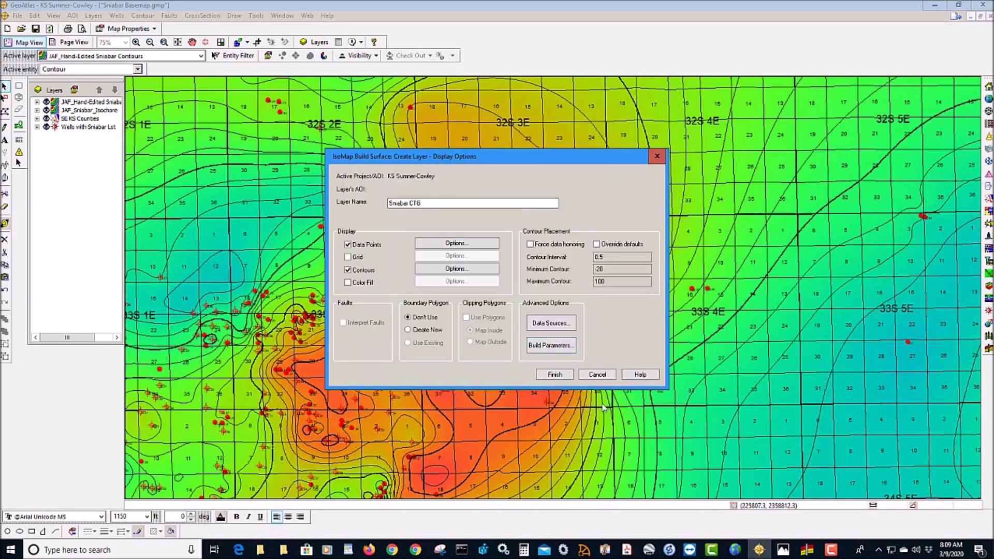
pyautogui.click(601, 375)
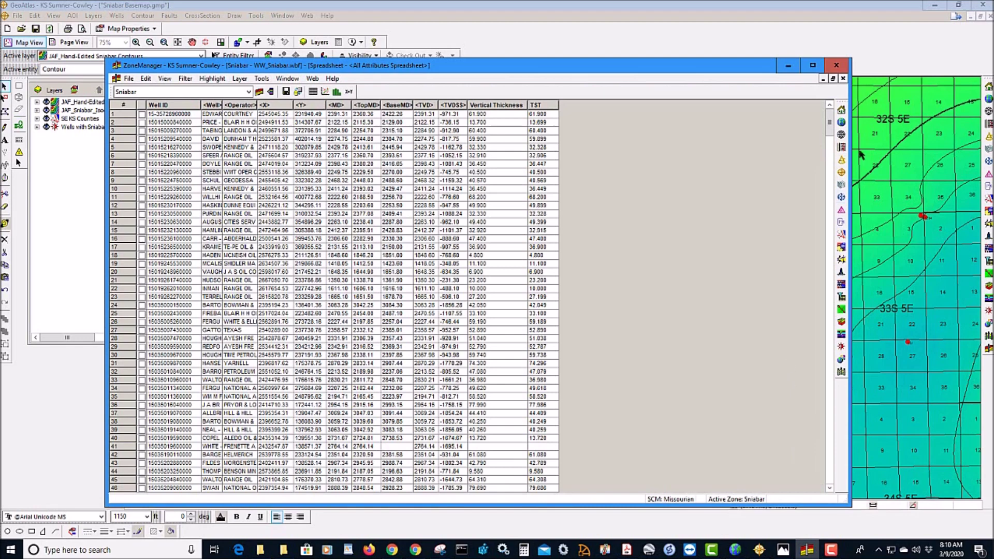
# Close the ZoneManager spreadsheet and the Sniabar Basemap map, discarding the changes in both.
pyautogui.click(837, 65)
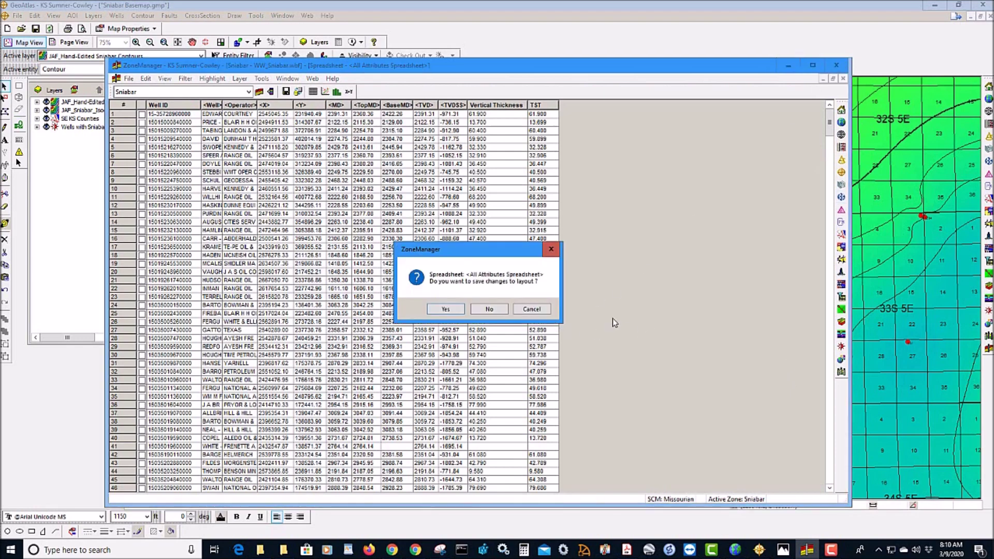
pyautogui.click(489, 310)
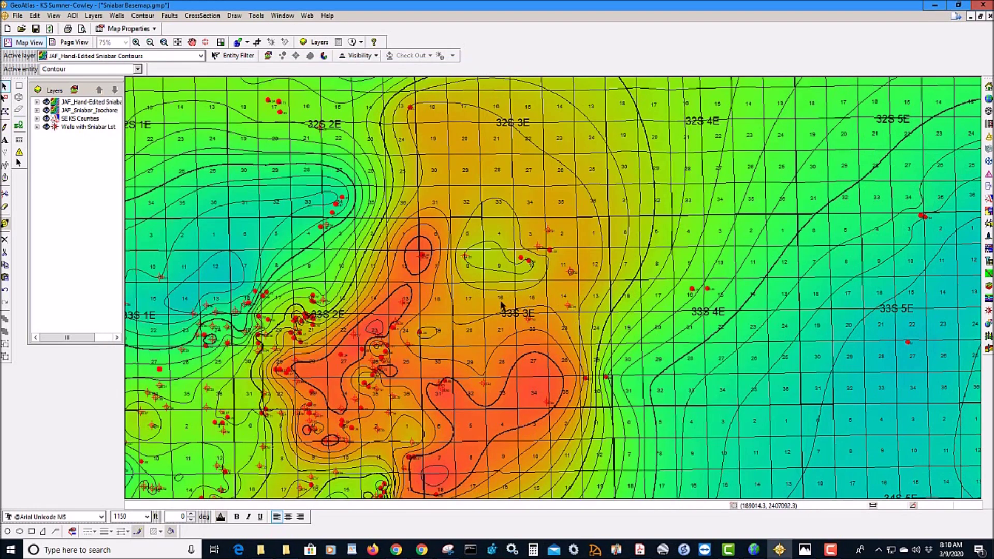
pyautogui.click(990, 16)
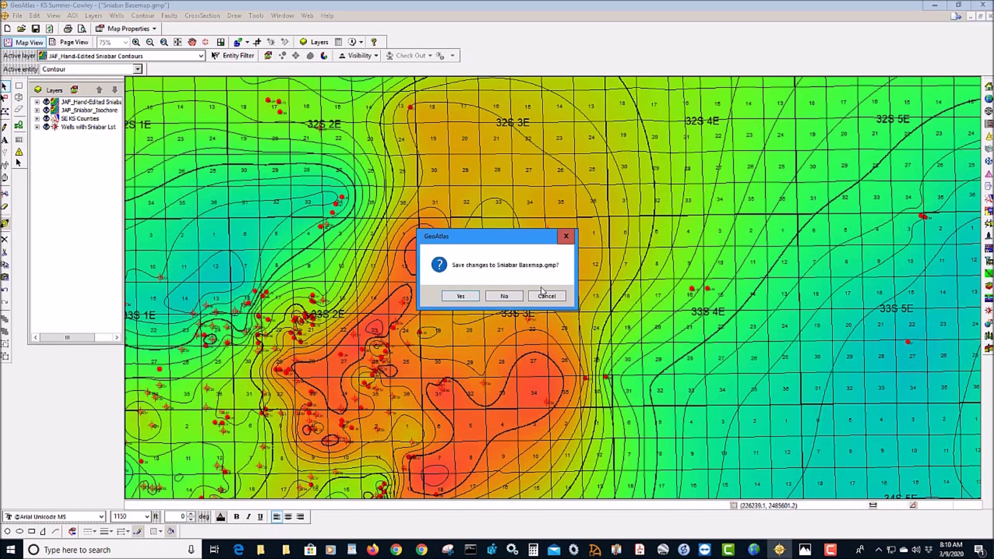
pyautogui.click(504, 297)
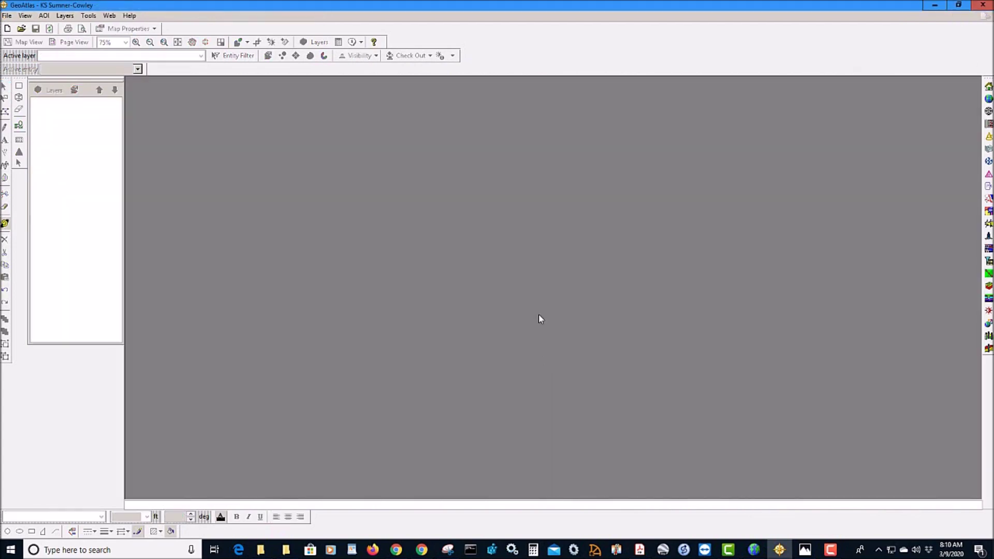
# Switch to ProjectExplorer and activate the S_County area of interest of the A_3-19-2018 project.
pyautogui.click(754, 550)
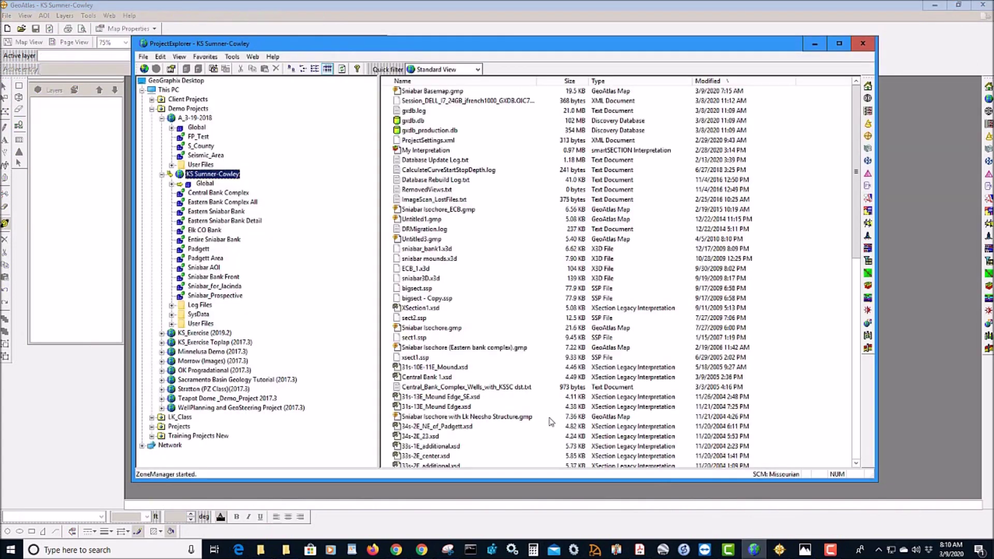
pyautogui.rightClick(203, 147)
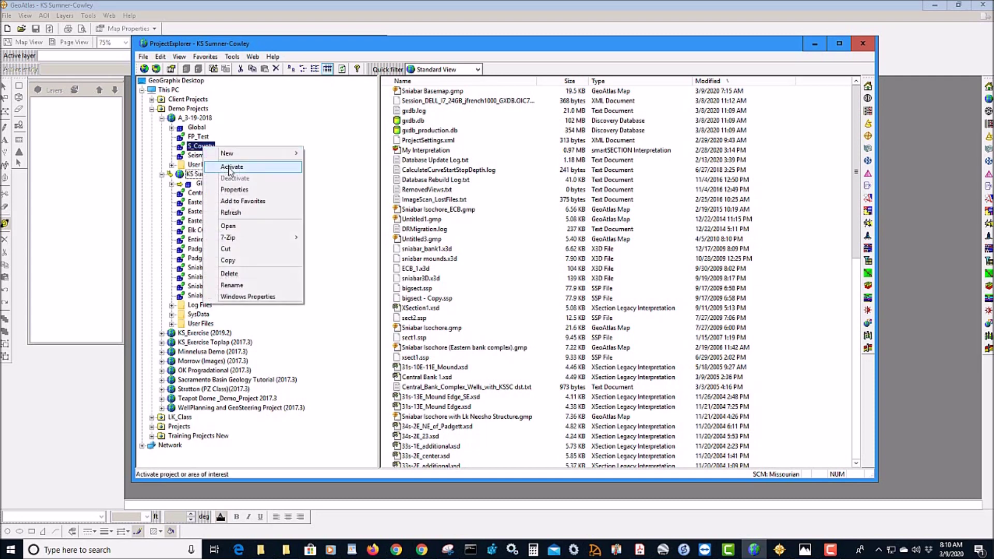
pyautogui.click(231, 167)
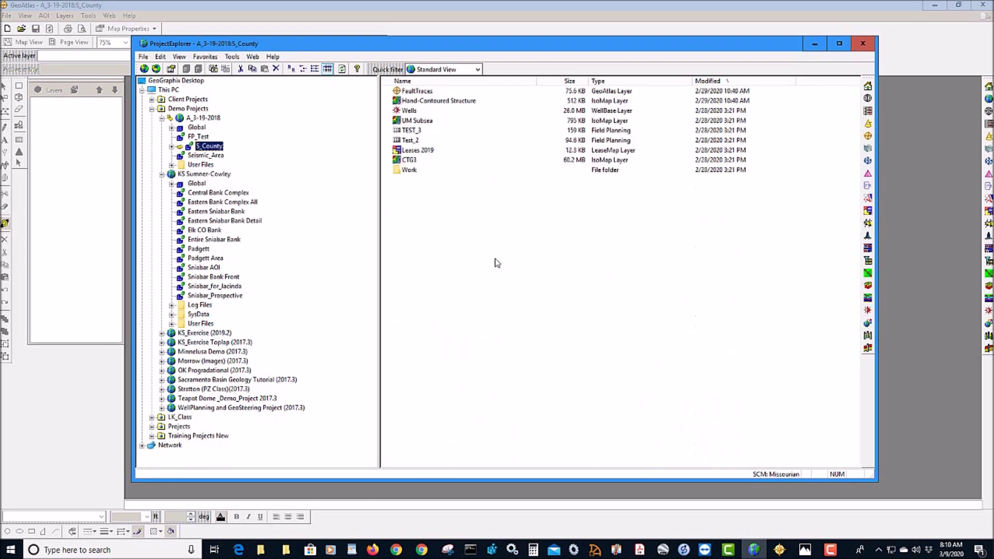
# Return to GeoAtlas and open the Hand_Cont_with_FTraces.gmp map.
pyautogui.click(815, 45)
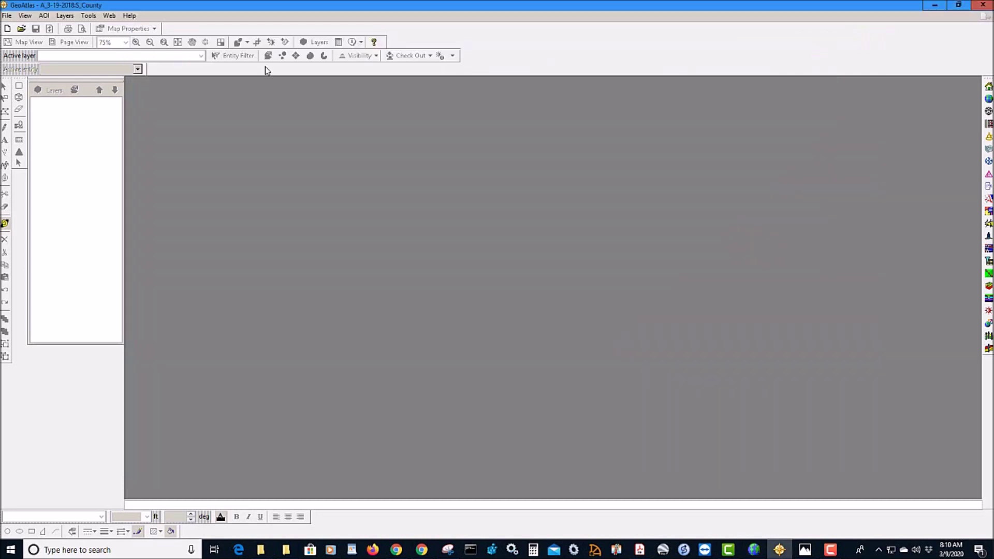
pyautogui.click(7, 16)
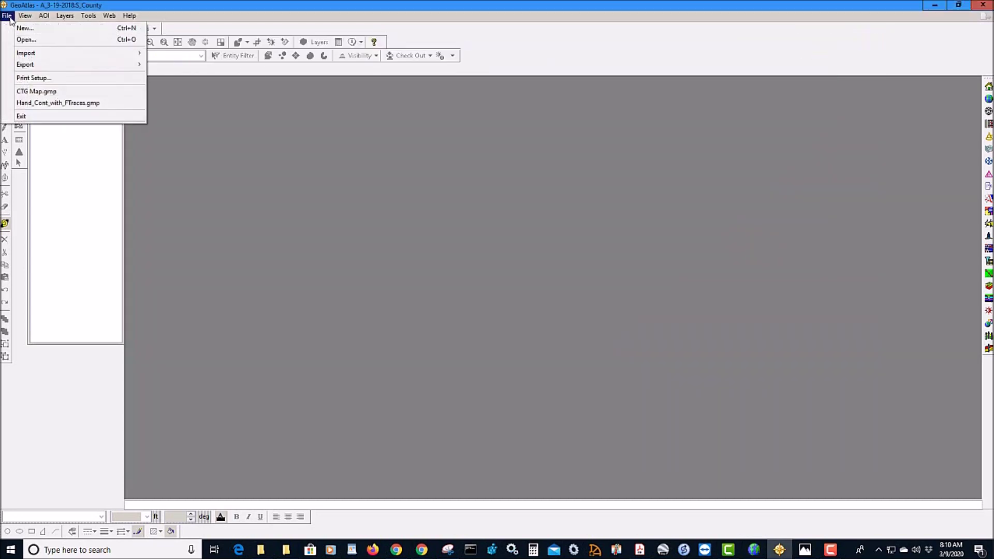
pyautogui.click(41, 103)
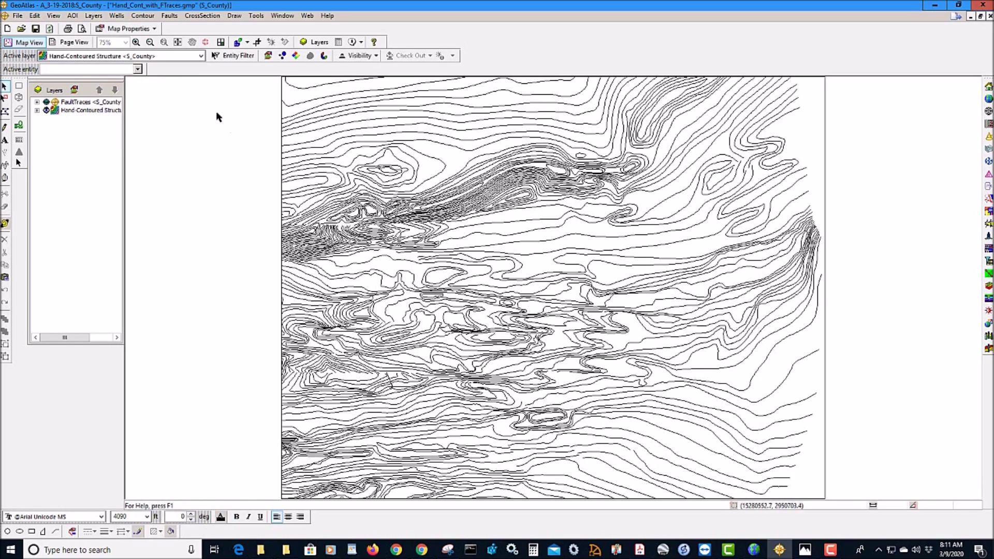
# Examine two adjacent contours of the Hand-Contoured Structure layer where they end at the main break, checking the northern one's elevation.
pyautogui.click(136, 42)
pyautogui.moveTo(354, 201); pyautogui.dragTo(459, 271)
pyautogui.click(5, 87)
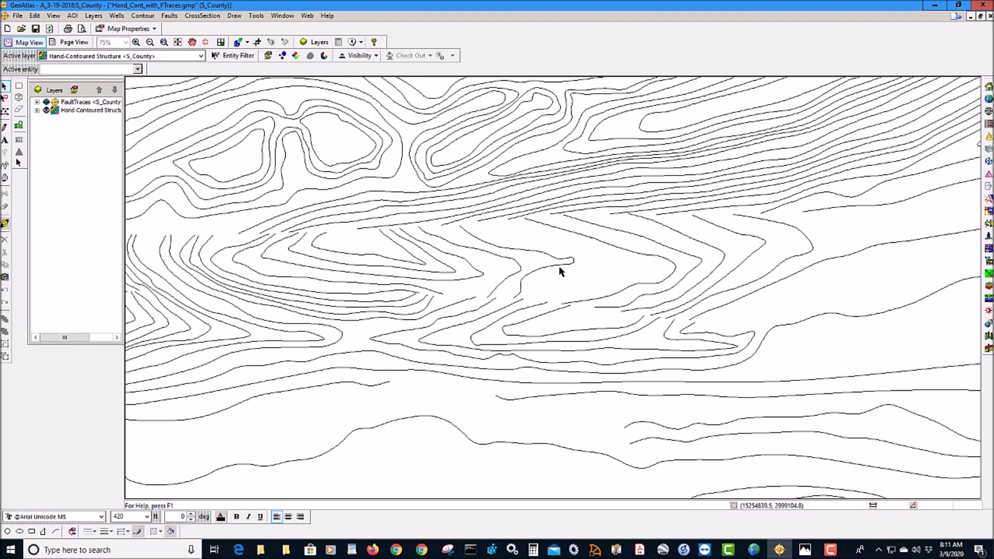
pyautogui.click(543, 226)
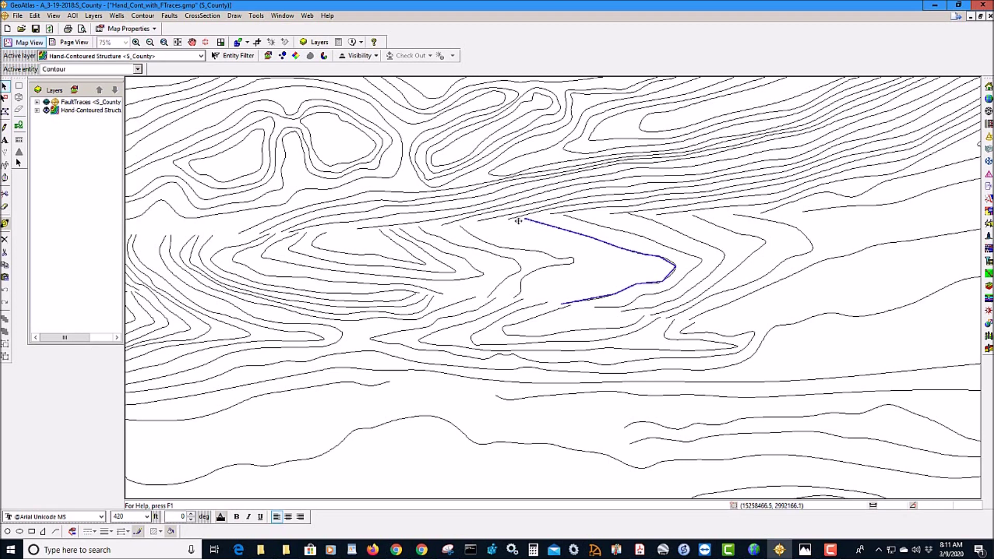
pyautogui.click(518, 220)
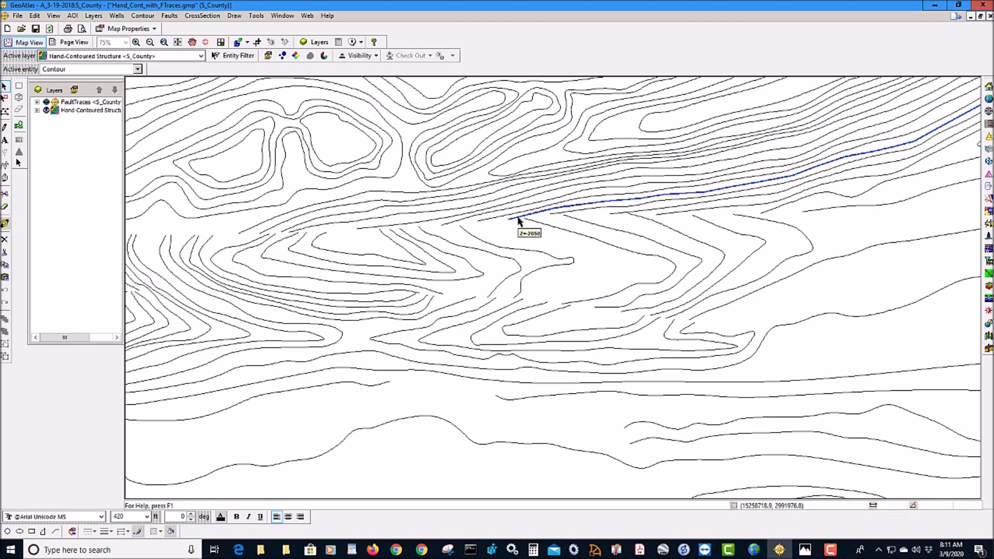
pyautogui.press('Delete')
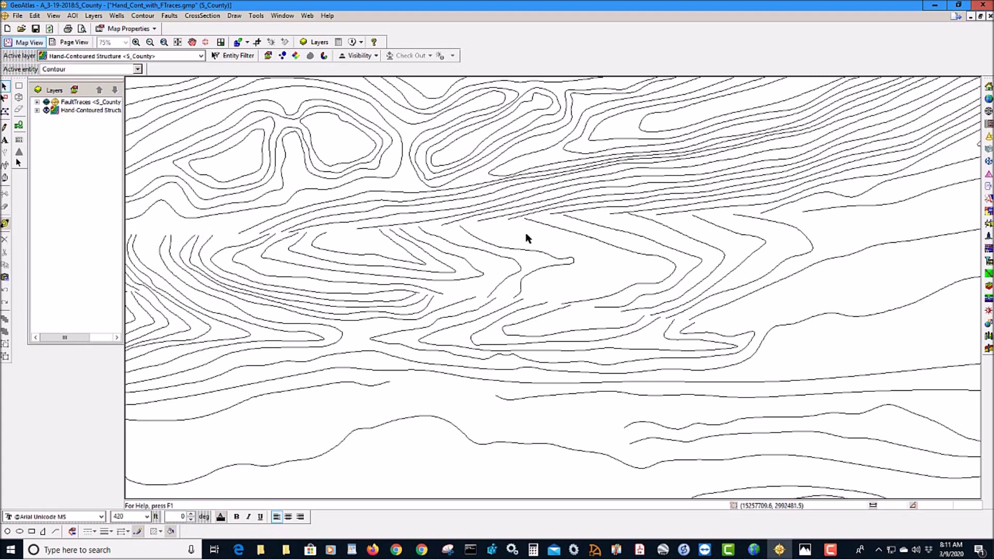
# Turn on the FaultTraces layer over the hand-drawn structure contours.
pyautogui.click(52, 105)
pyautogui.click(47, 103)
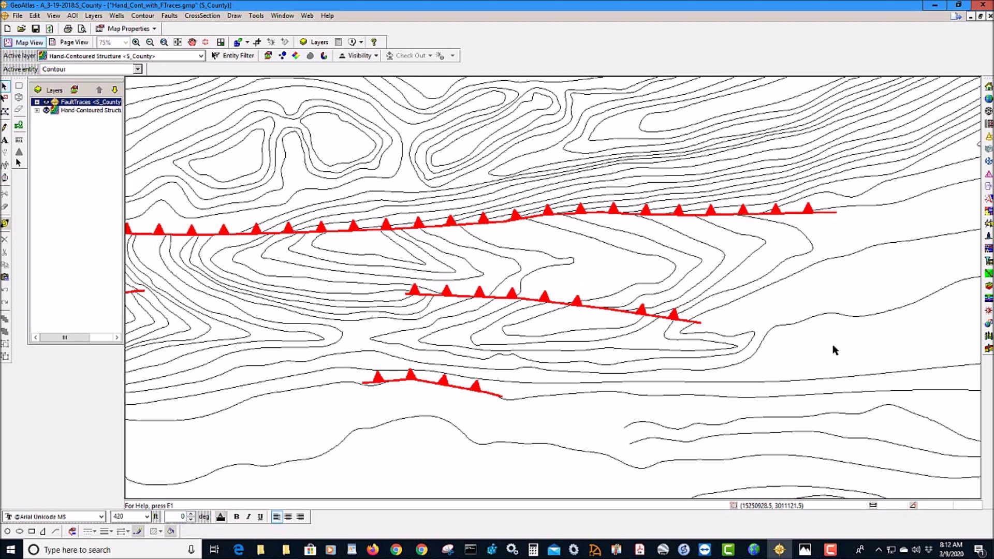
pyautogui.click(466, 224)
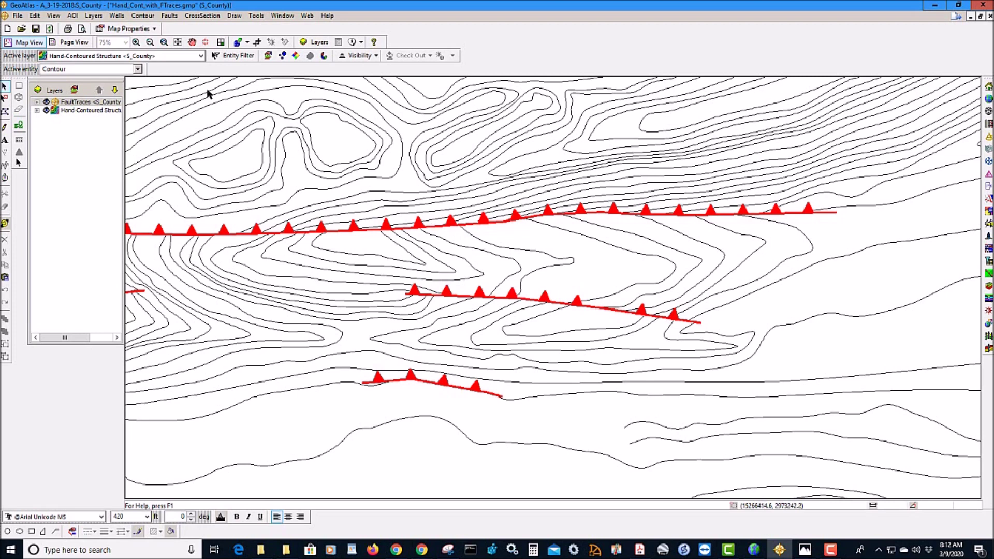
# Make FaultTraces the active layer and select the long northernmost fault trace.
pyautogui.click(158, 56)
pyautogui.click(130, 67)
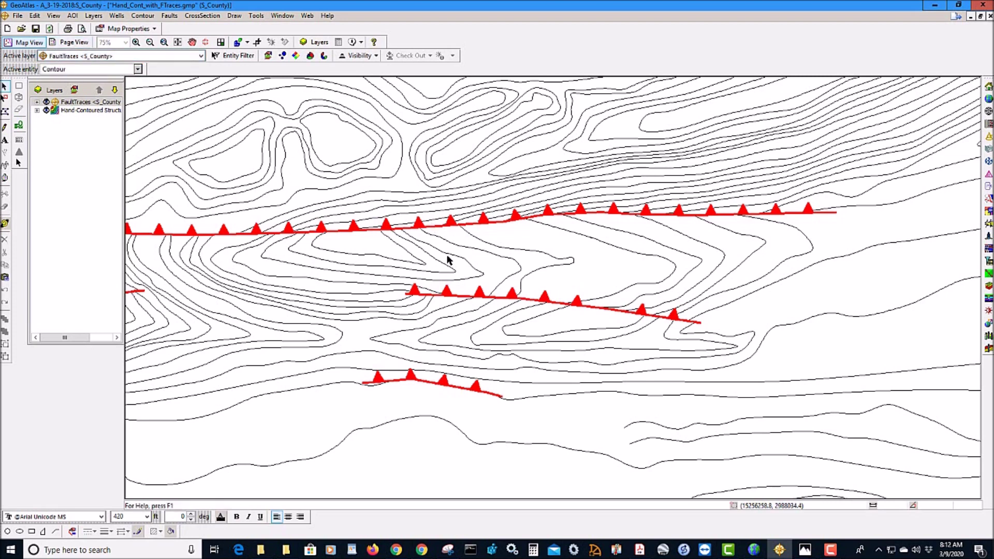
pyautogui.click(340, 233)
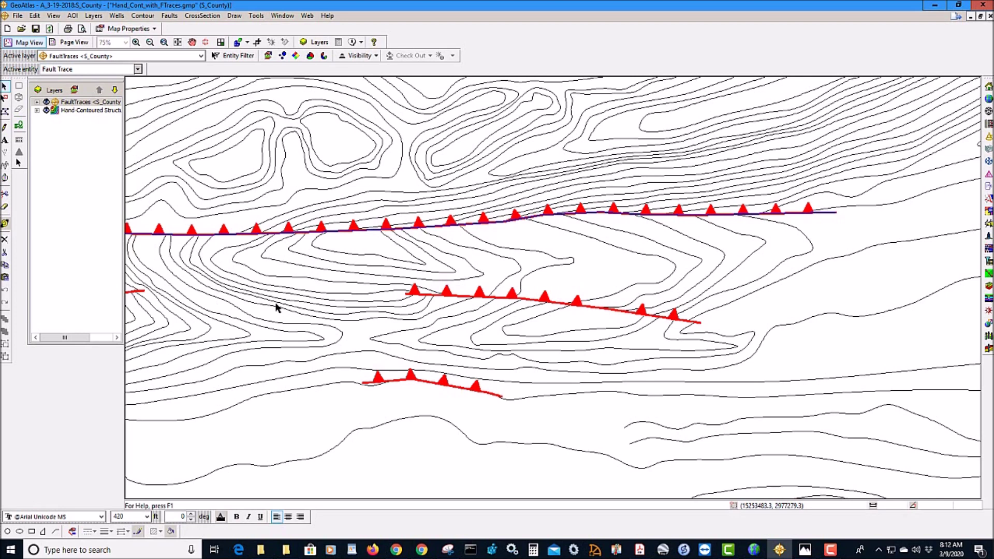
# Select the three fault traces across the middle of the map and try changing their entity type to Centerline Fault, declining the conversion.
pyautogui.moveTo(322, 169); pyautogui.dragTo(734, 455)
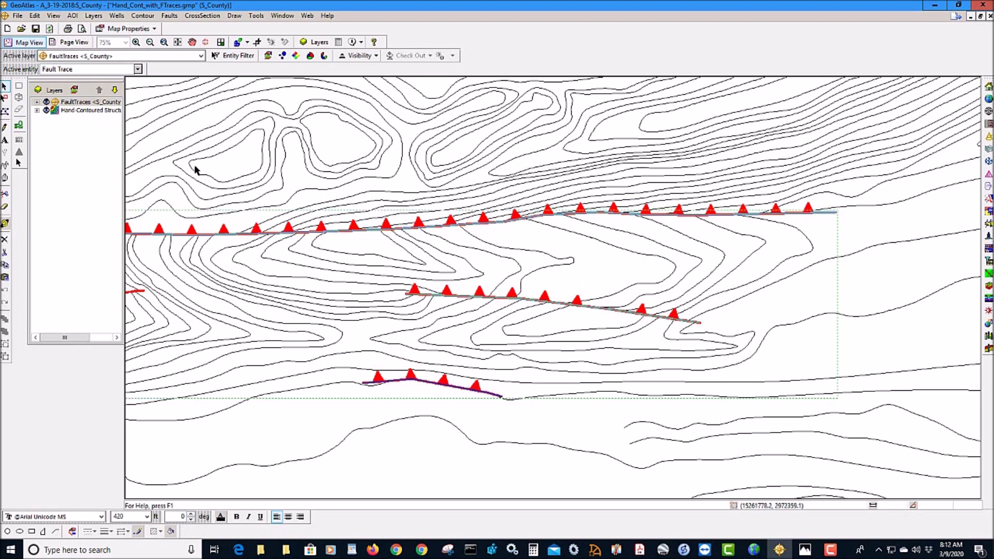
pyautogui.click(138, 69)
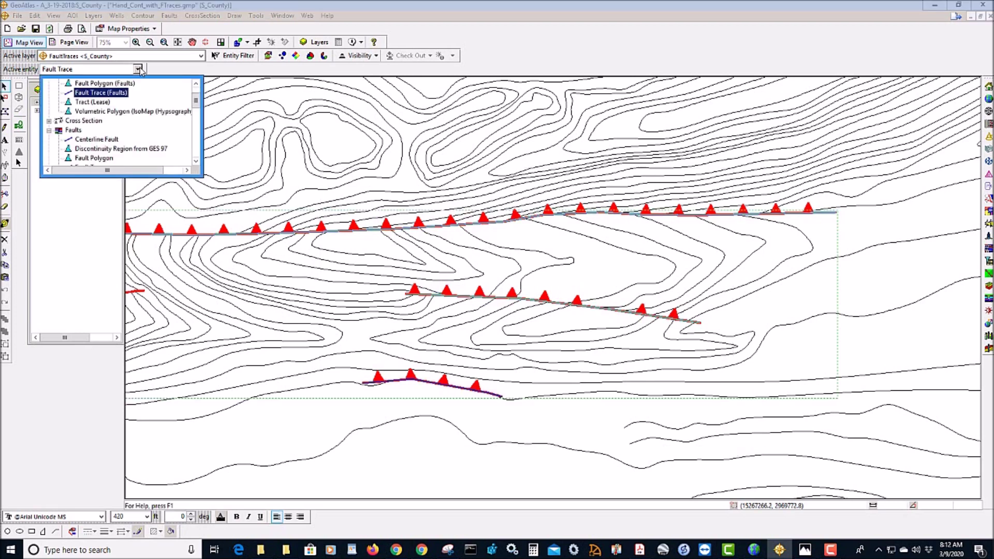
pyautogui.click(95, 140)
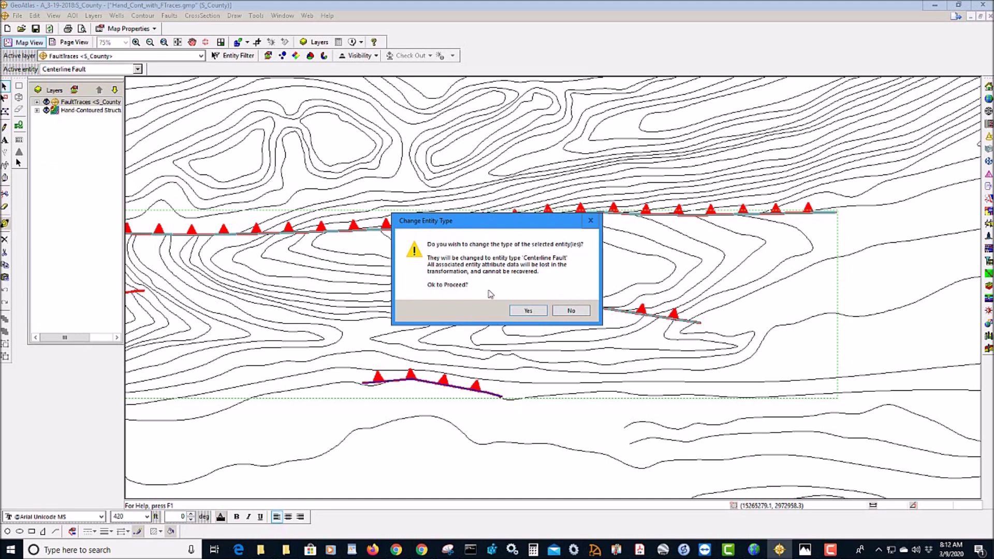
pyautogui.click(572, 312)
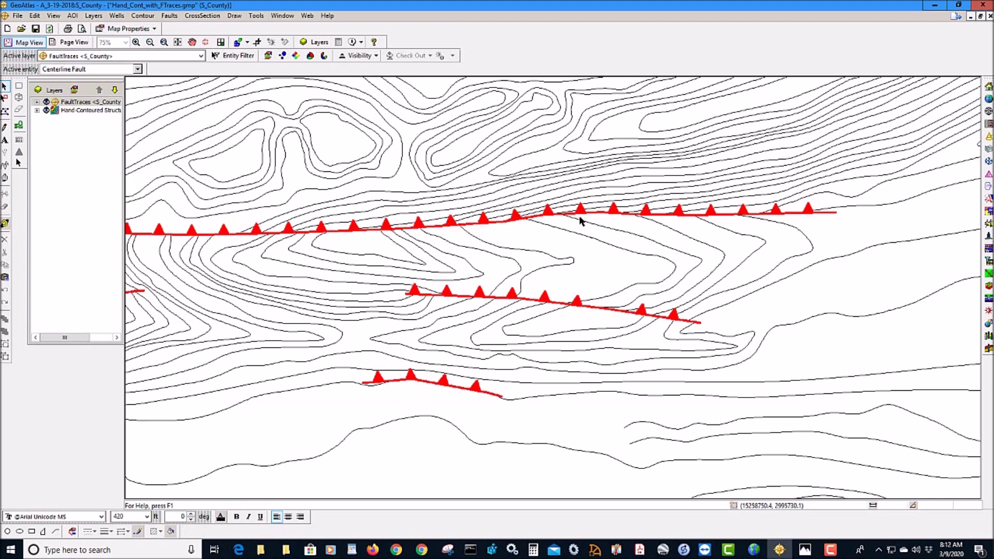
# Minimize the hand-contoured map and open CTG Map.gmp maximized, showing the gridded contours around the main faults.
pyautogui.click(971, 17)
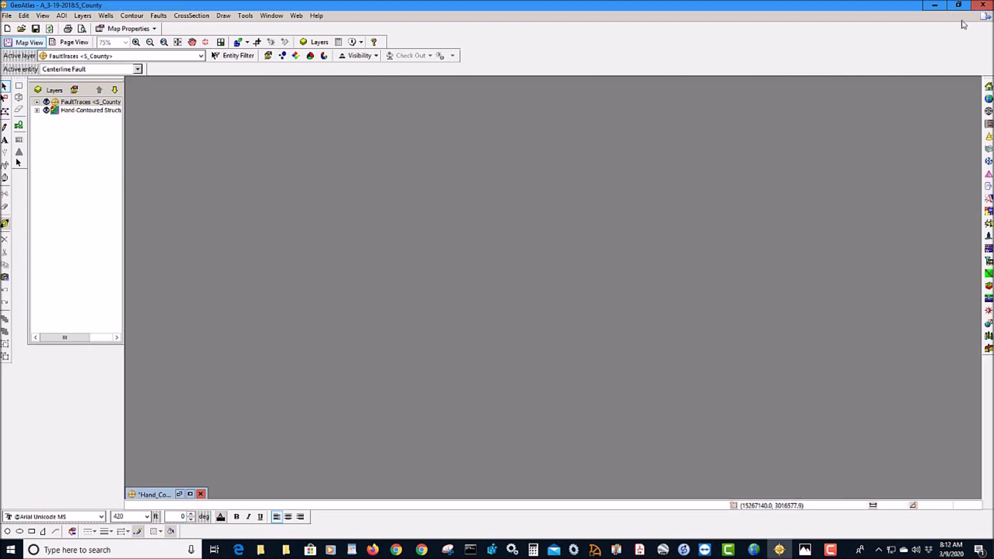
pyautogui.click(8, 17)
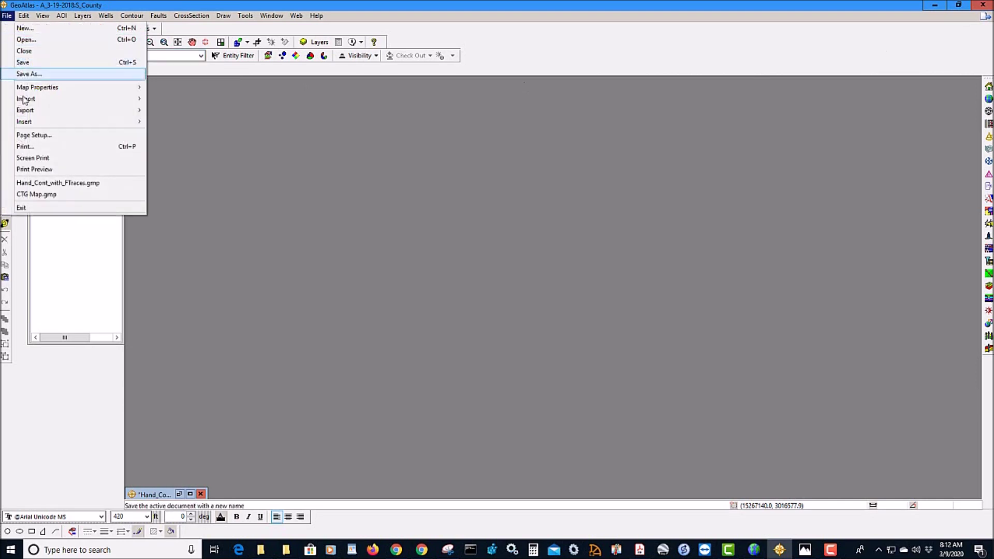
pyautogui.click(40, 196)
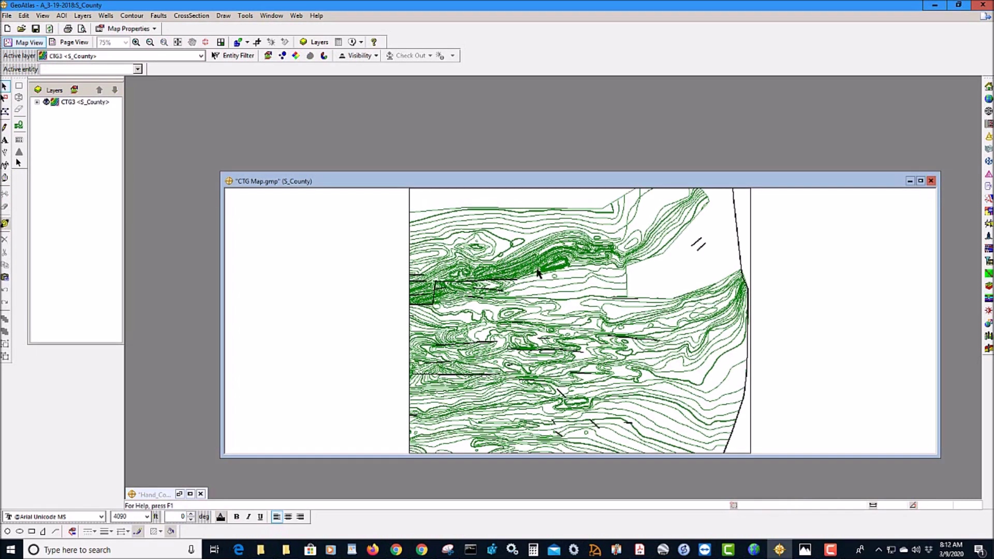
pyautogui.click(921, 180)
pyautogui.click(136, 42)
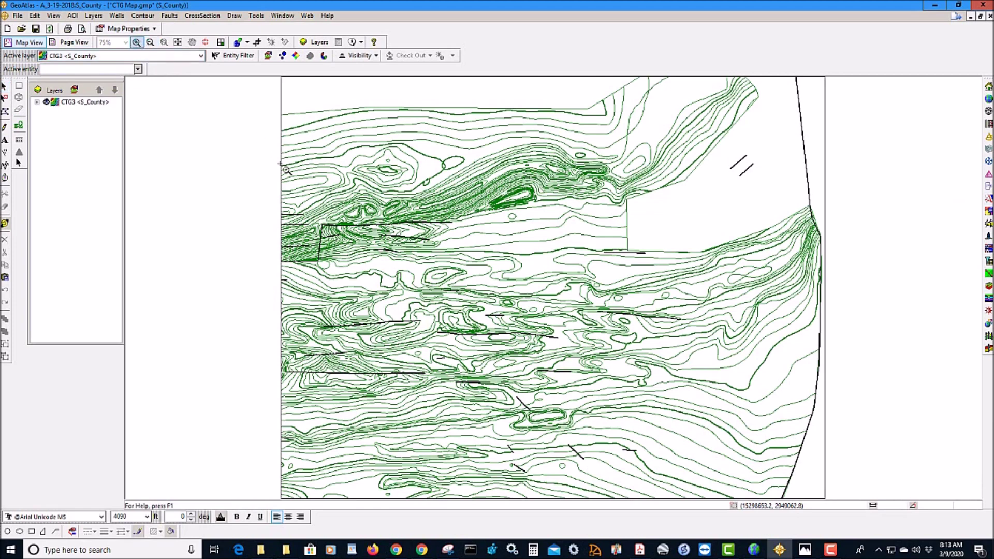
pyautogui.moveTo(332, 223); pyautogui.dragTo(443, 267)
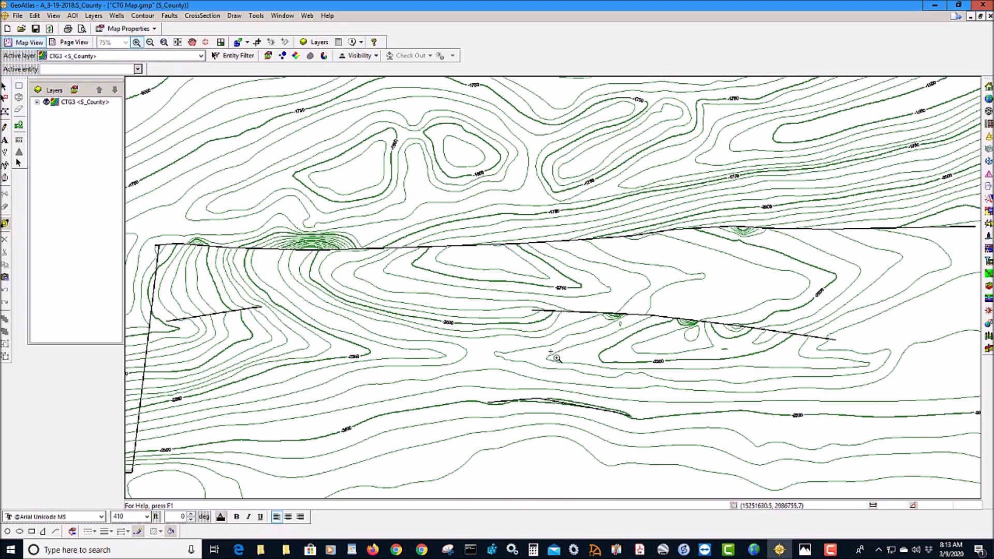
pyautogui.click(4, 86)
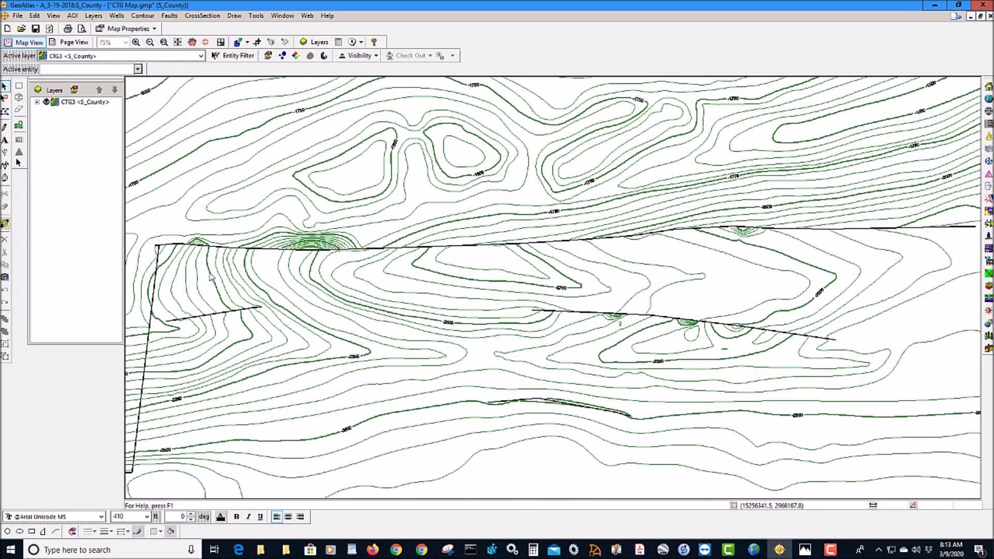